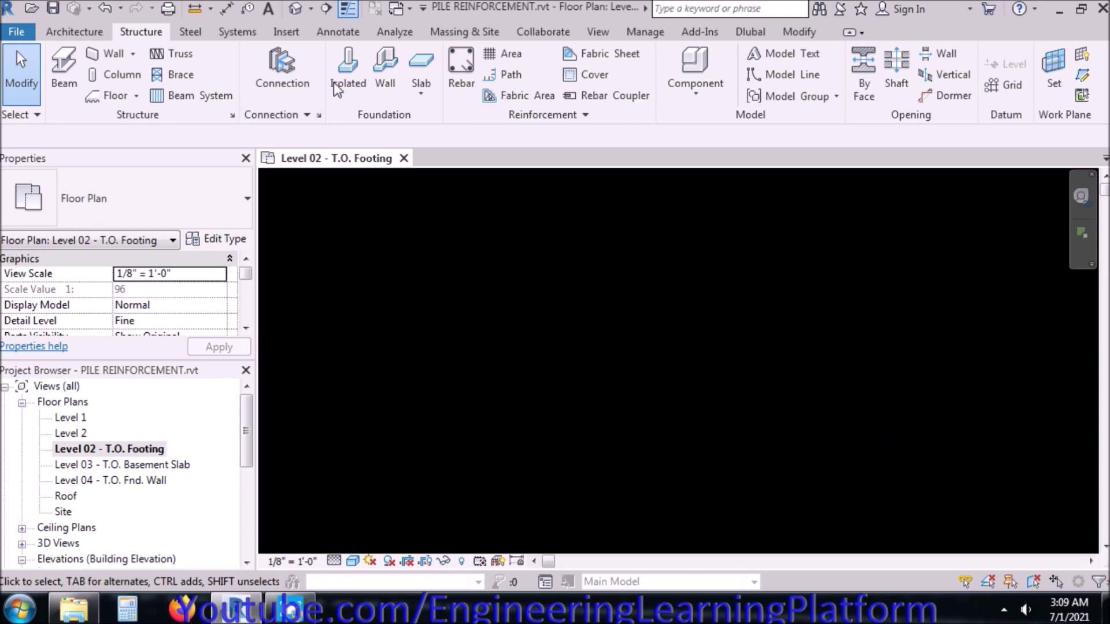
Start the Structure tab's Column tool on the Level 02 - T.O. Footing plan
click(100, 74)
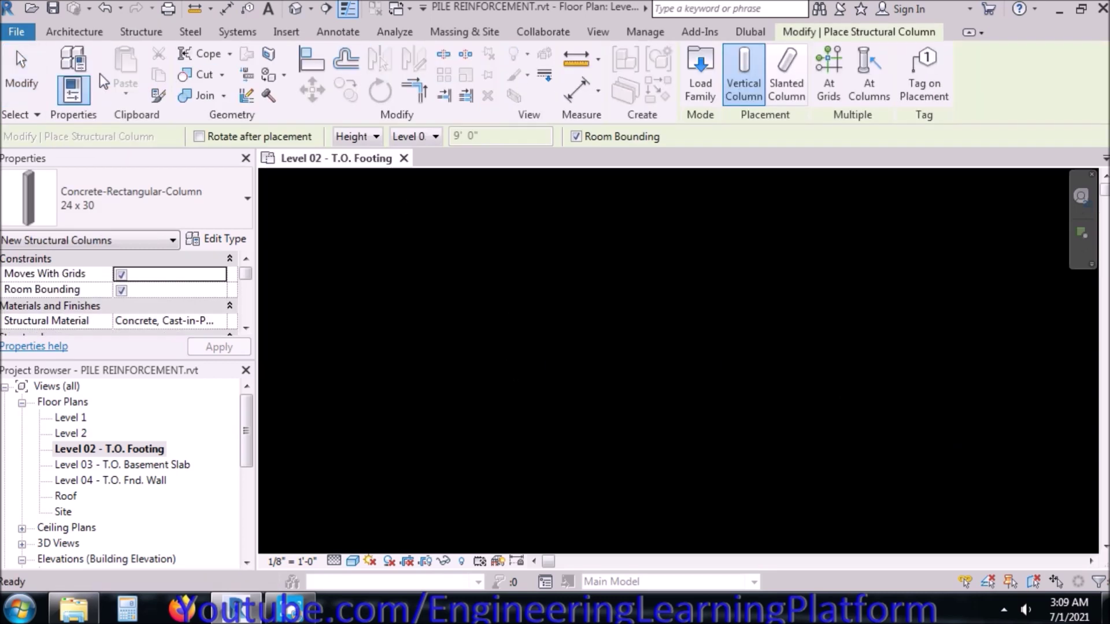
Load Pile Cap-4 Pile.rfa from Structural Foundations and place one cap near the plan centre
click(160, 187)
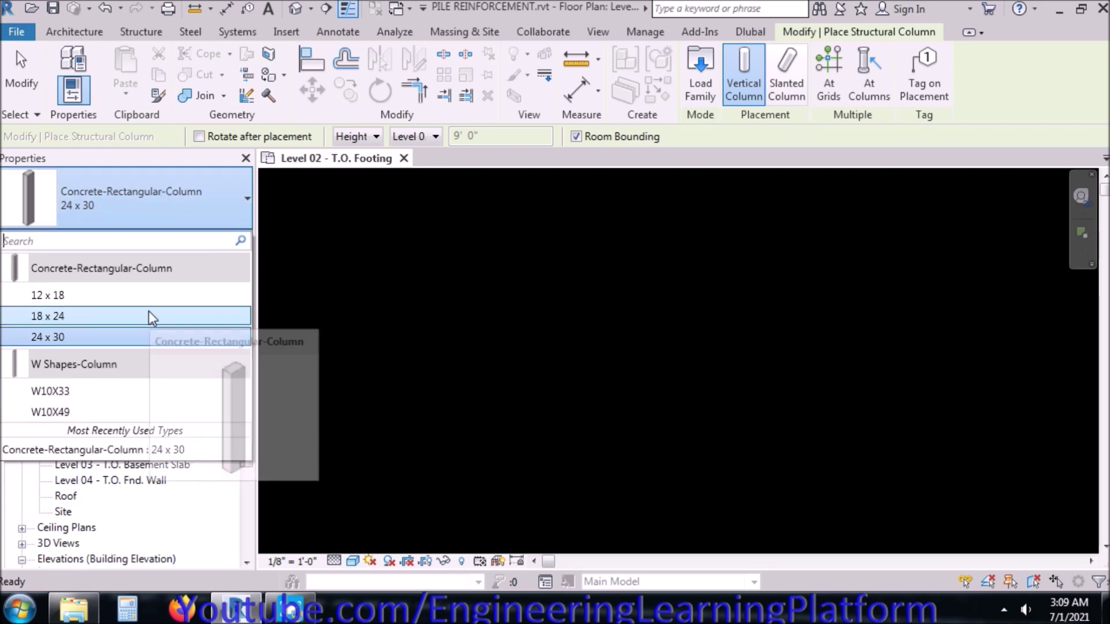
click(484, 162)
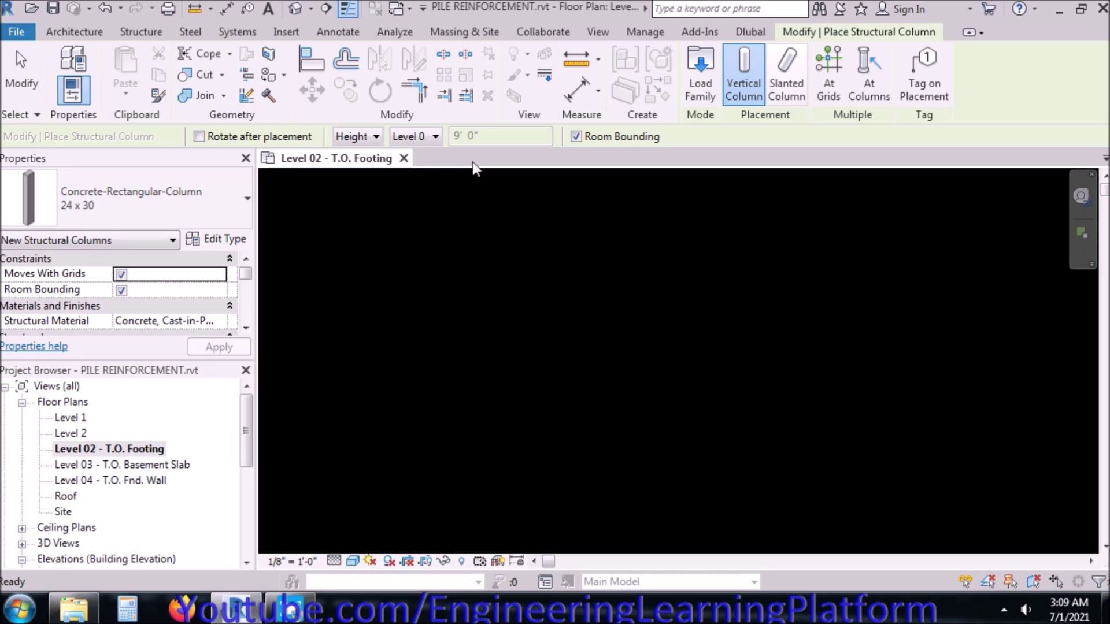
click(689, 69)
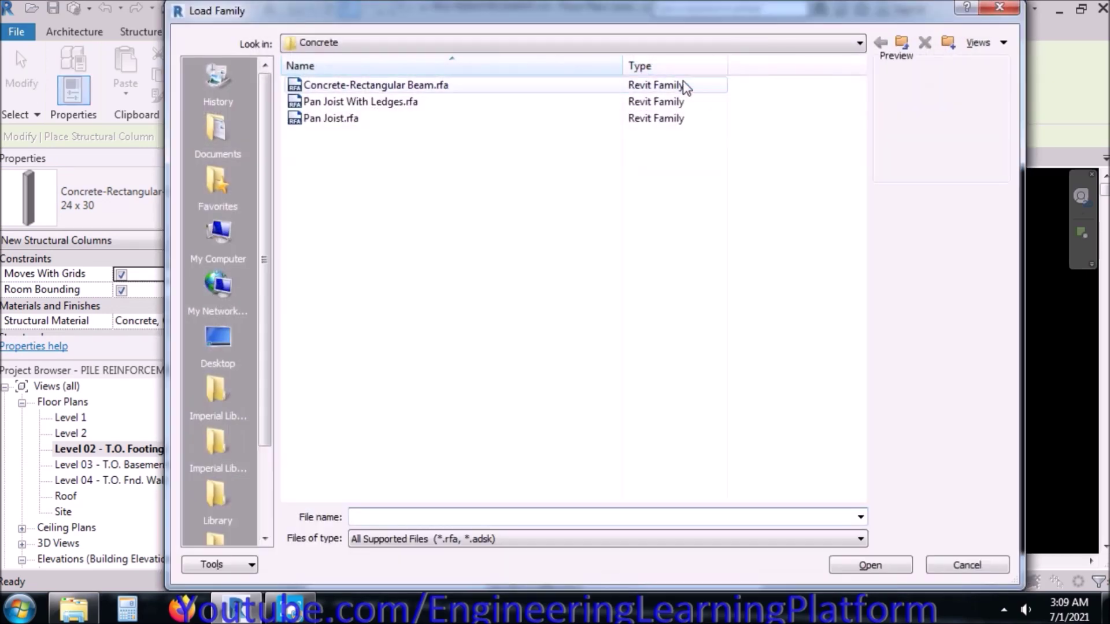
click(899, 48)
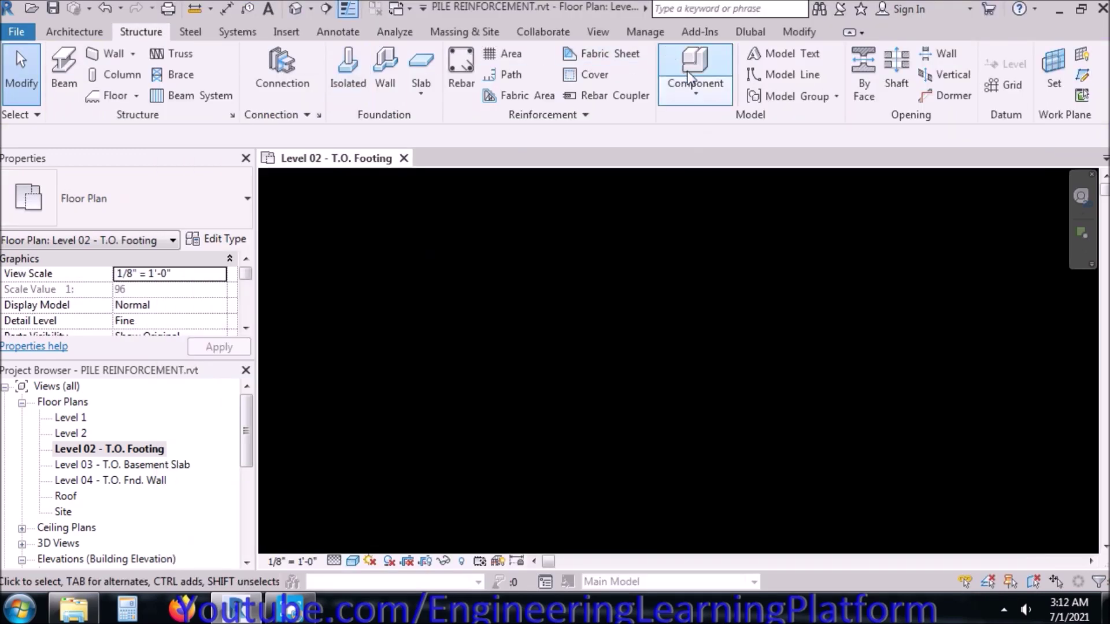
click(696, 67)
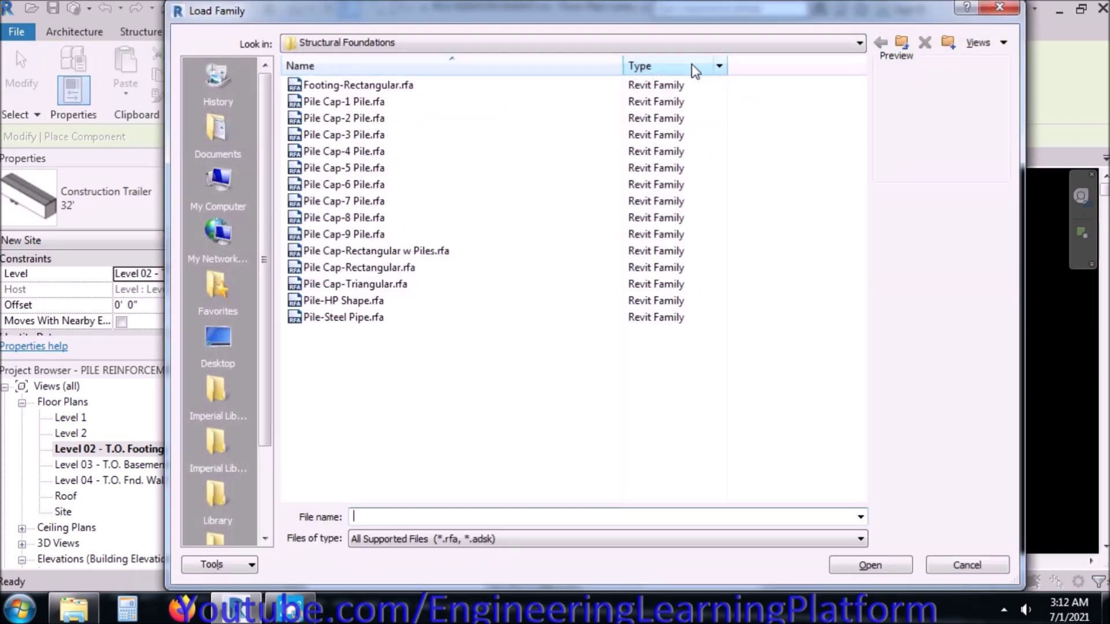
click(443, 167)
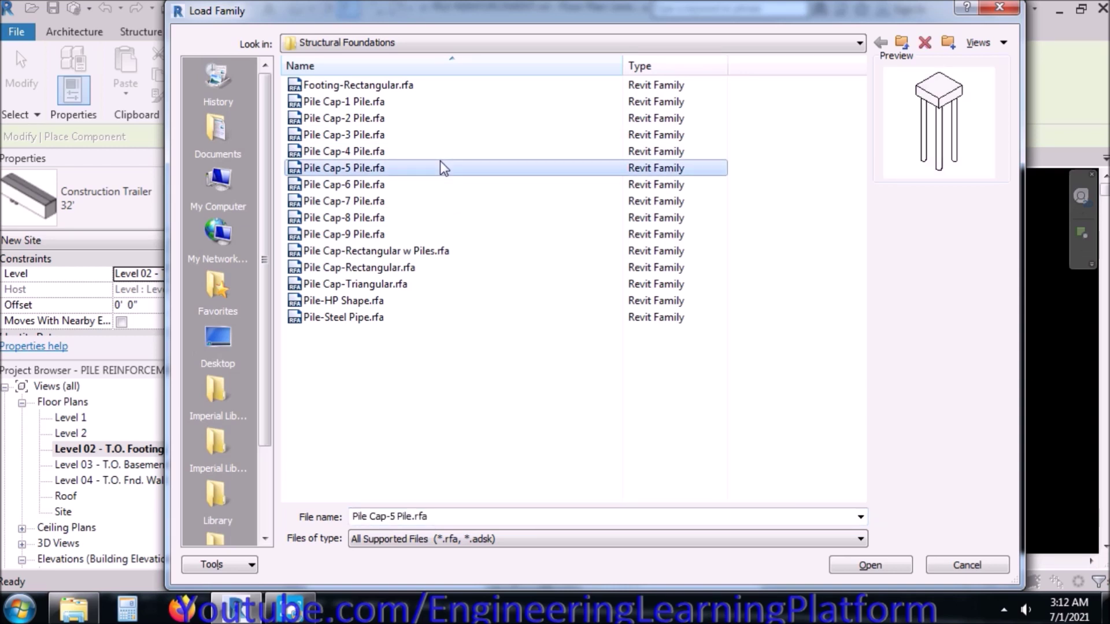
click(446, 151)
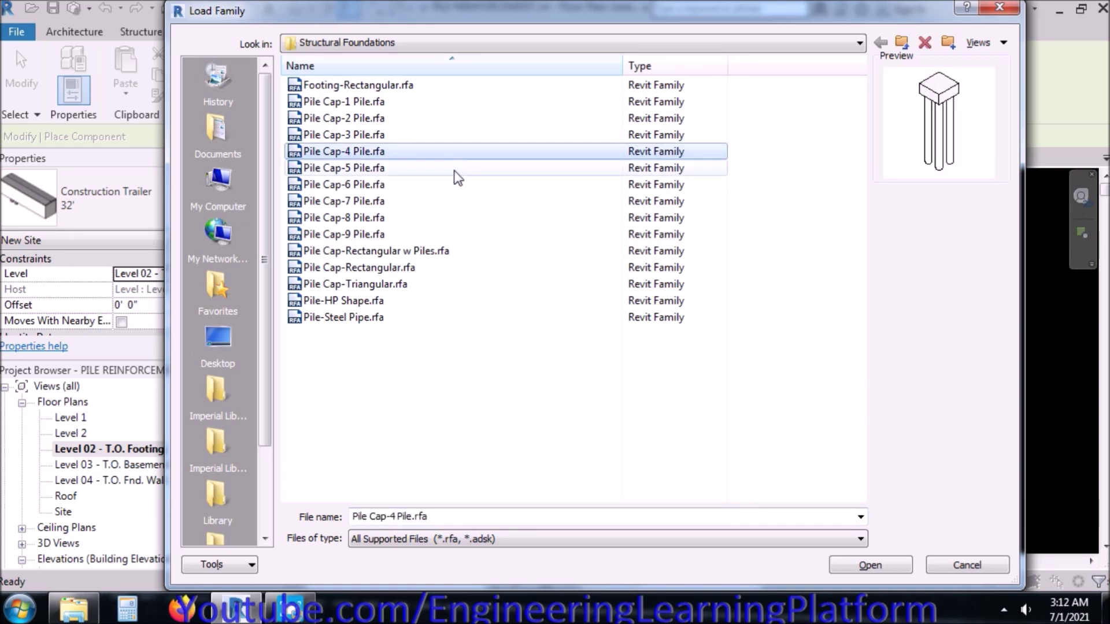
click(845, 560)
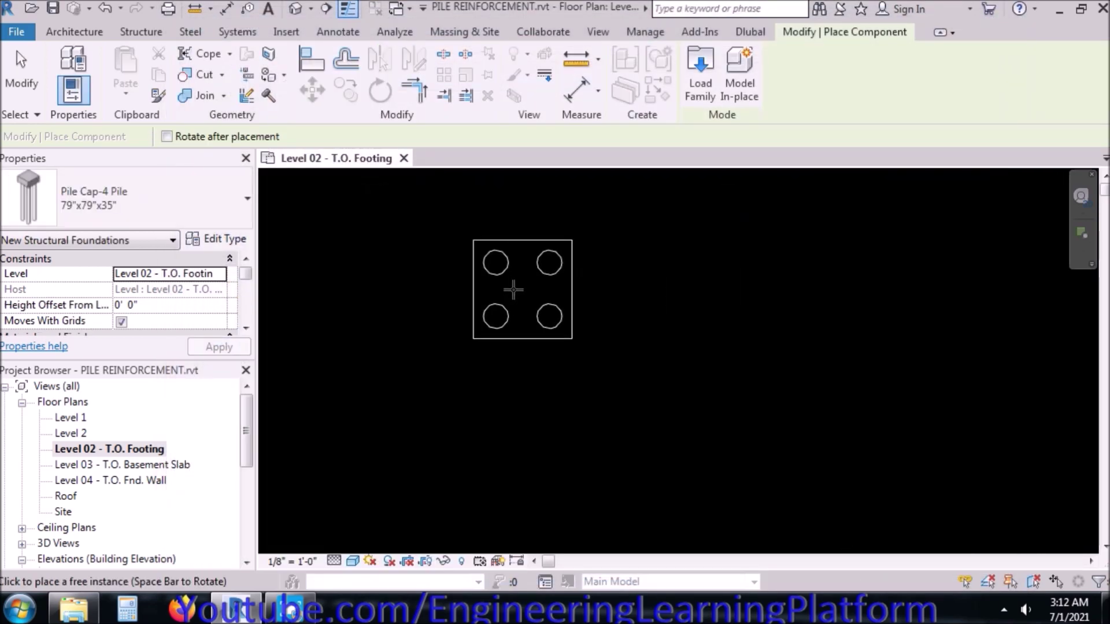
click(604, 357)
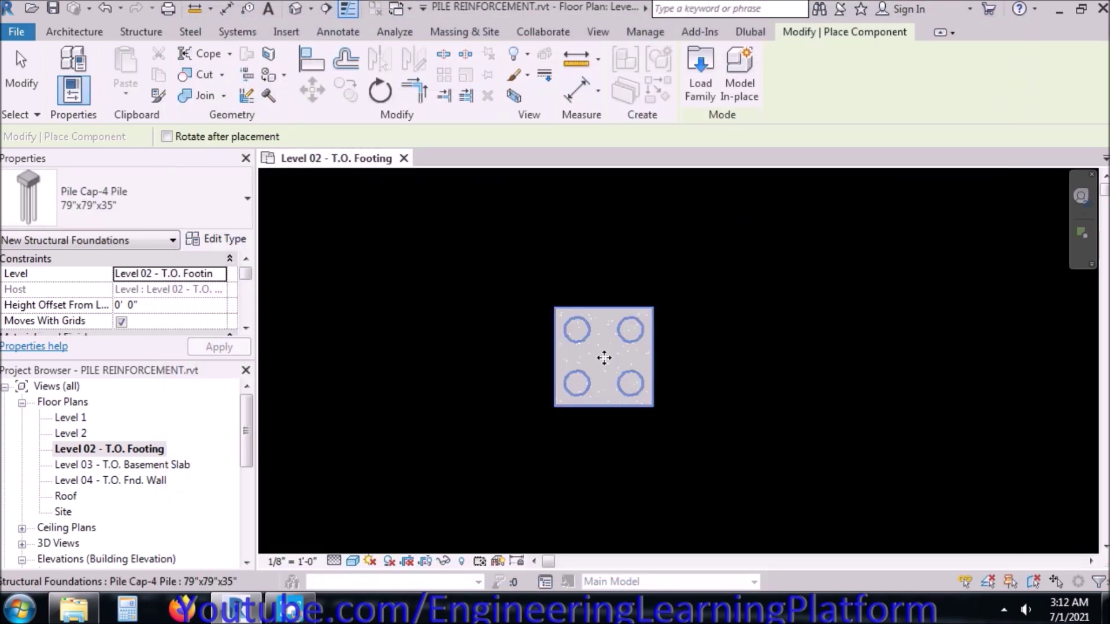
key(Escape)
key(Escape)
key(Escape)
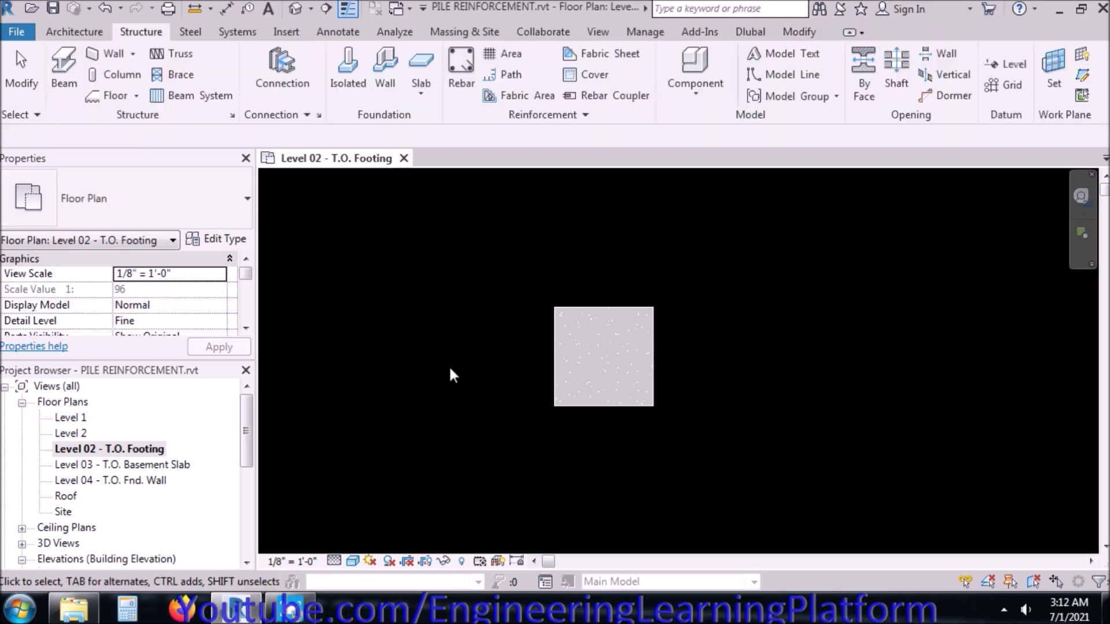
Open the default 3D view and orbit to select the four-pile cap
middle_drag(541, 394, 559, 424)
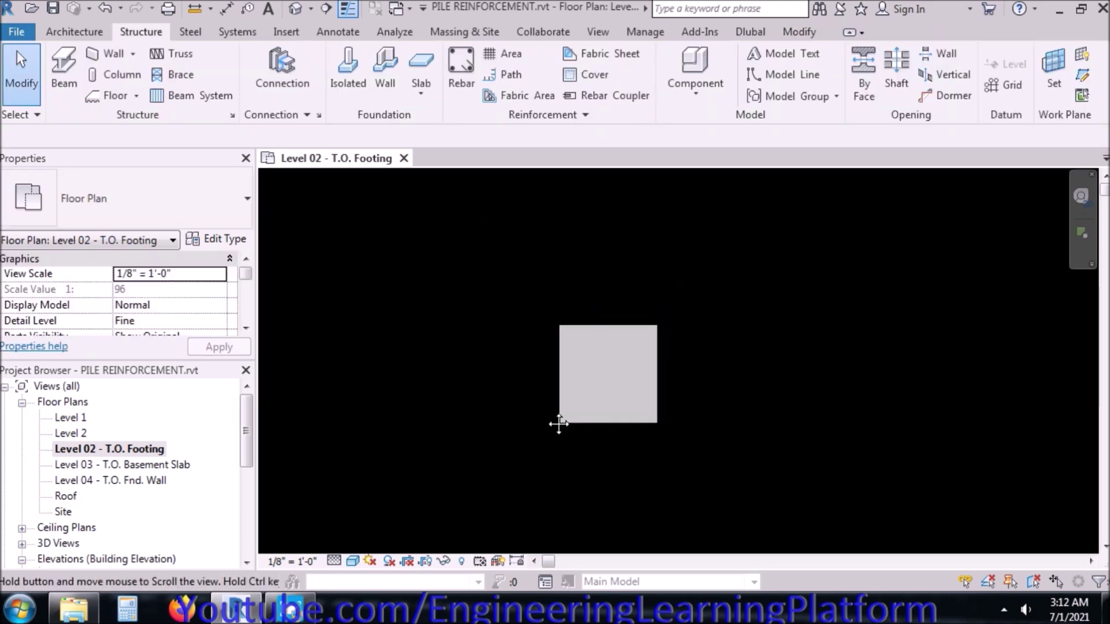
click(295, 8)
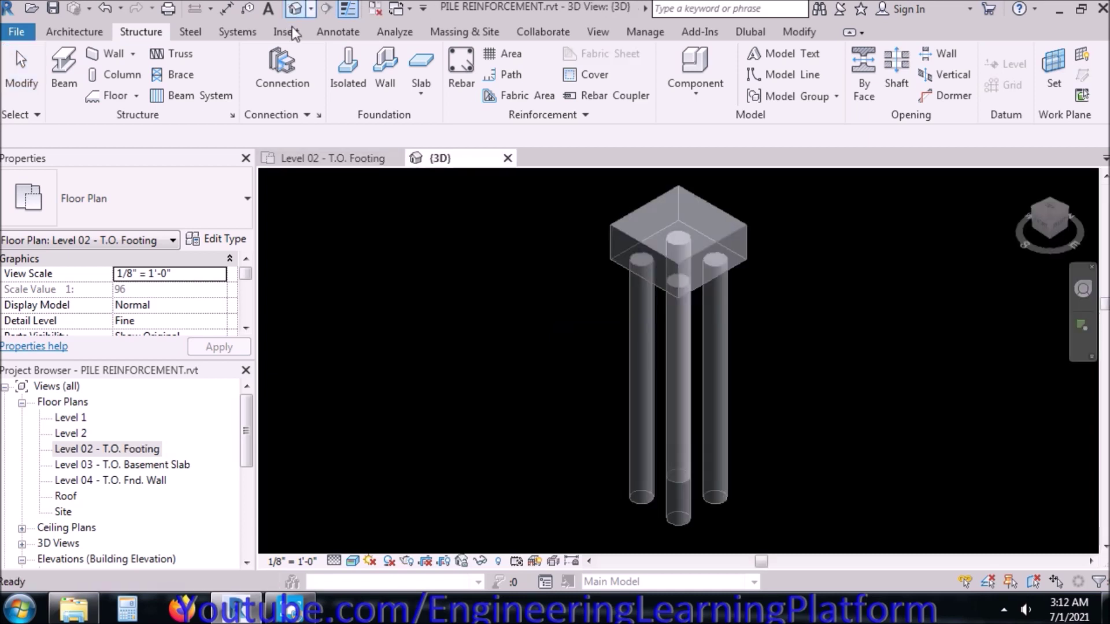
mouse_move(532, 304)
shift+middle_down()
mouse_move(555, 351)
mouse_move(550, 231)
mouse_move(565, 354)
shift+middle_up()
click(648, 296)
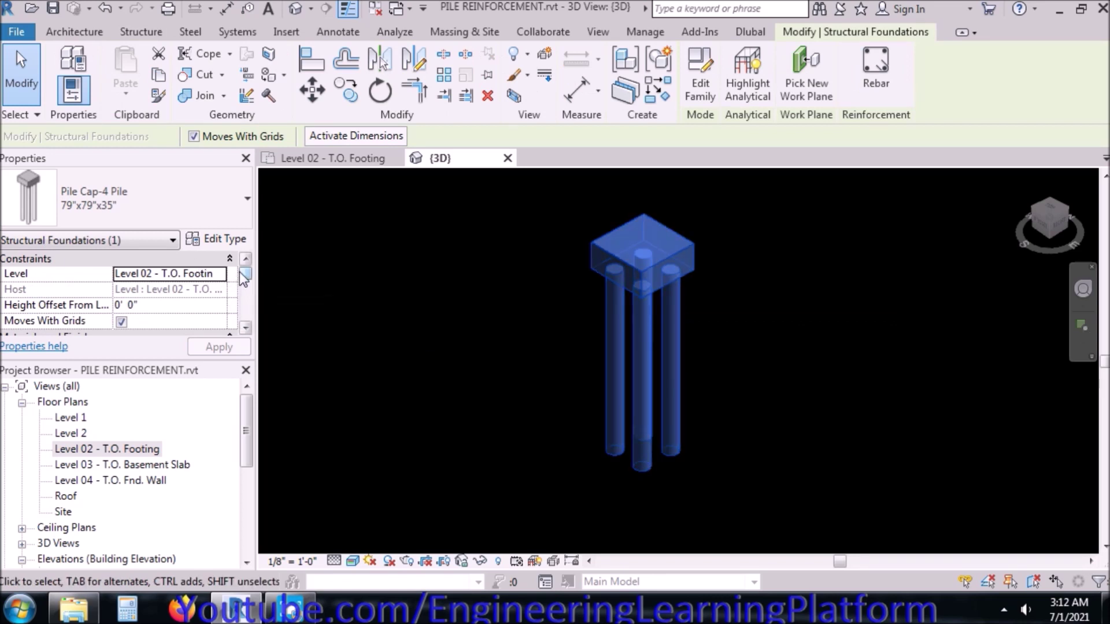
drag(246, 274, 247, 279)
scroll(245, 279, up, 1)
Keep the cap on Level 02 - T.O. Footing and open its Type Properties
click(219, 273)
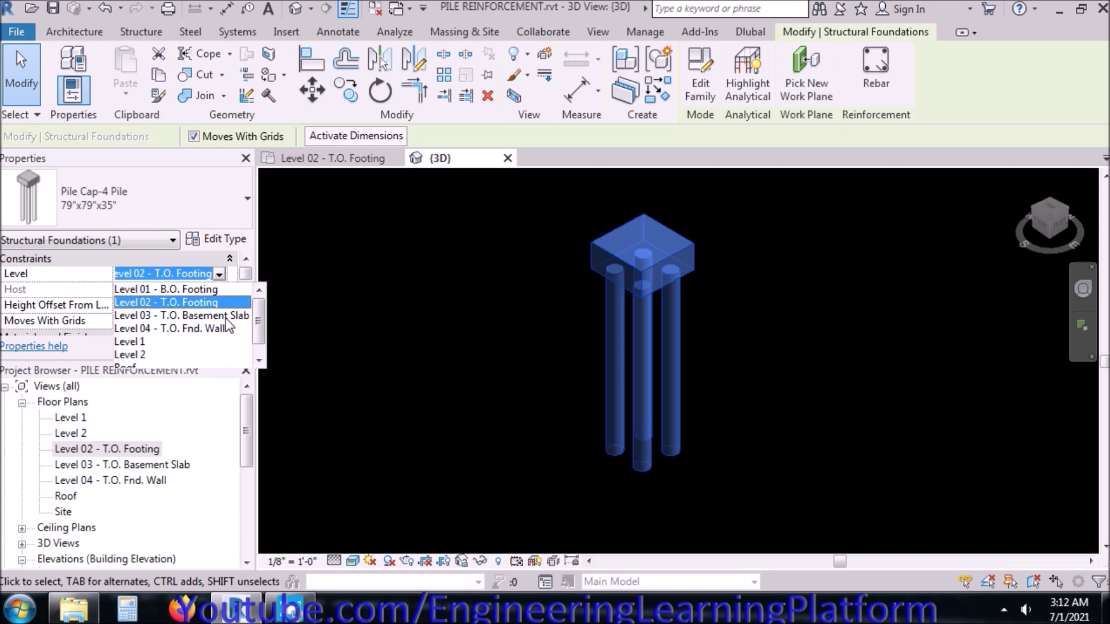
click(208, 195)
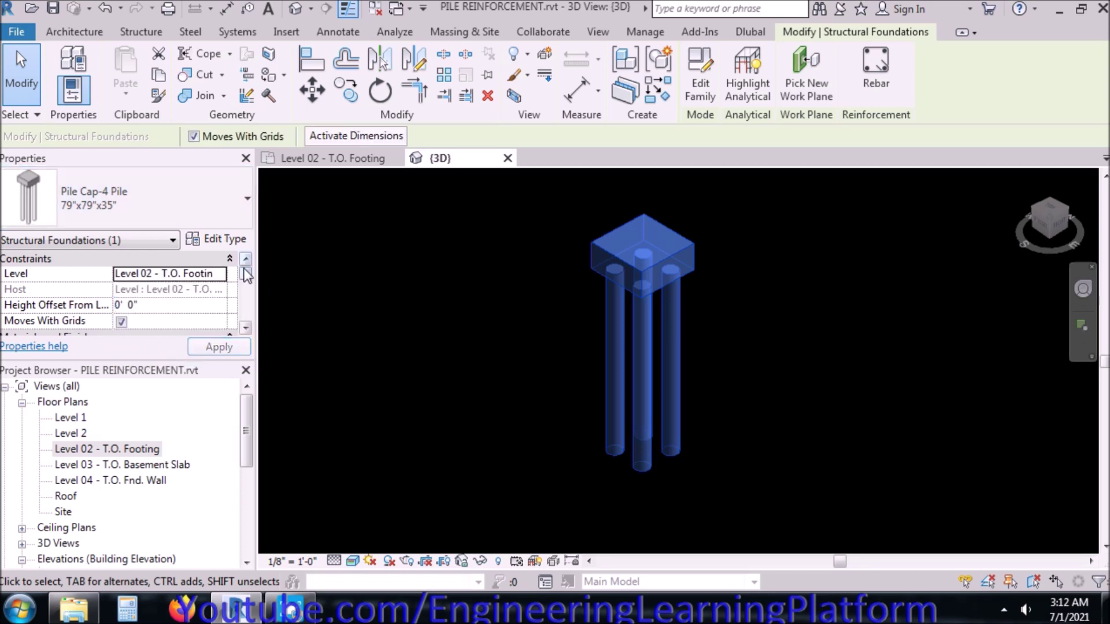
click(507, 331)
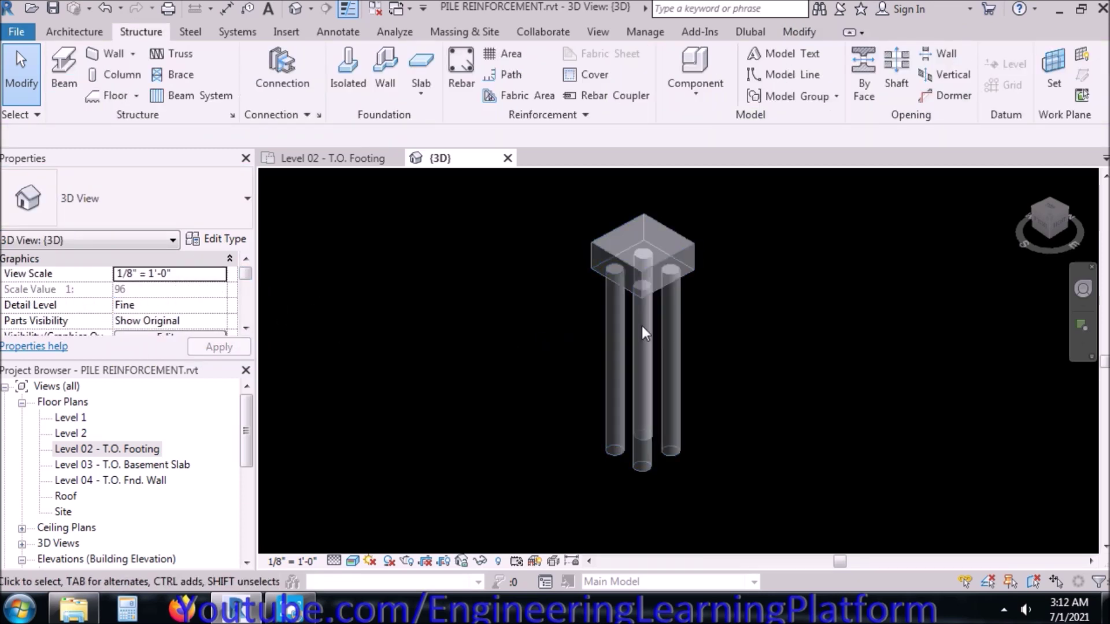
click(630, 307)
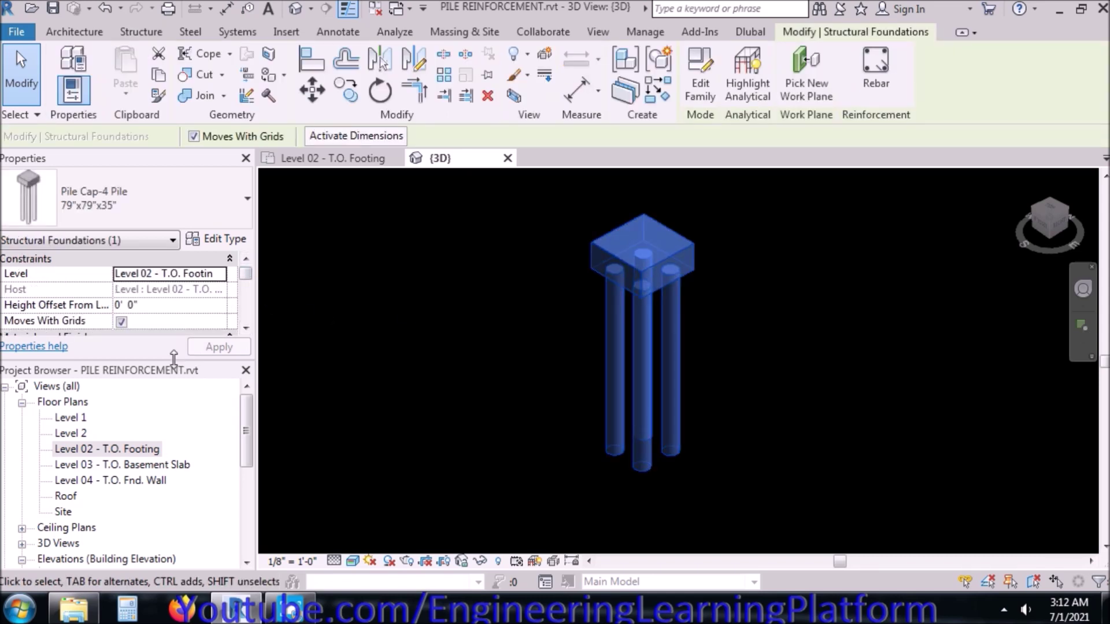
drag(175, 361, 173, 445)
drag(245, 301, 245, 373)
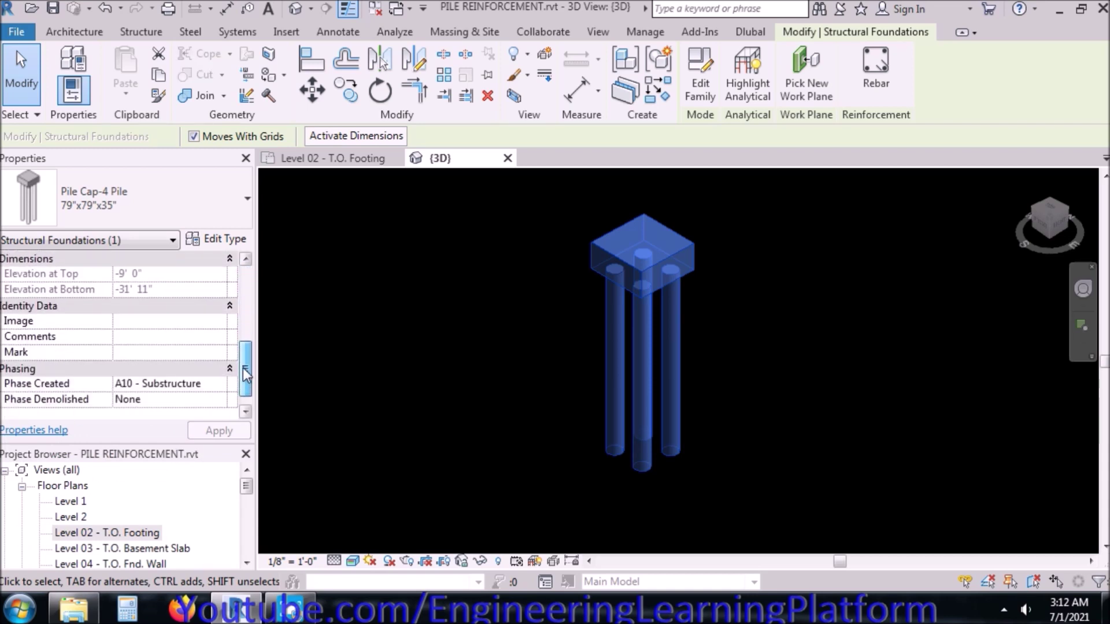
drag(245, 374, 242, 386)
click(224, 239)
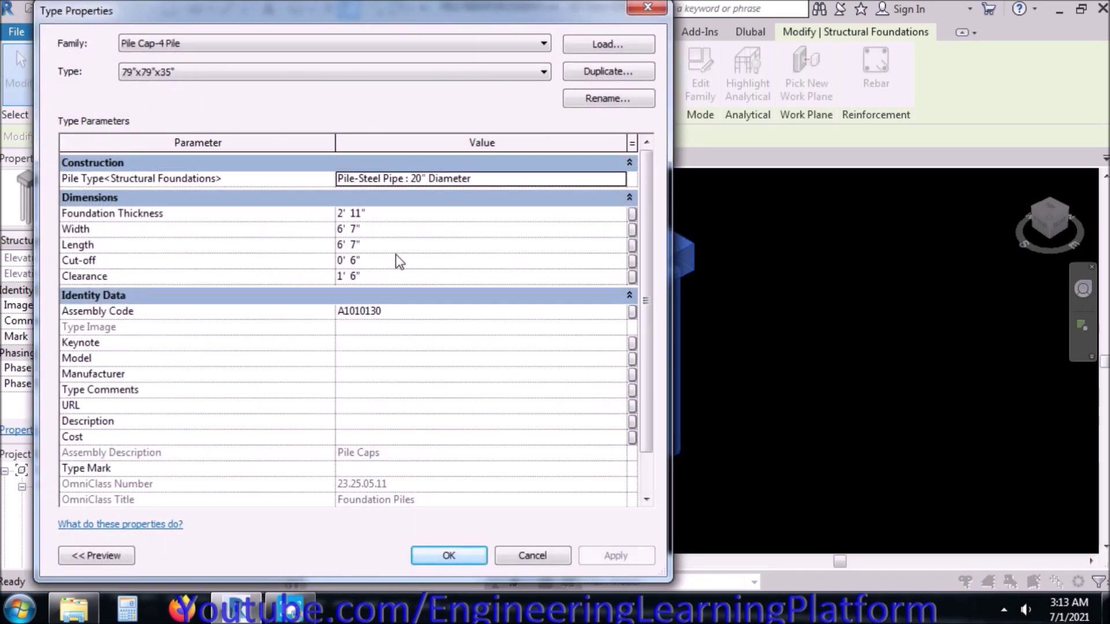
mouse_move(642, 203)
mouse_down()
mouse_move(648, 245)
mouse_move(637, 206)
mouse_up()
click(501, 178)
click(618, 179)
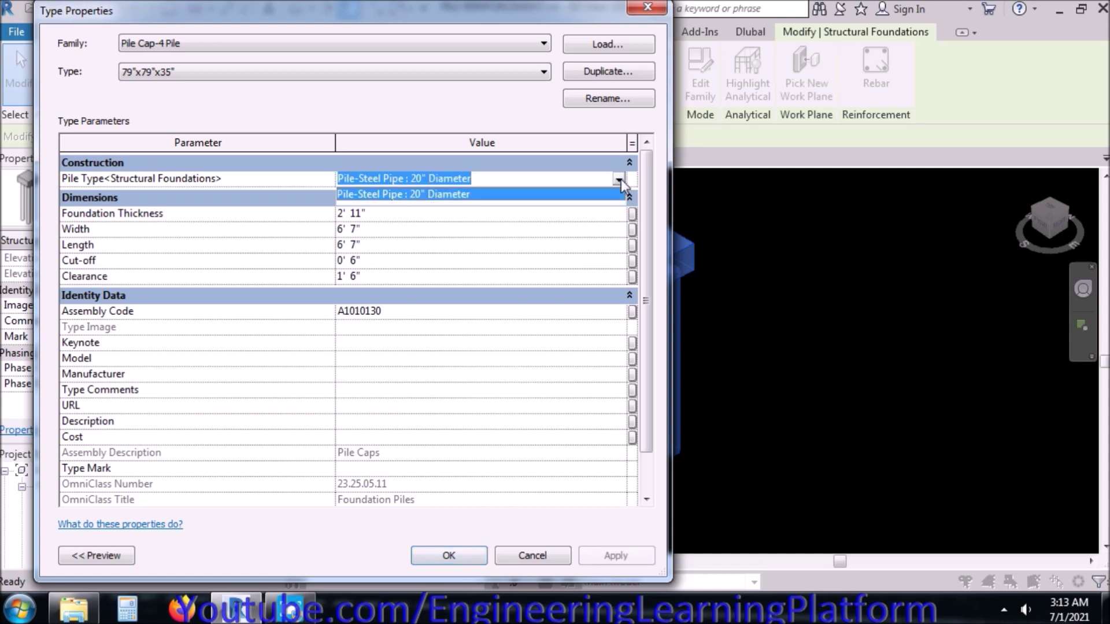
click(544, 180)
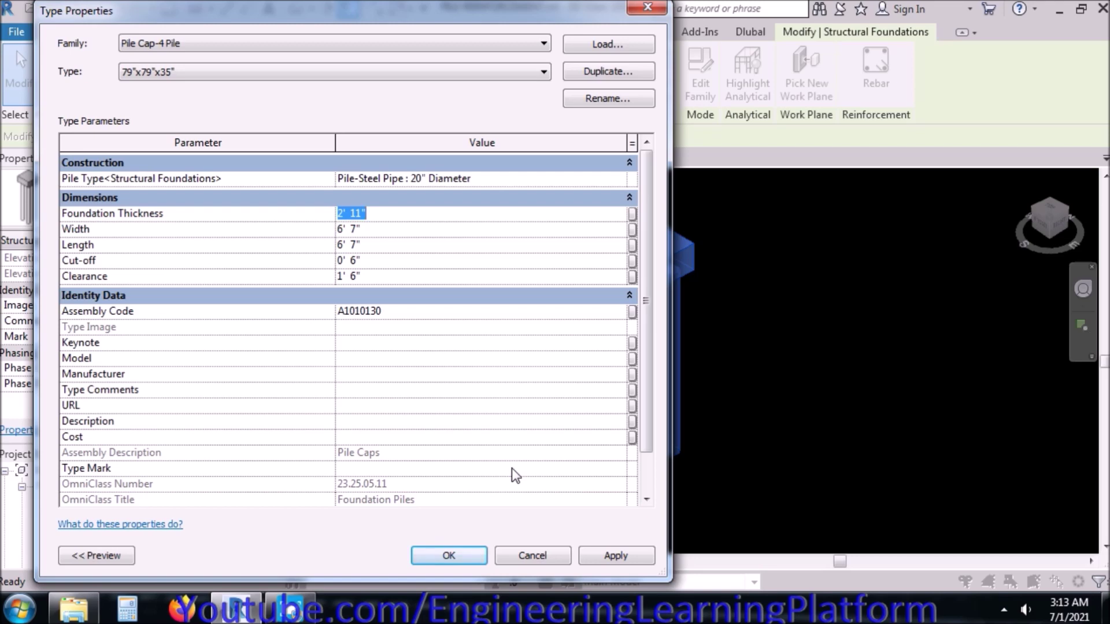
click(535, 547)
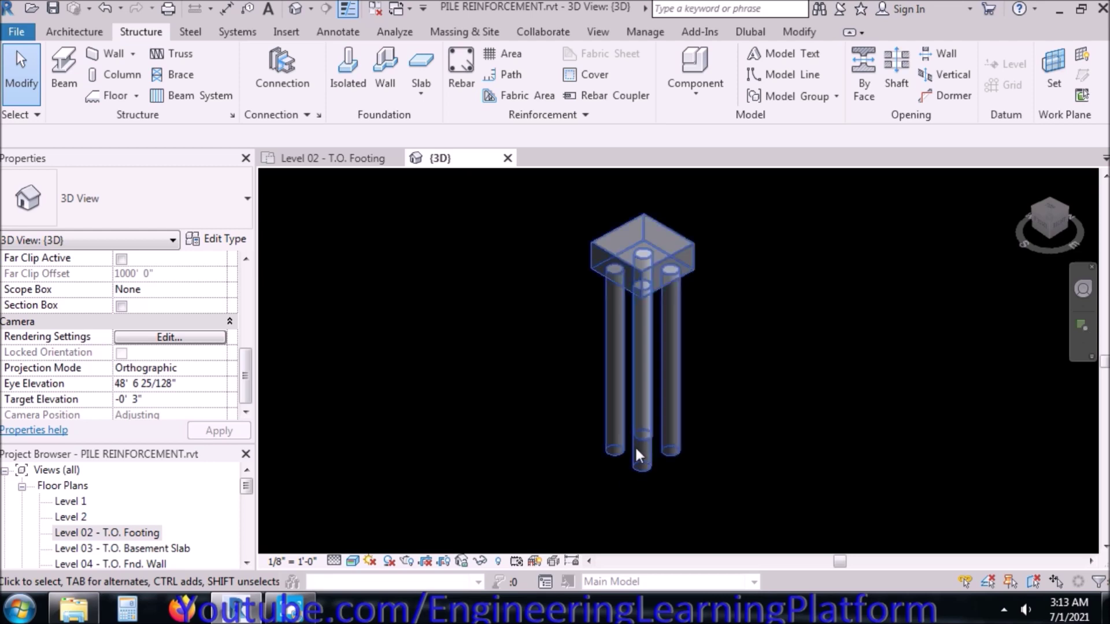
Try the Rebar tool on the pile cap in 3D and plan, then cancel it
click(460, 67)
click(577, 345)
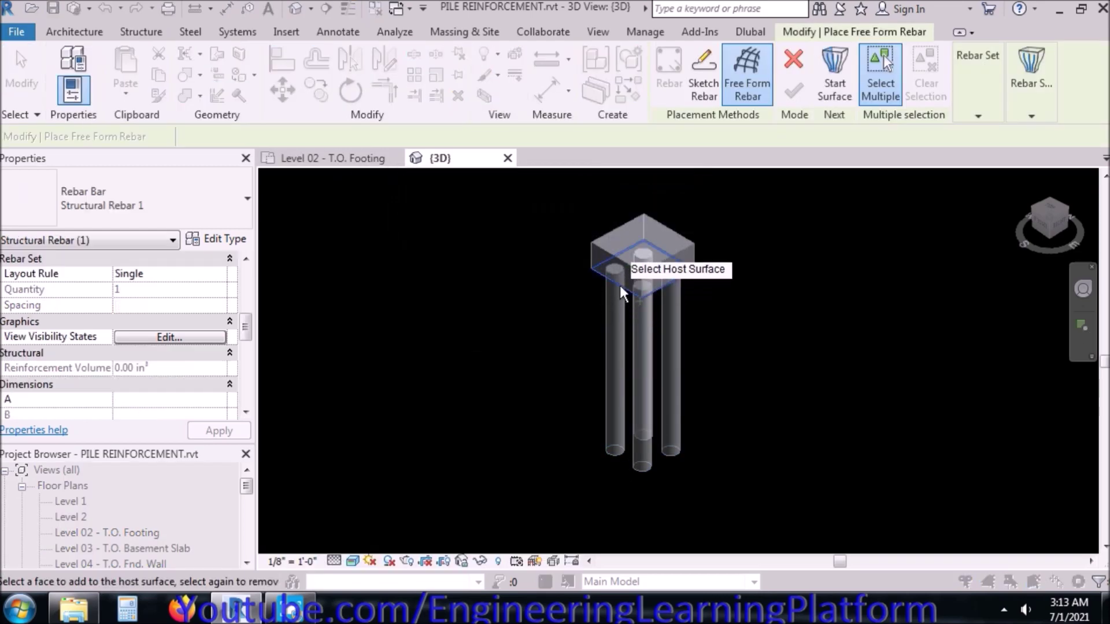
click(642, 268)
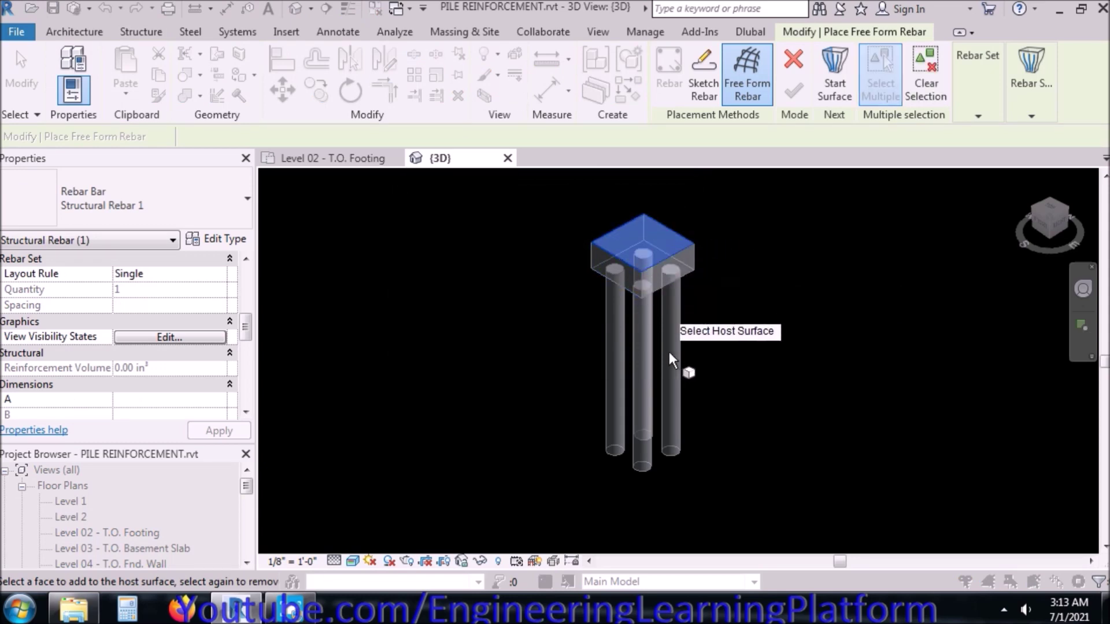
key(Escape)
key(Escape)
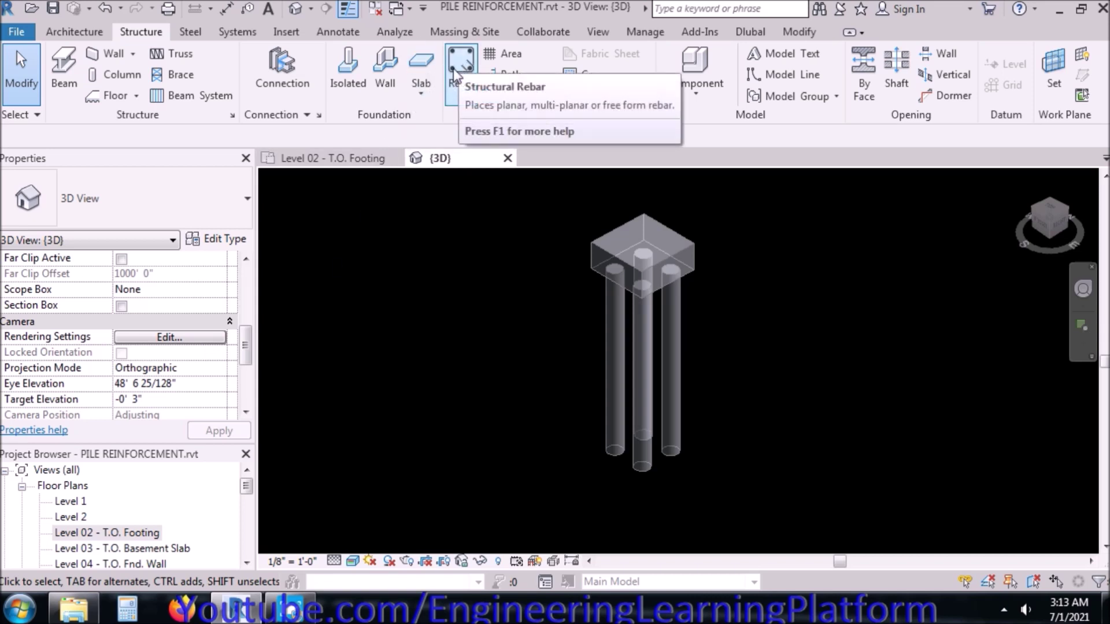
click(318, 162)
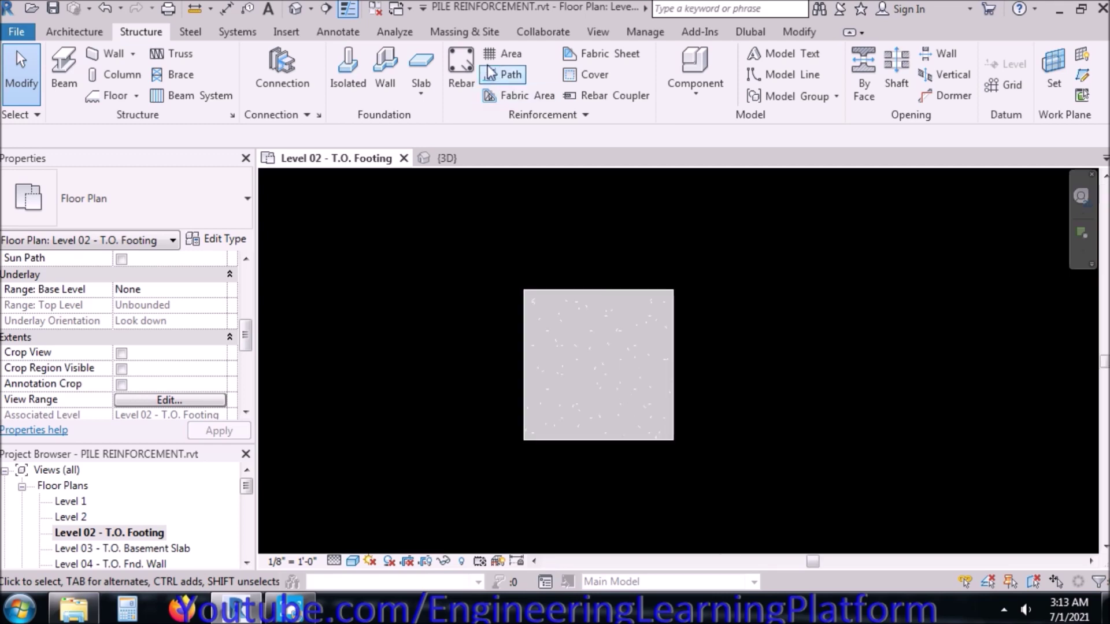
click(462, 72)
click(613, 342)
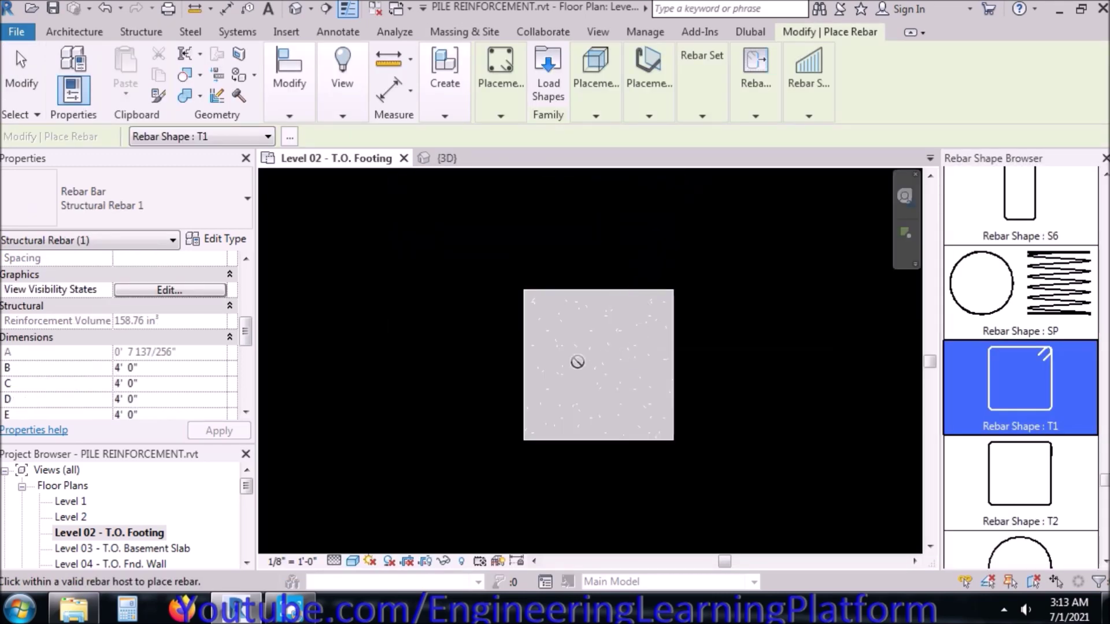
key(Escape)
Cut a section across the footing in the Level 02 plan and open Section 4
click(326, 8)
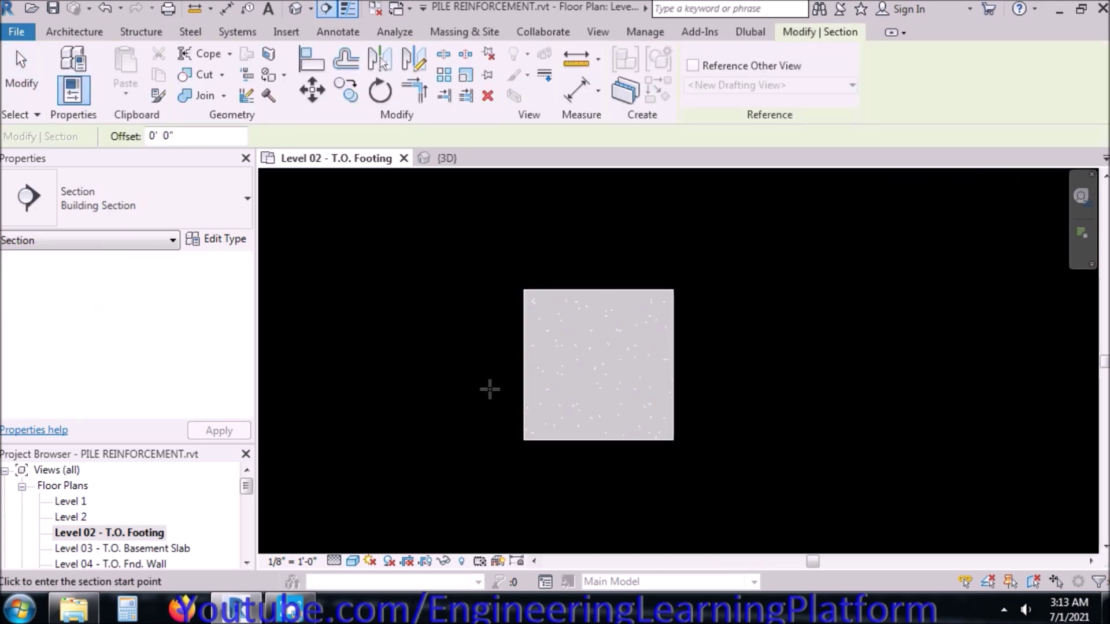
click(490, 389)
click(749, 389)
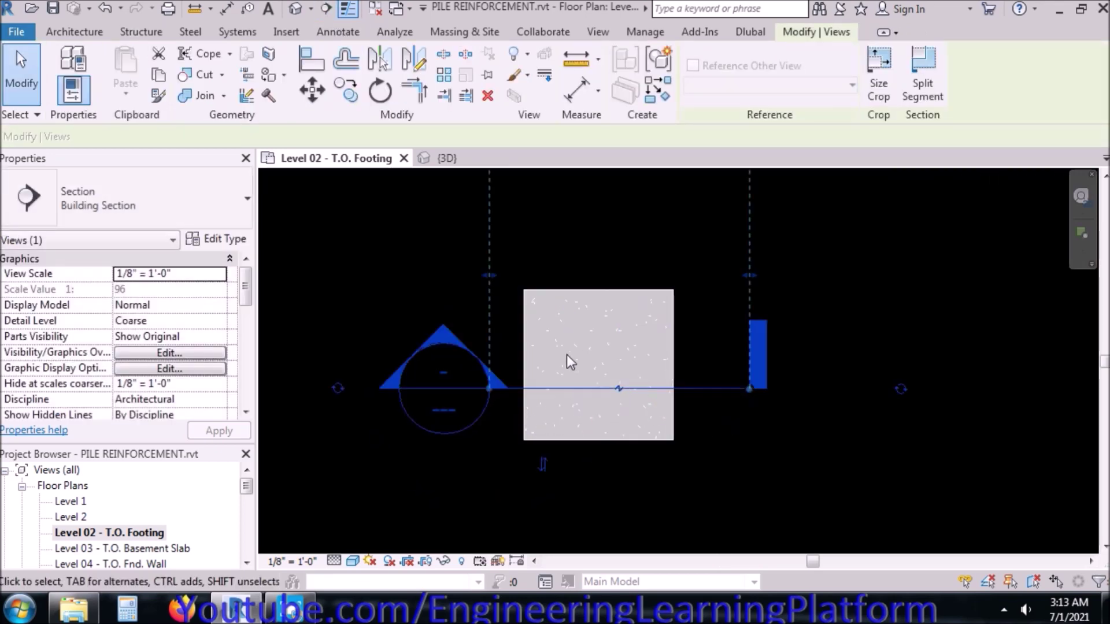
double_click(446, 371)
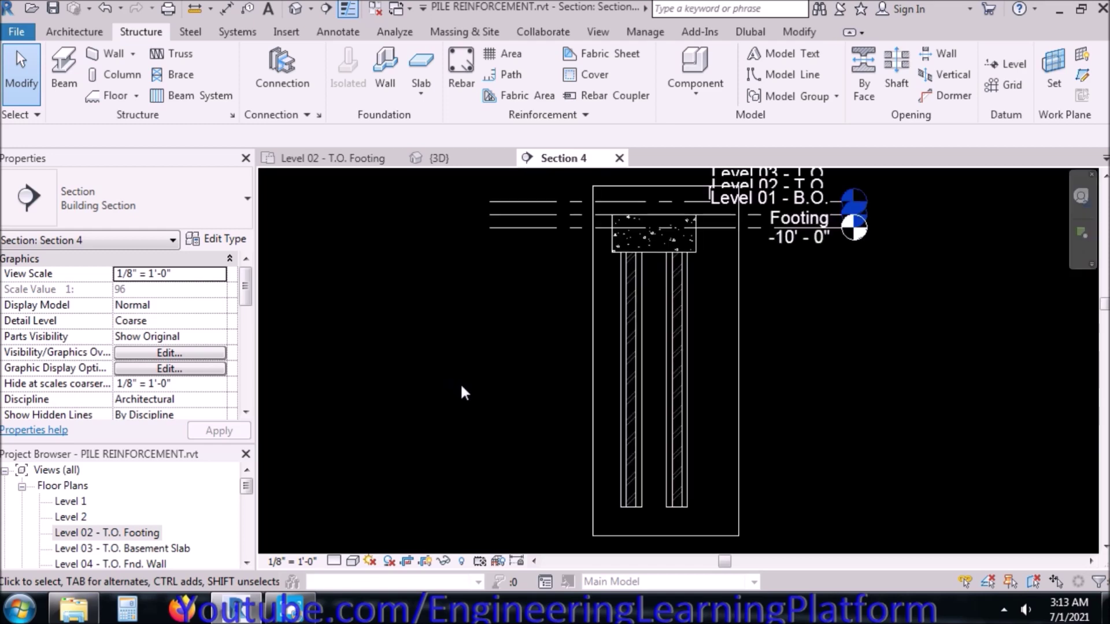
Zoom into the footing and start the Rebar tool, acknowledging the shape message
scroll(679, 213, up, 2)
scroll(679, 213, up, 2)
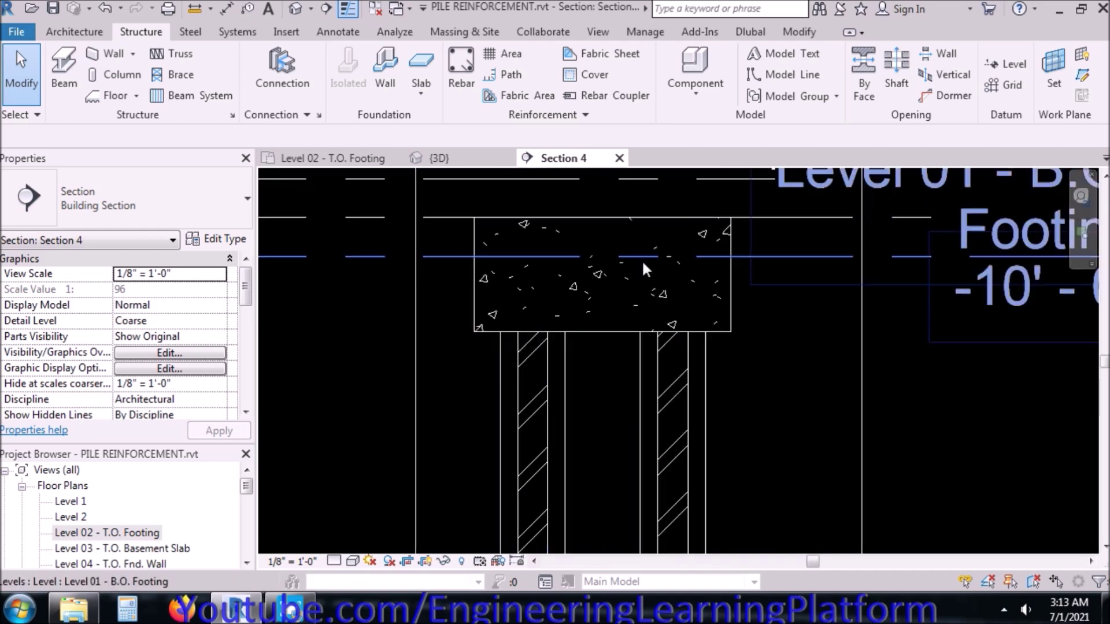
click(461, 69)
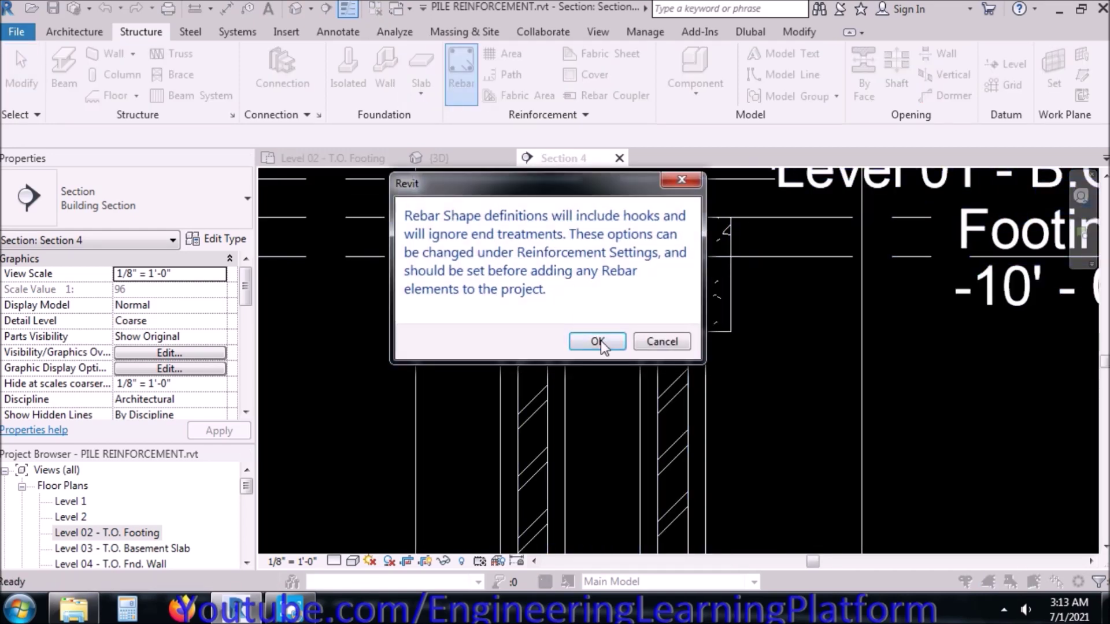
click(601, 341)
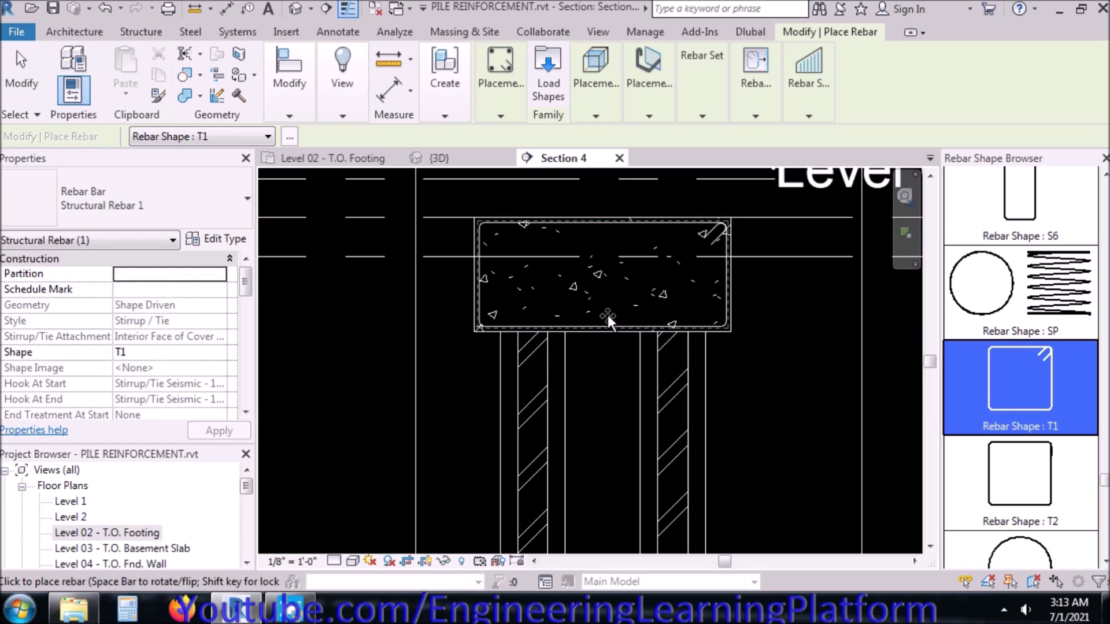
key(Escape)
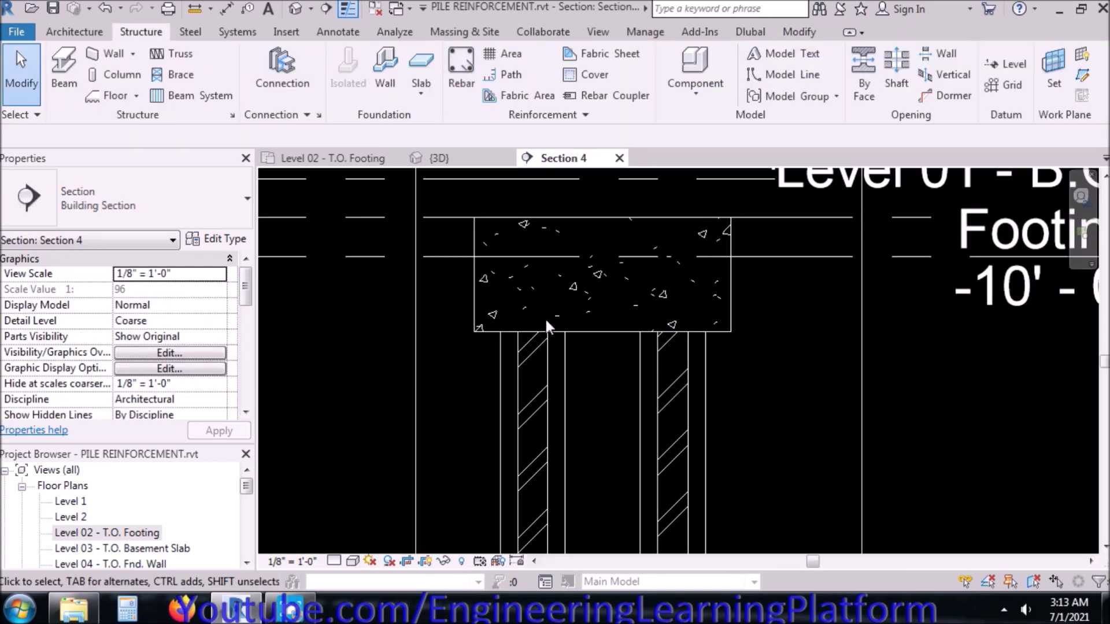
click(460, 69)
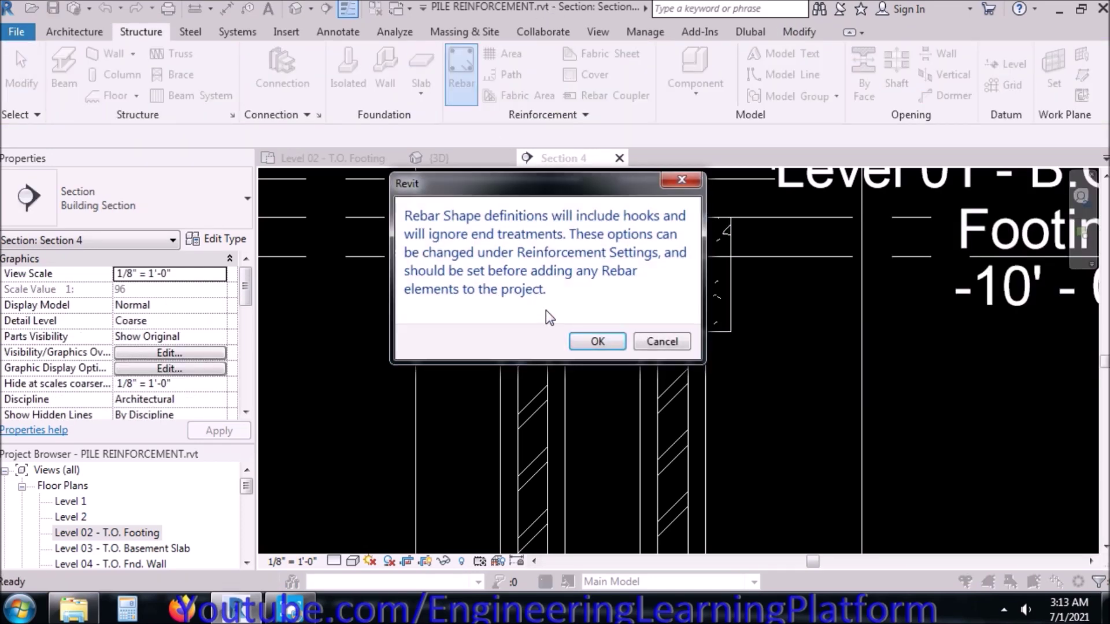
click(587, 341)
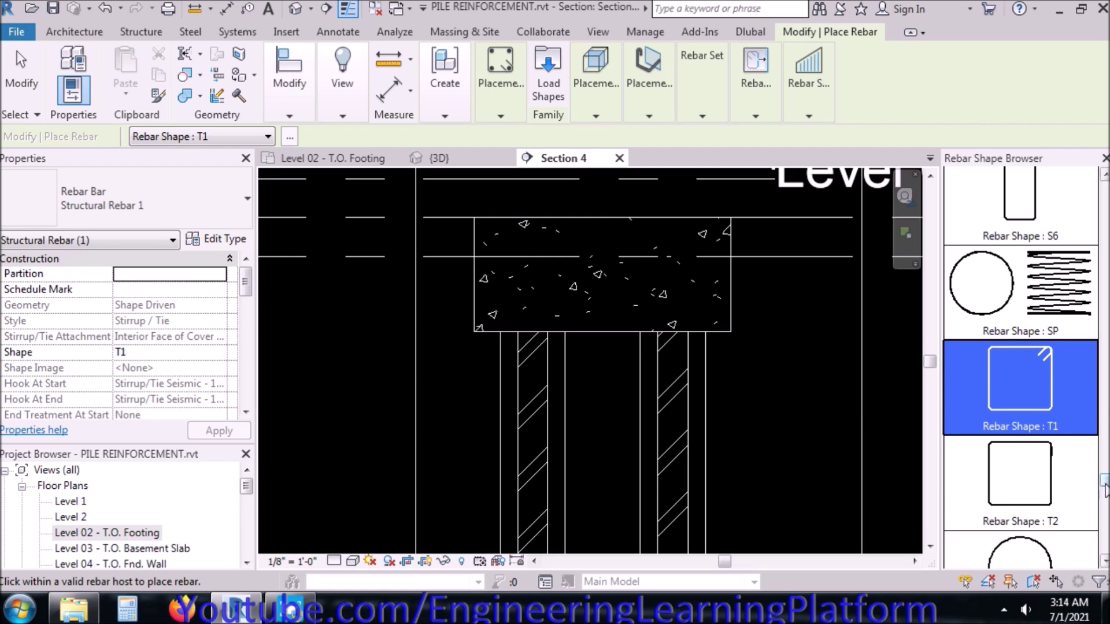
Choose Rebar Shape 17 and place the U-bar inside the footing
drag(1106, 489, 1104, 329)
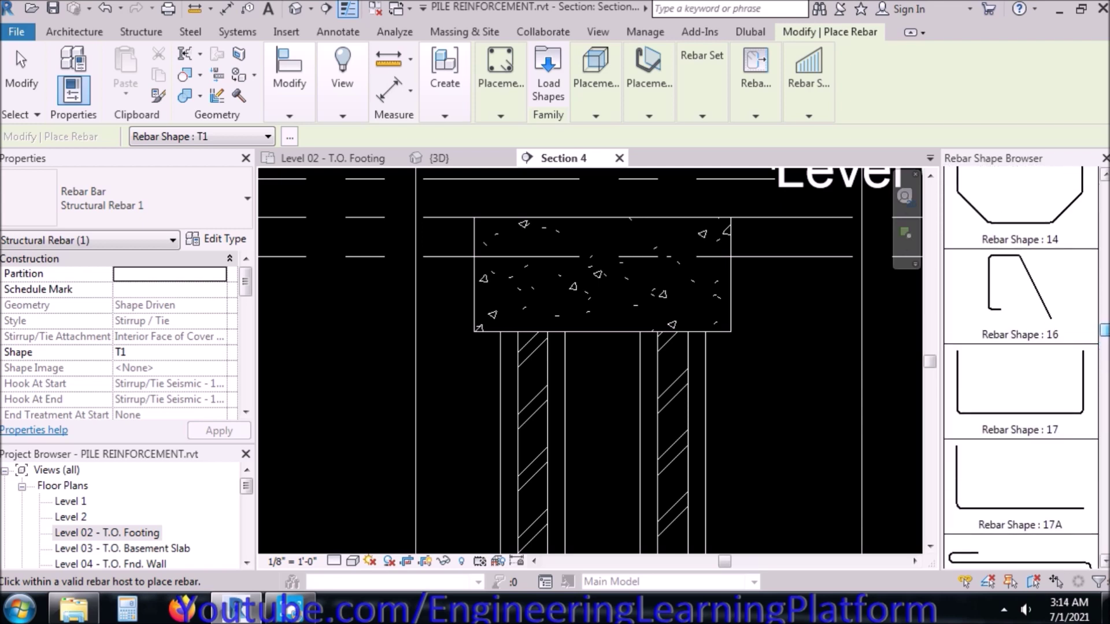
click(1074, 411)
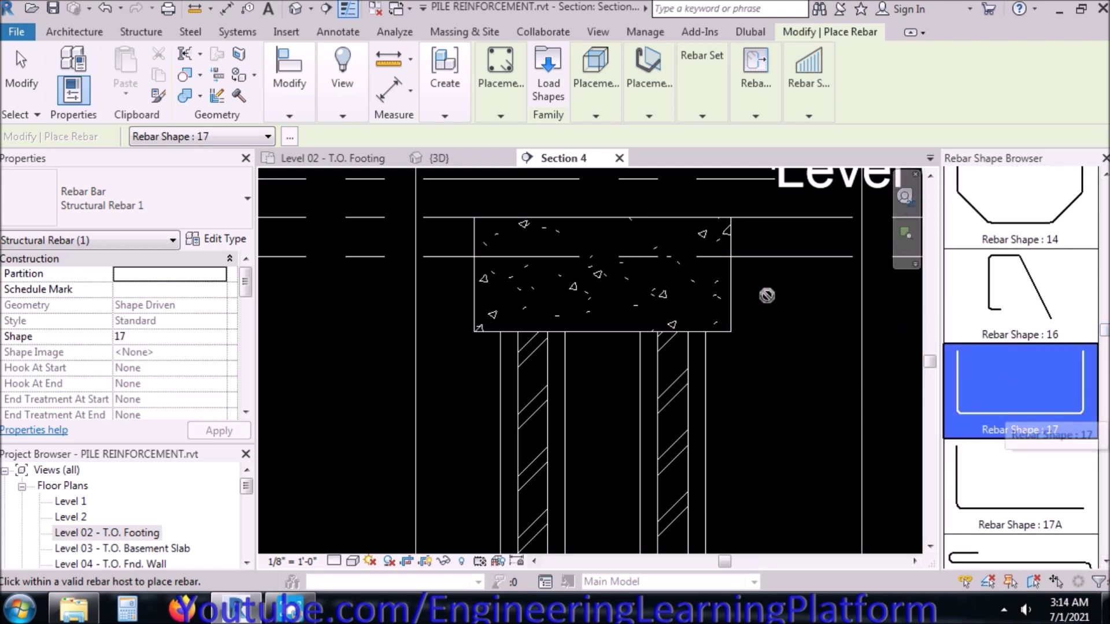
click(643, 304)
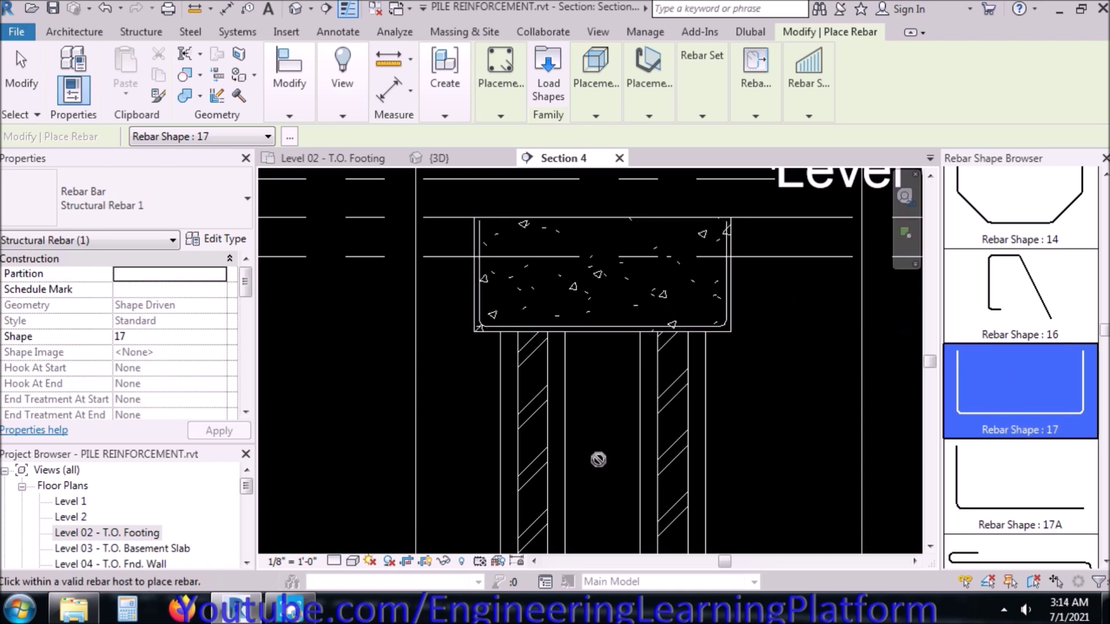
key(Escape)
click(556, 325)
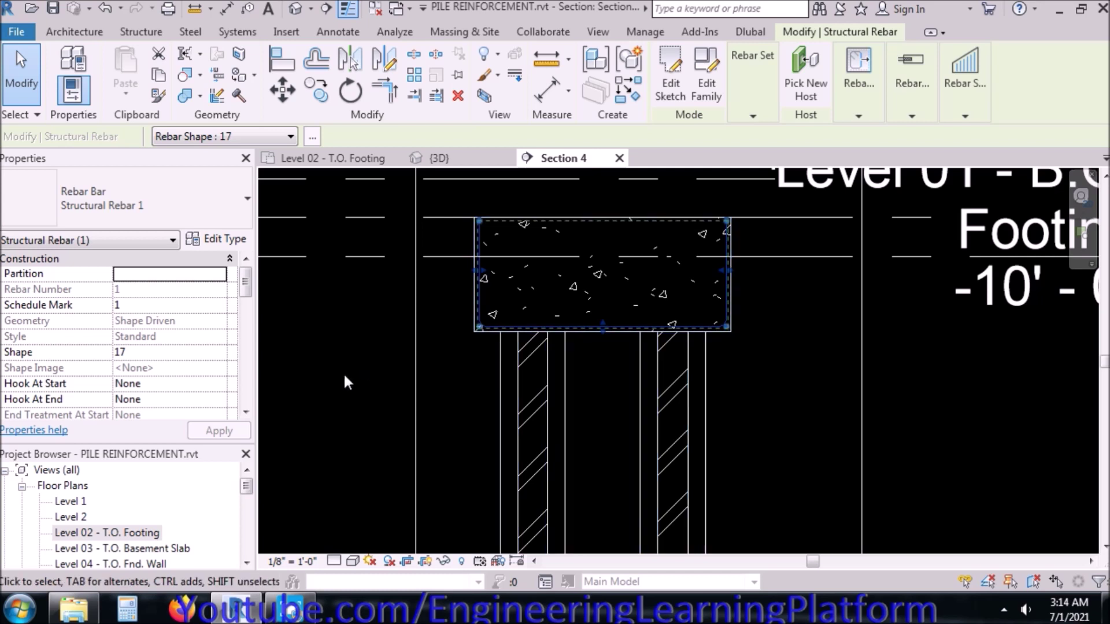
Set the section view to Fine detail level and Realistic visual style
click(334, 561)
click(347, 542)
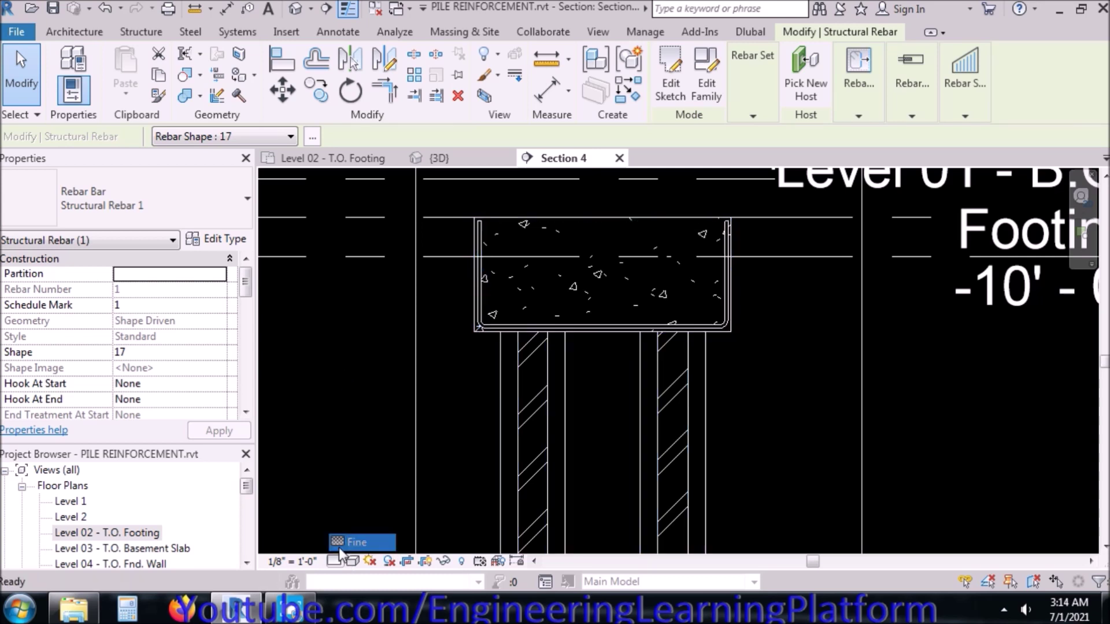
click(352, 562)
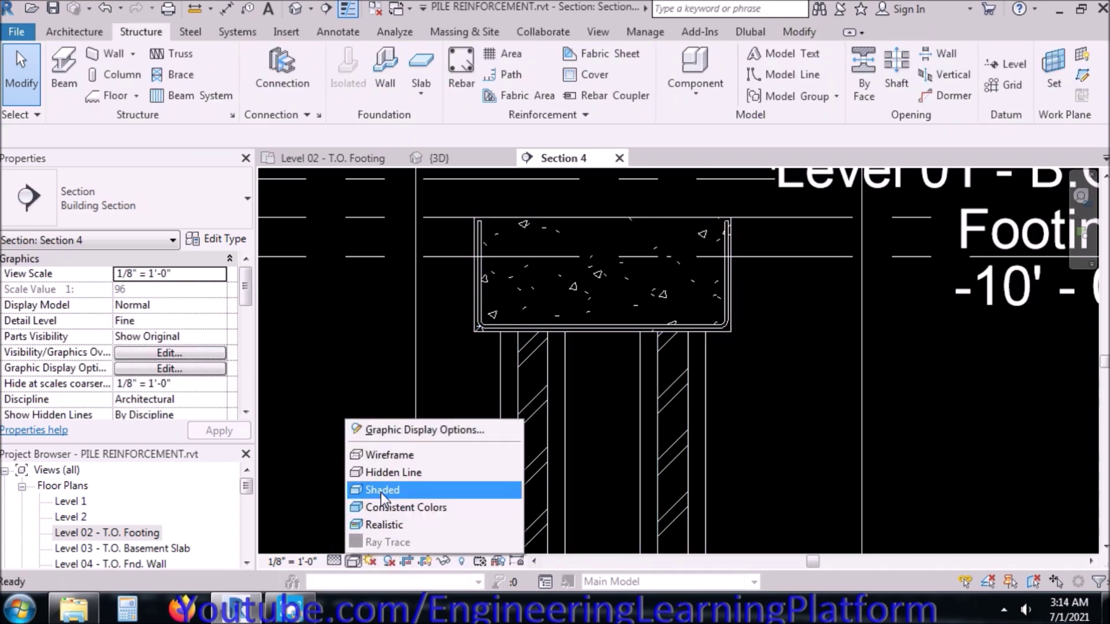
click(378, 523)
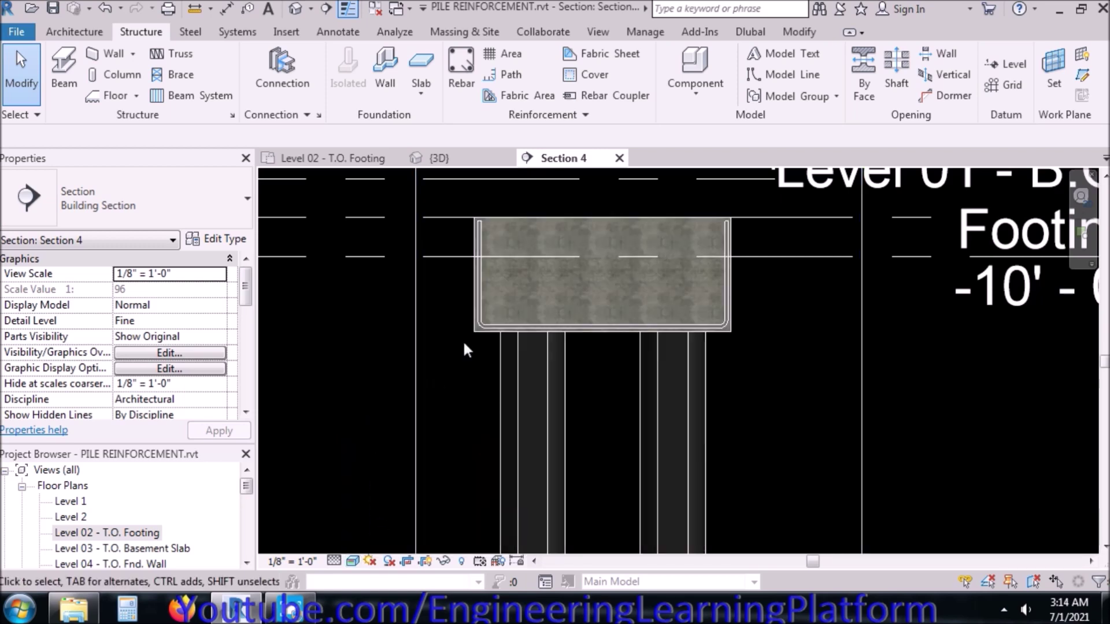
Inspect the rebar, then start a detail line from the Annotate tools
click(486, 328)
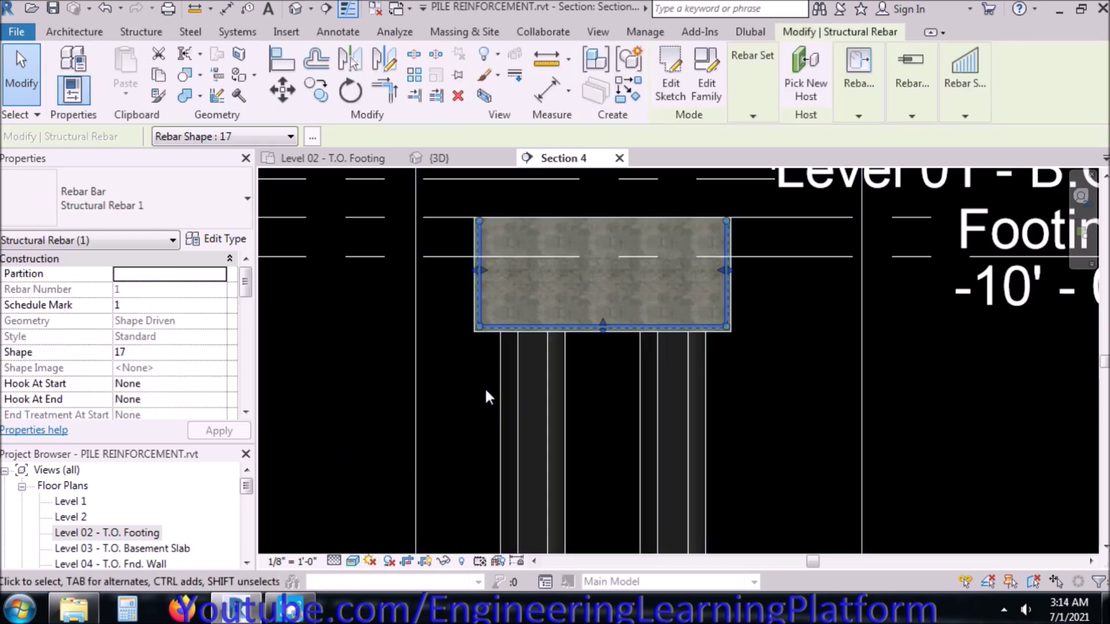
click(435, 379)
scroll(503, 304, down, 1)
scroll(556, 329, up, 3)
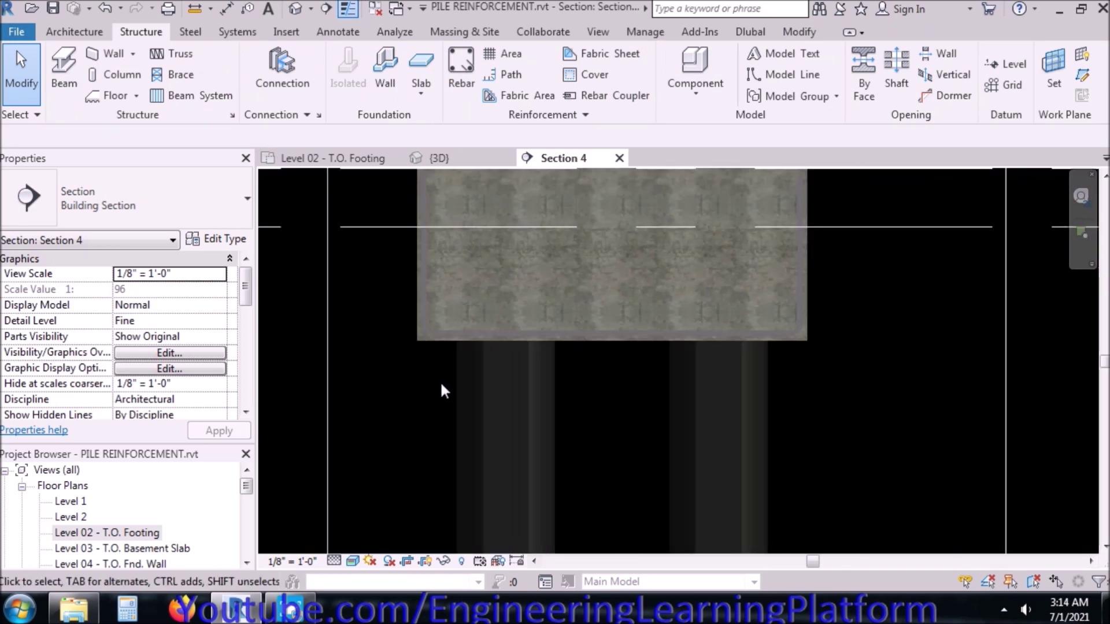
scroll(440, 381, down, 2)
click(316, 32)
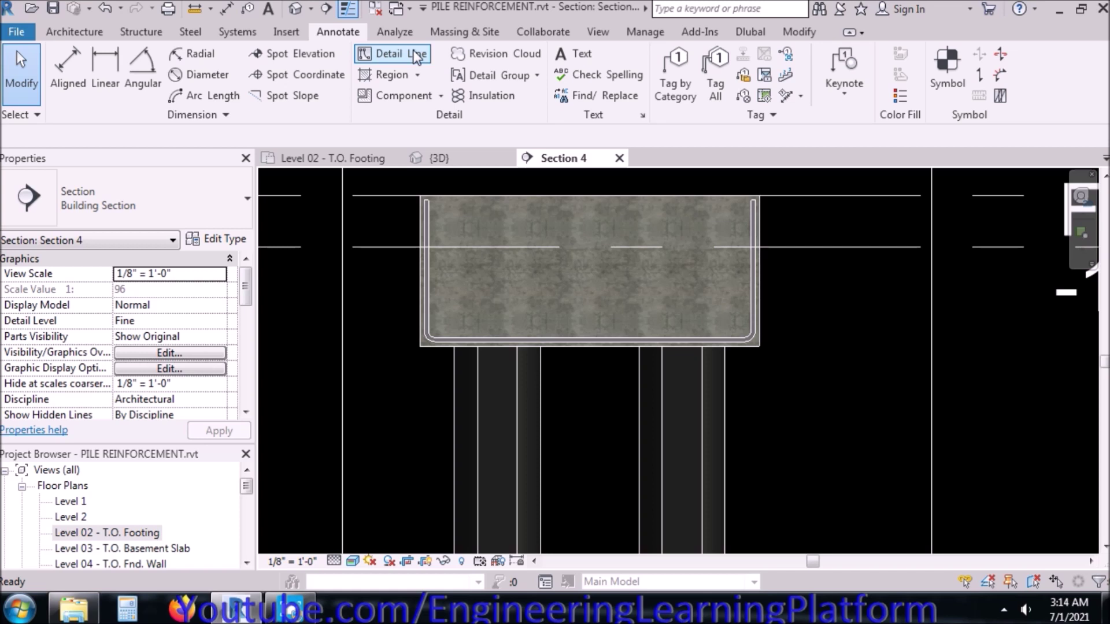
click(408, 55)
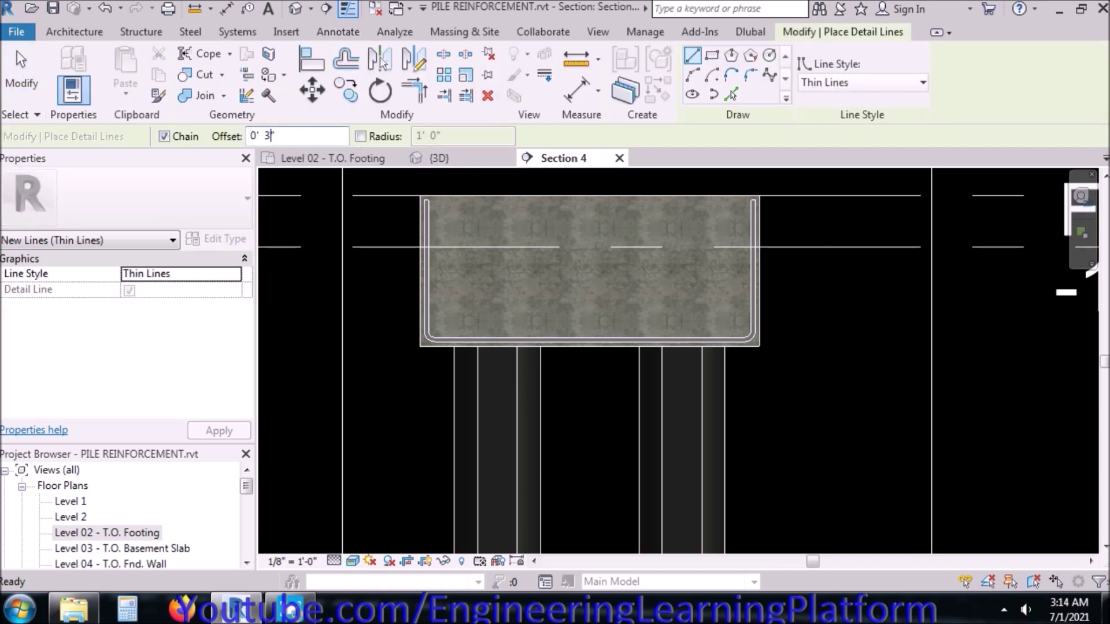
Draw a guide line along the footing bottom, 3 inches inside its edge
click(420, 347)
click(812, 346)
right_click(780, 380)
key(Escape)
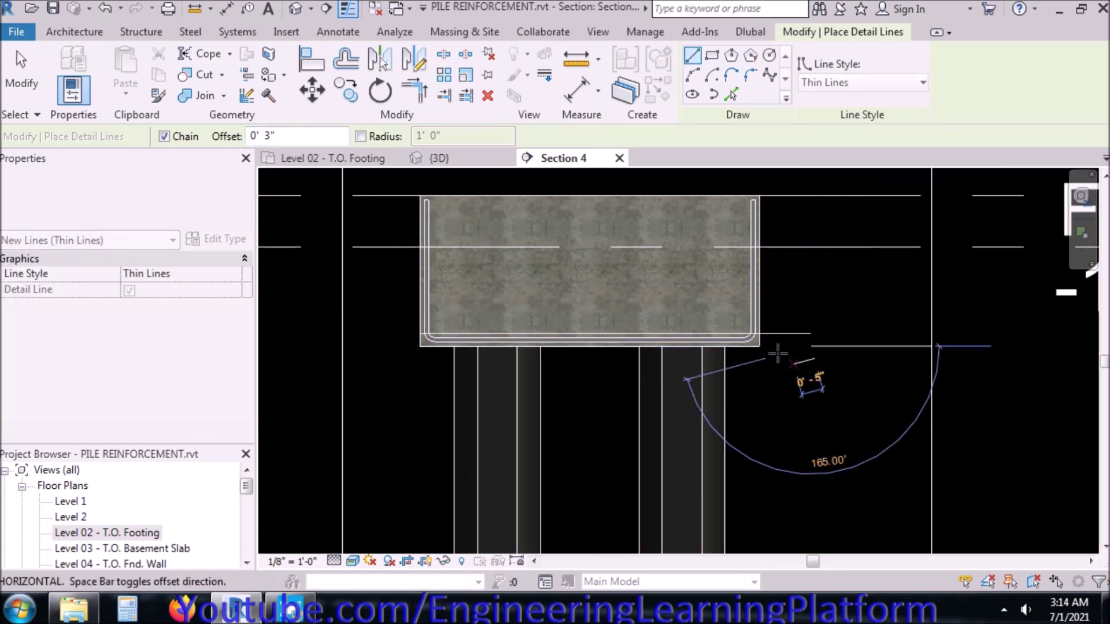
right_click(768, 356)
key(Escape)
key(Escape)
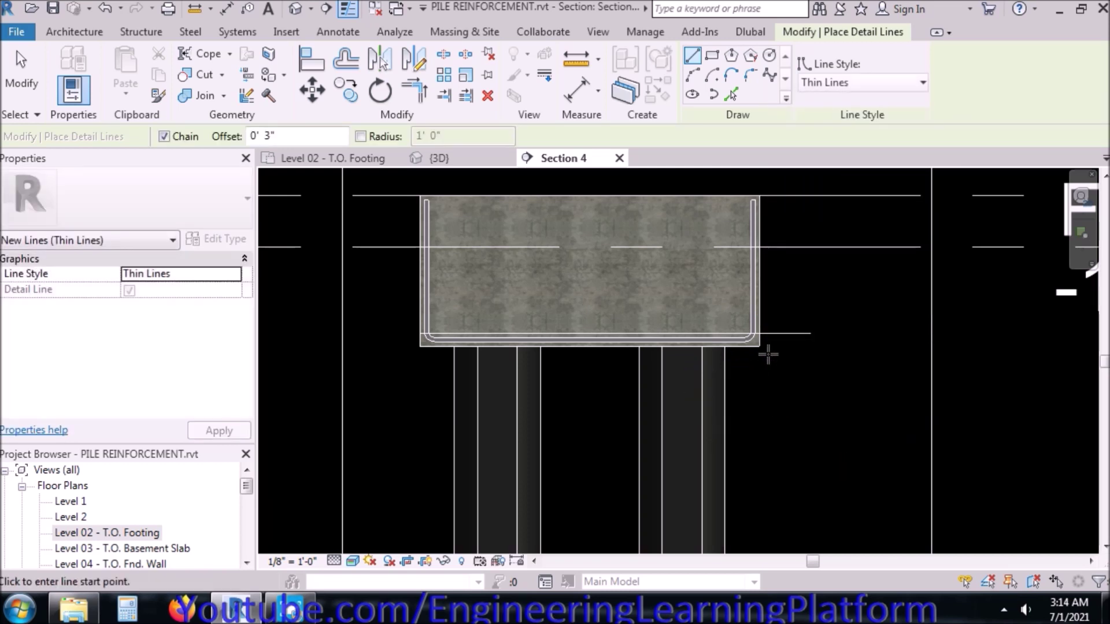
Draw a vertical guide line down the footing's left side, 3 inches in
click(759, 345)
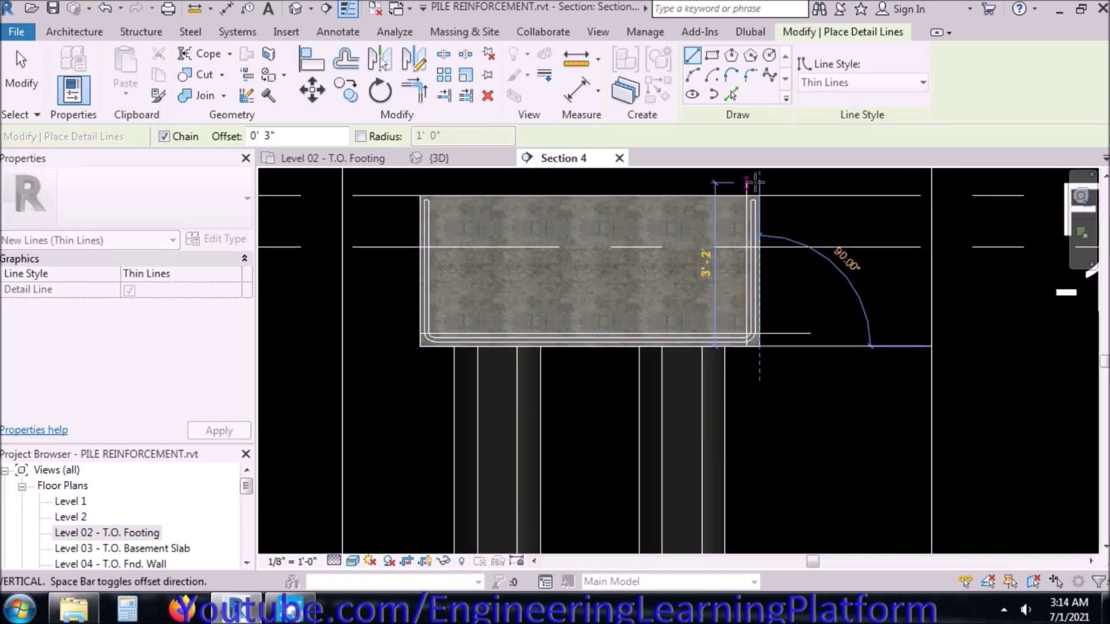
key(Escape)
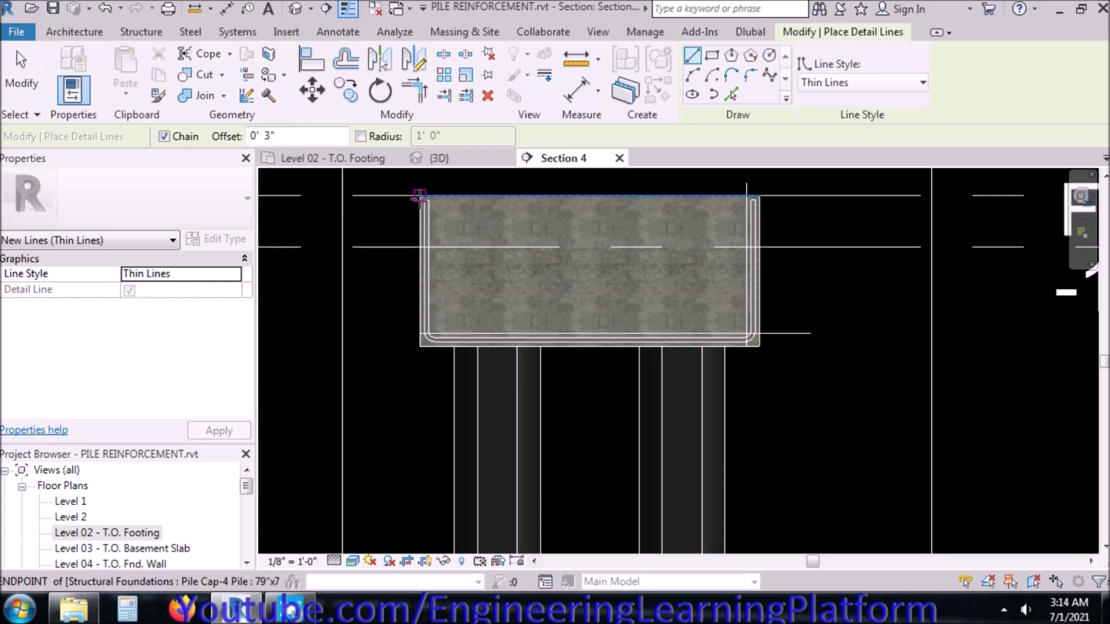
click(420, 197)
click(410, 445)
key(Escape)
key(Escape)
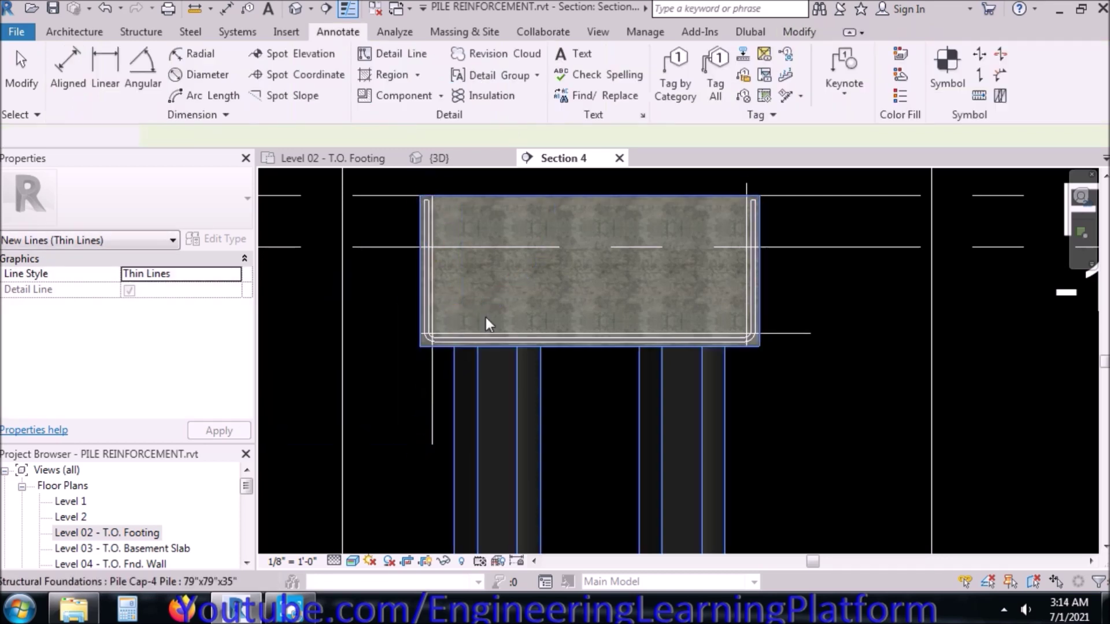
Drag the U-bar's left leg onto the vertical guide line
key(Escape)
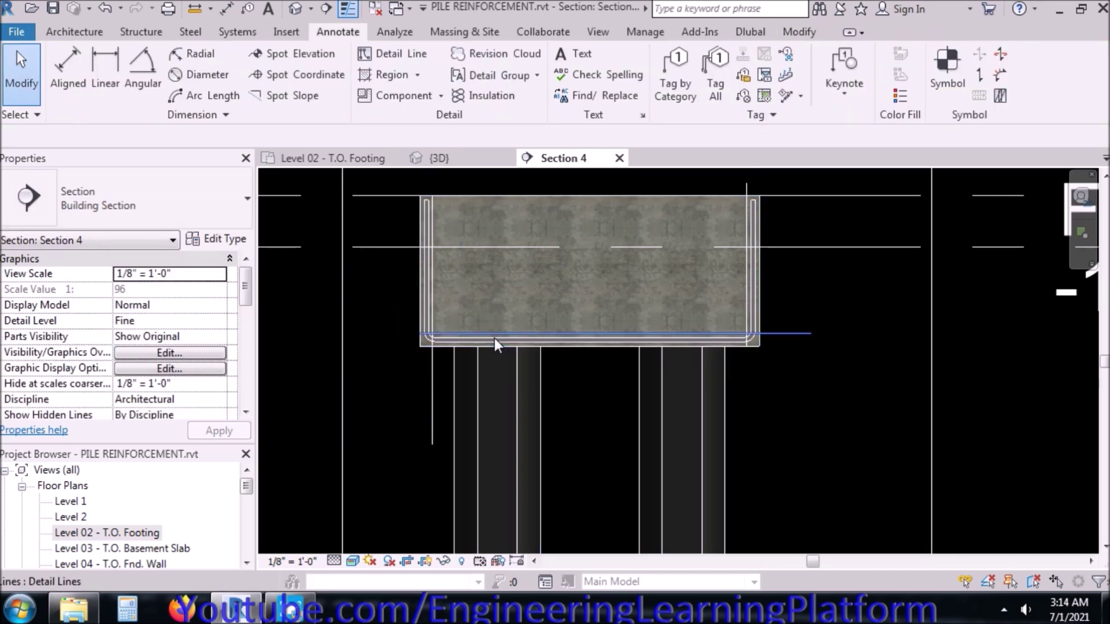
click(426, 303)
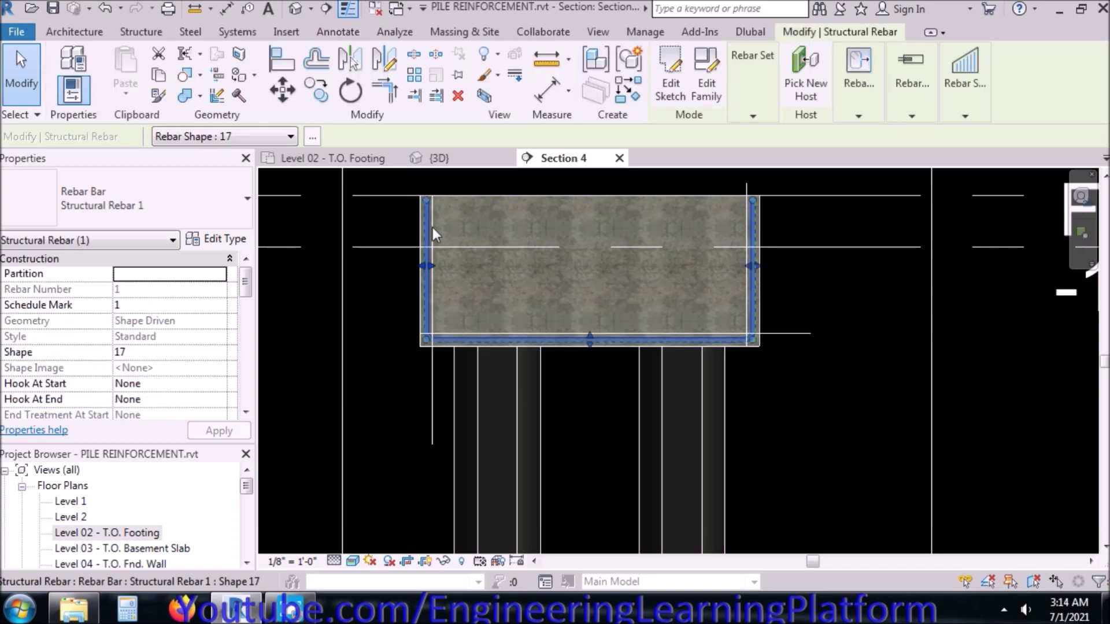
scroll(428, 272, up, 3)
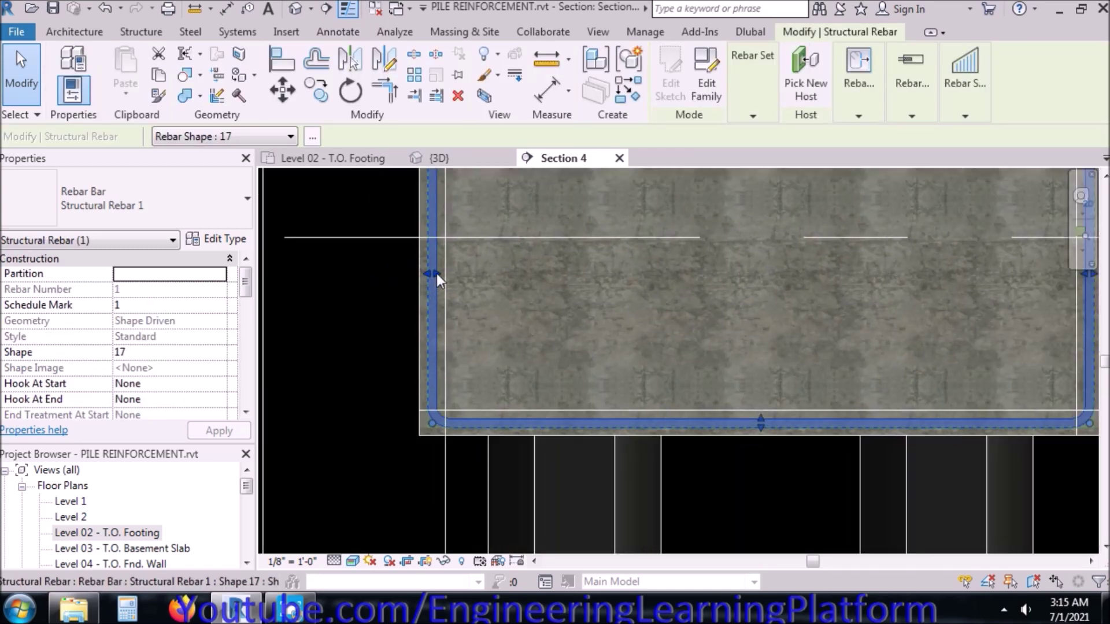
drag(436, 273, 448, 277)
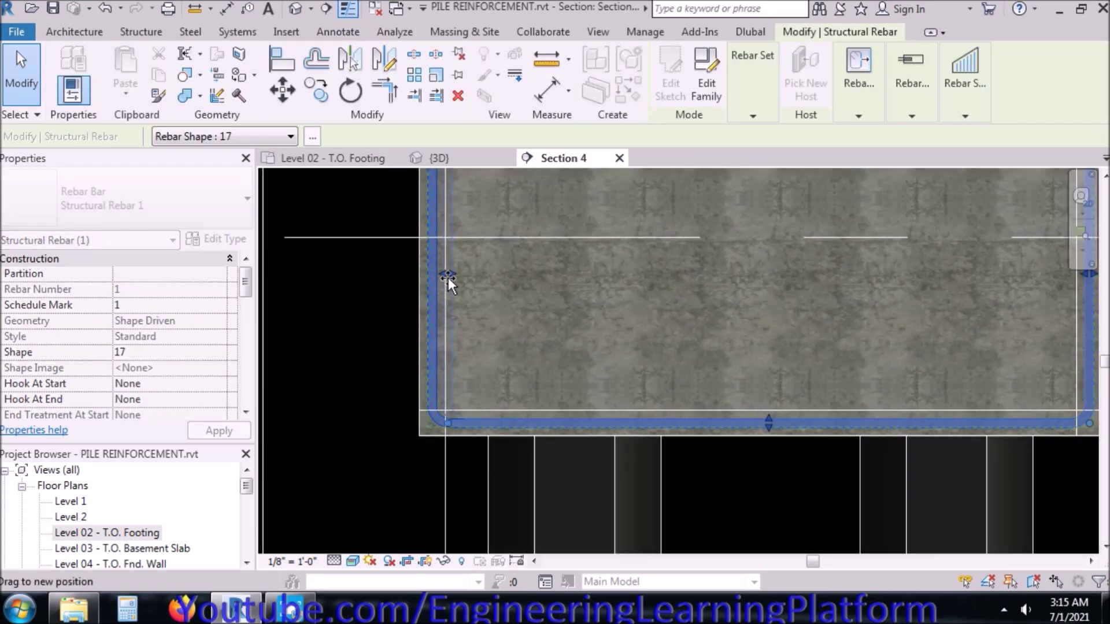
click(320, 366)
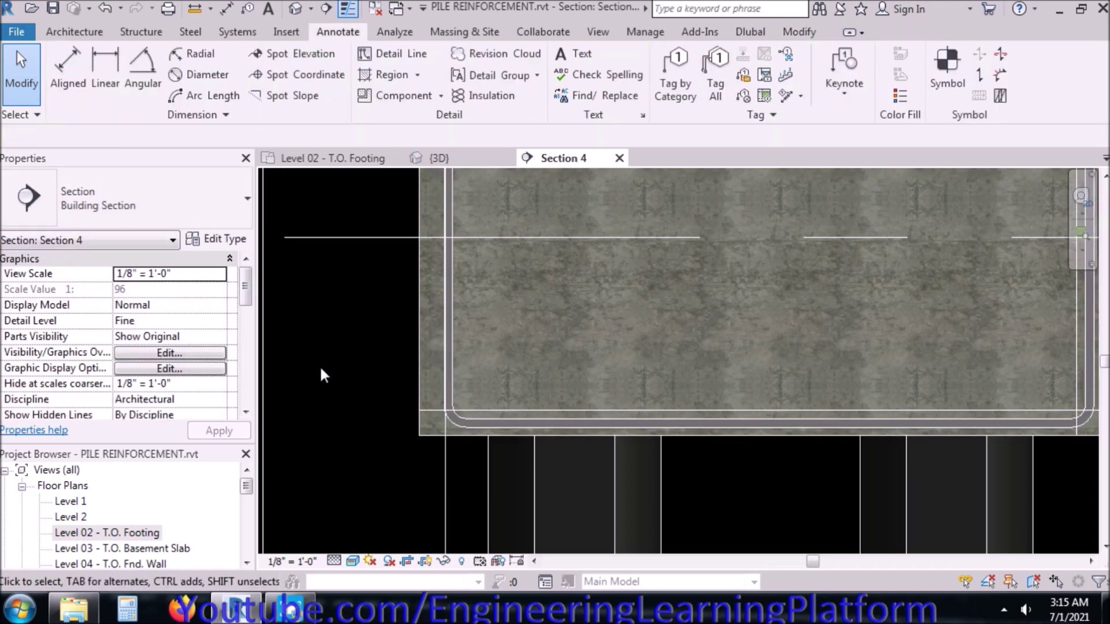
scroll(320, 365, down, 3)
scroll(700, 327, up, 3)
Raise the U-bar's bottom bar and shift the horizontal guide line inside the cap
click(701, 327)
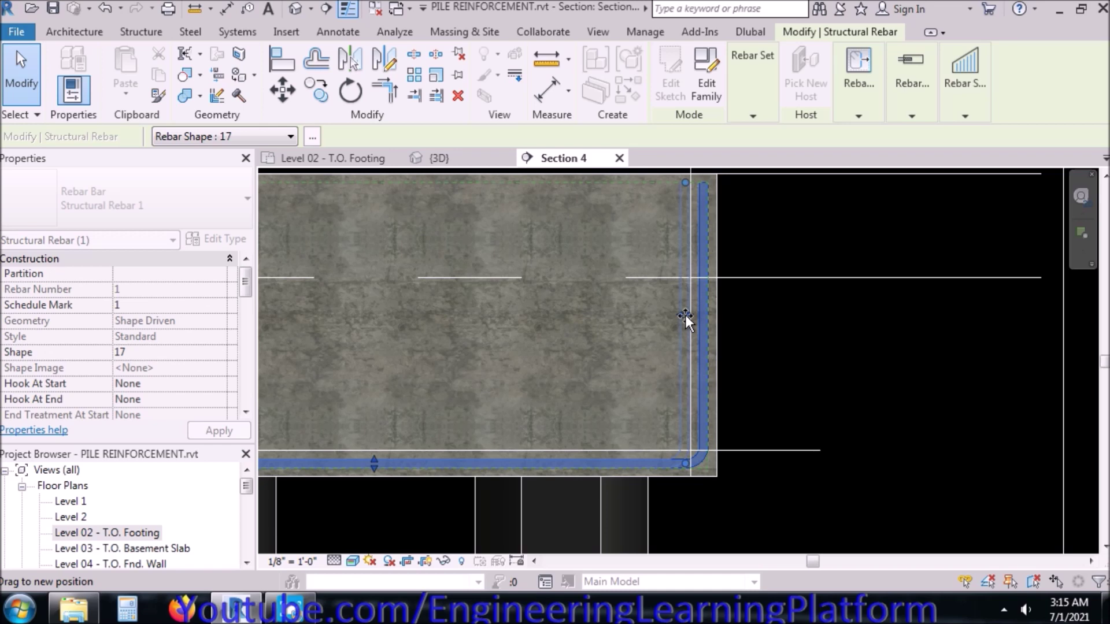
scroll(903, 363, down, 3)
scroll(611, 404, up, 3)
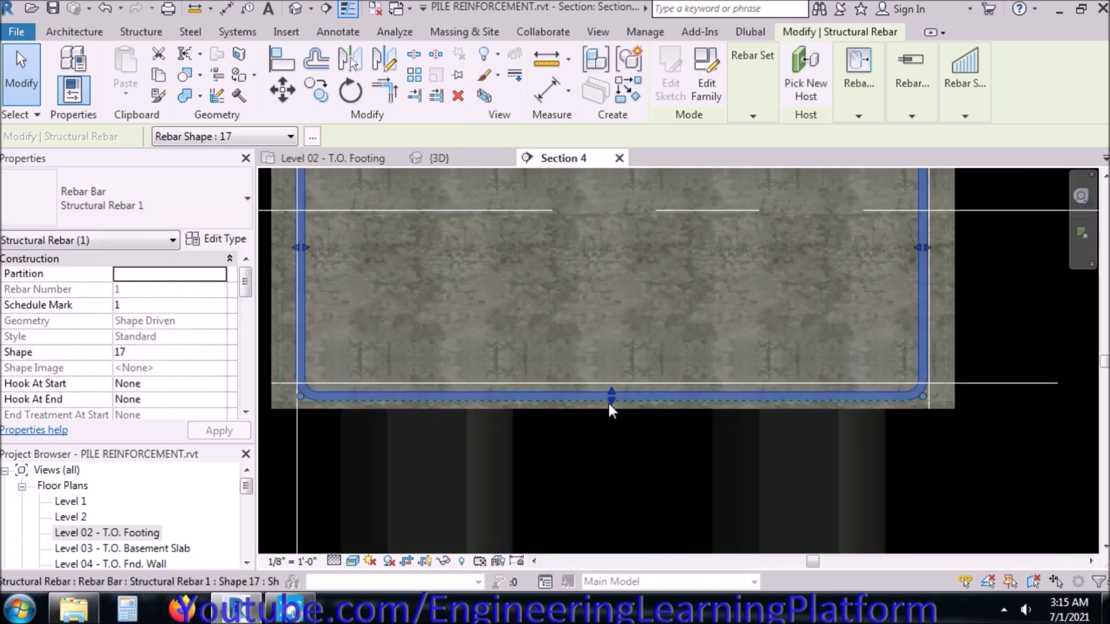
drag(611, 392, 608, 373)
scroll(618, 390, up, 3)
click(581, 445)
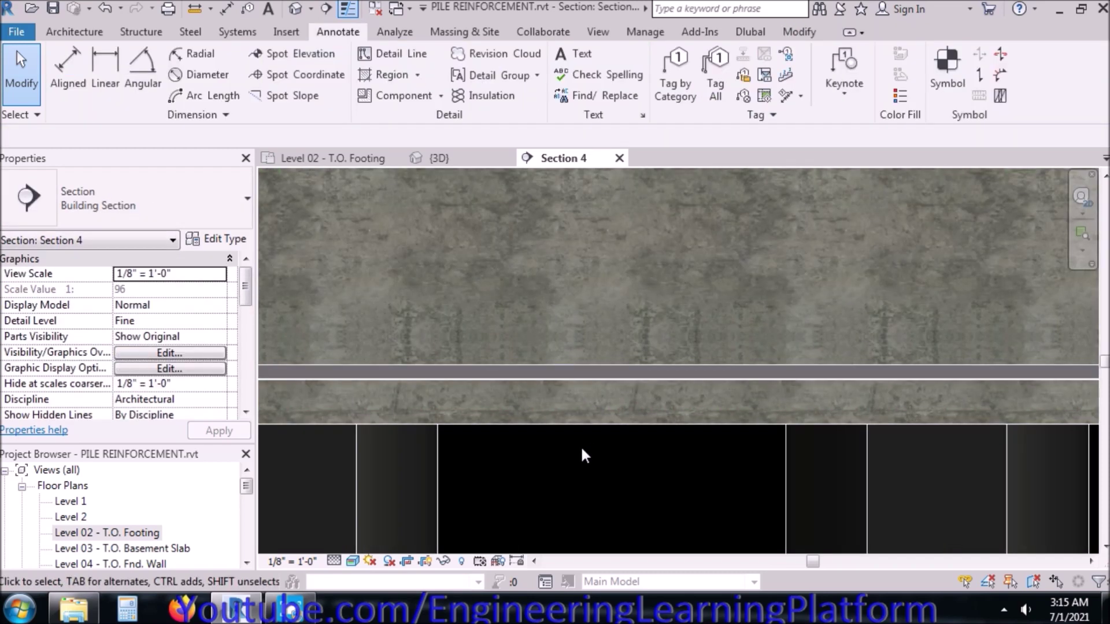
scroll(580, 445, down, 2)
scroll(580, 445, down, 3)
drag(779, 431, 756, 405)
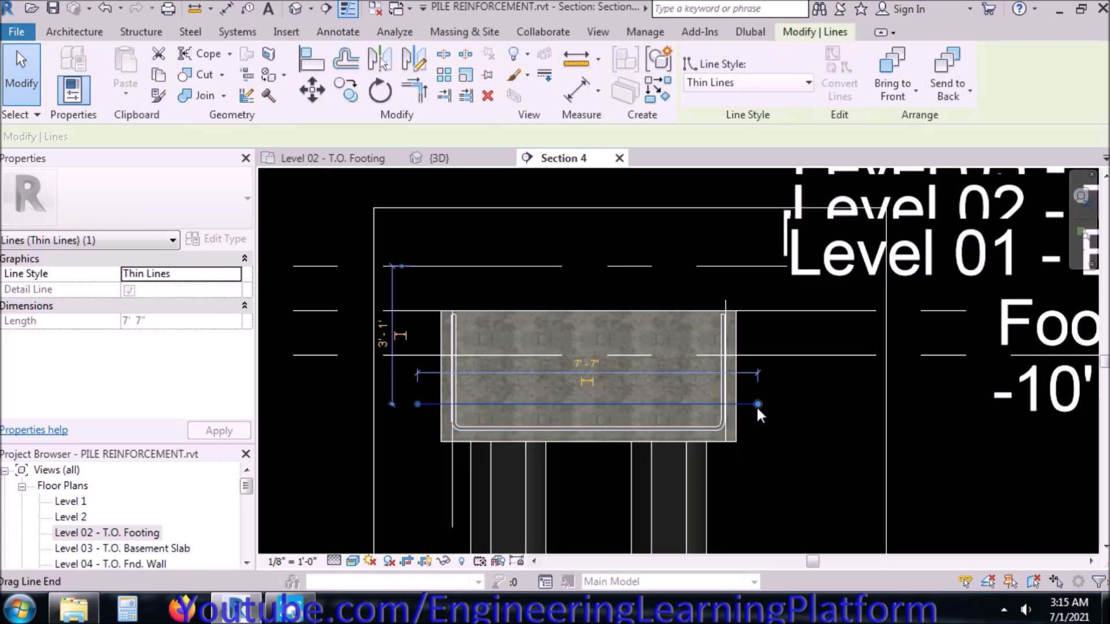
Delete the stray vertical detail line below the pile cap
click(776, 473)
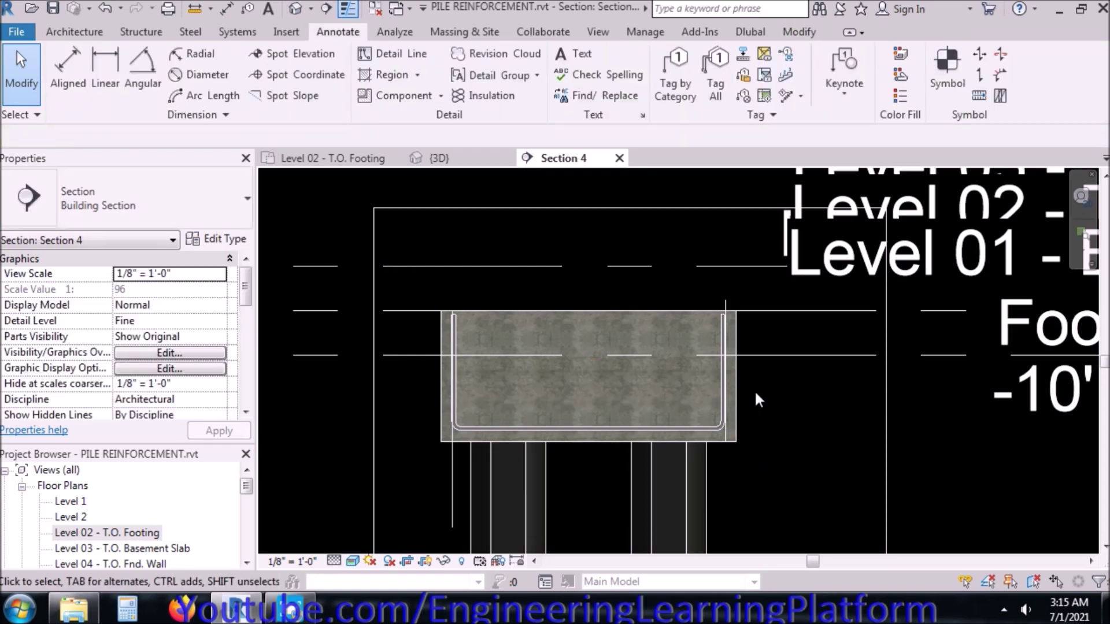
drag(647, 303, 605, 303)
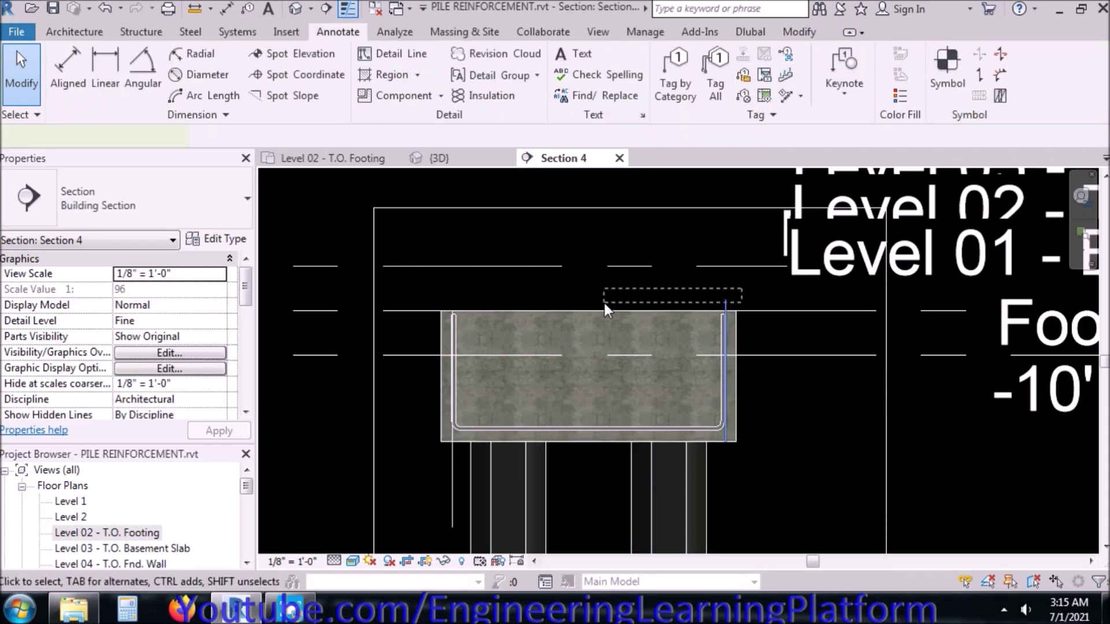
click(452, 488)
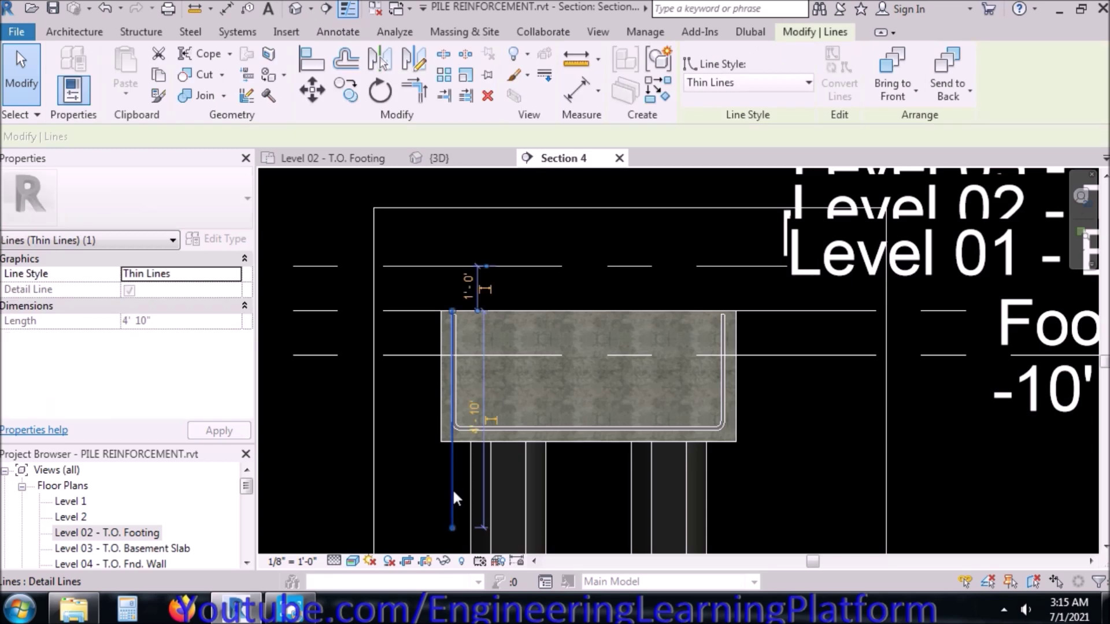
key(Delete)
click(592, 428)
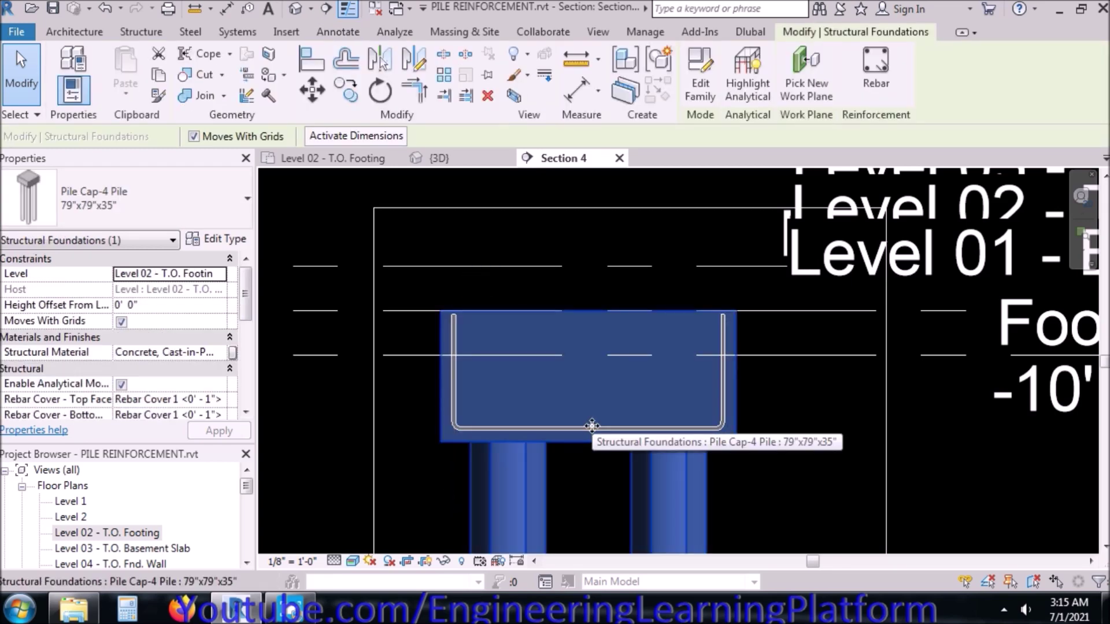
key(Escape)
click(591, 428)
key(Escape)
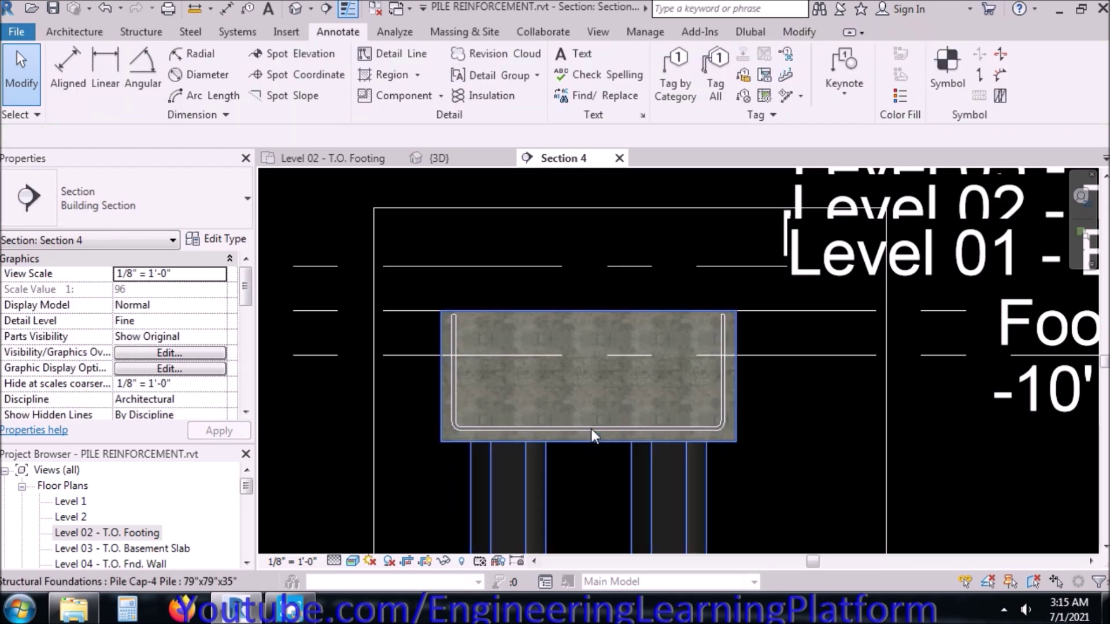
Set the U-bar's type Bar Diameter to 1.25 inches
click(591, 428)
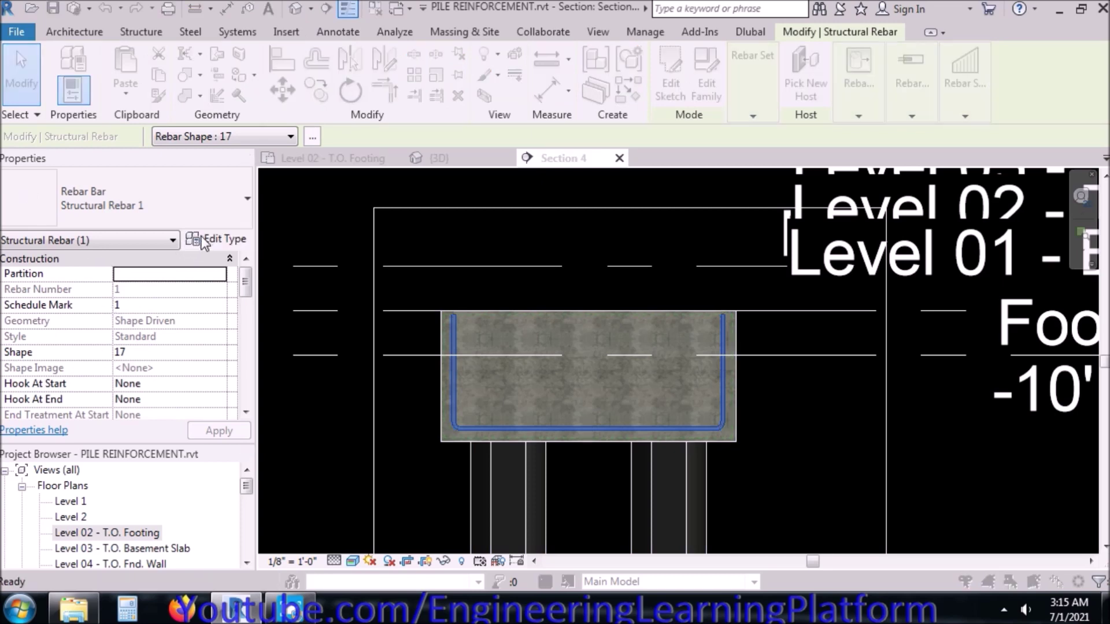
click(203, 240)
click(352, 280)
text(1.25)
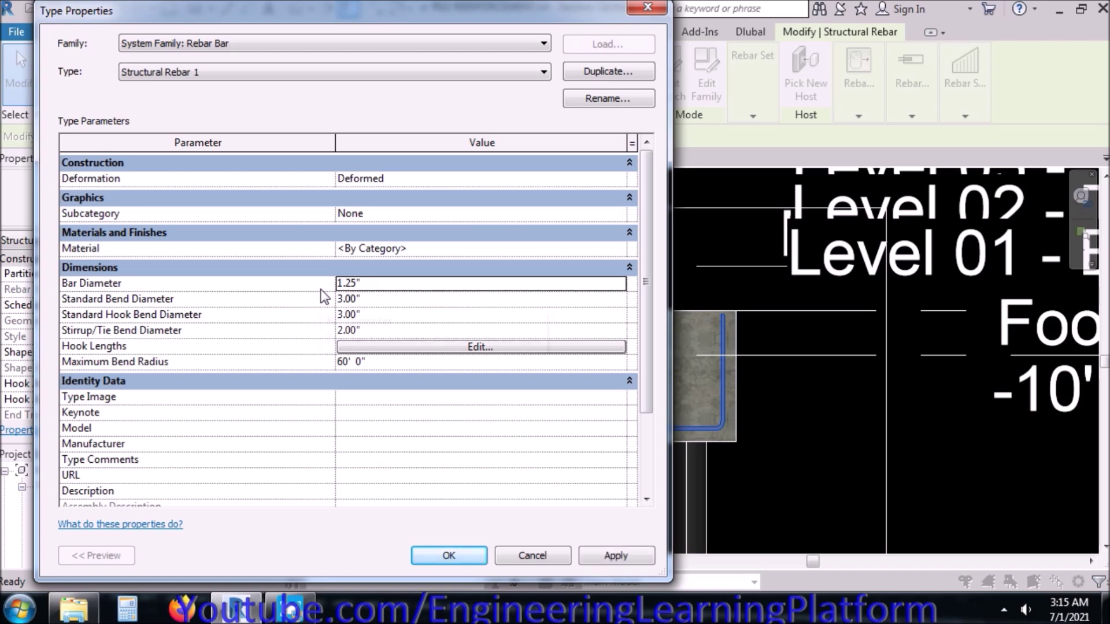
click(472, 557)
click(431, 492)
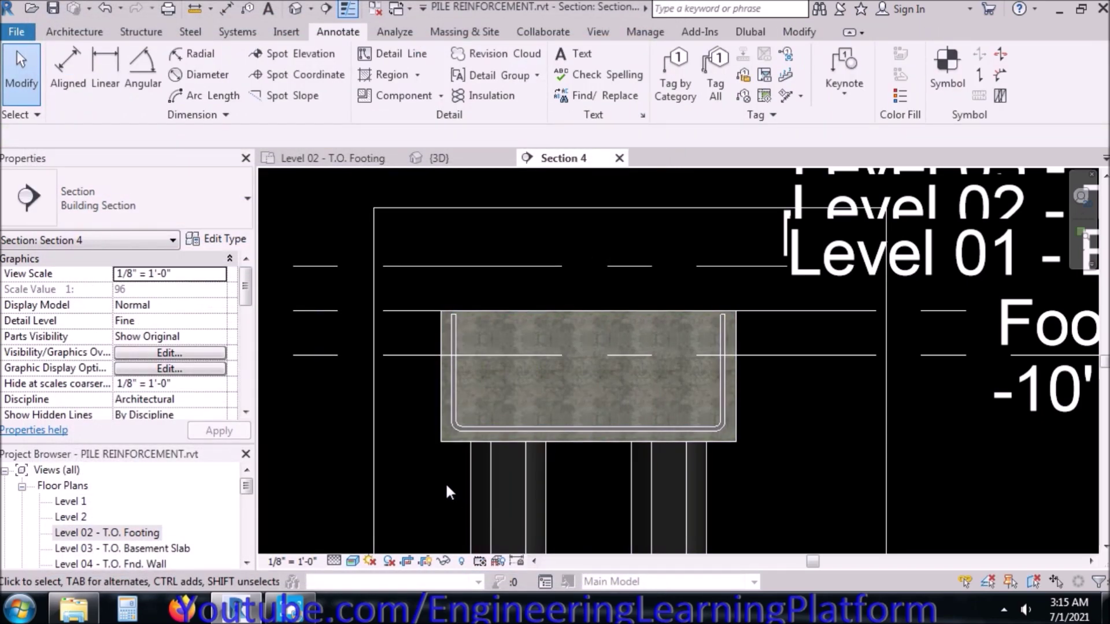
Set the U-bar to View unobscured and View as solid in all 3D views
click(434, 161)
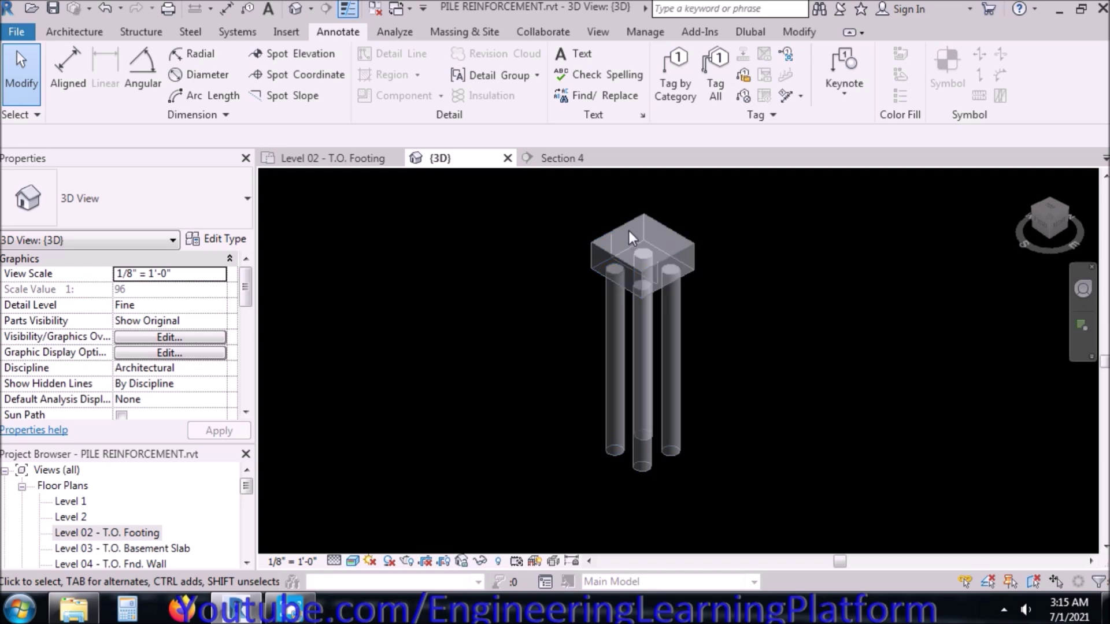
scroll(630, 234, up, 4)
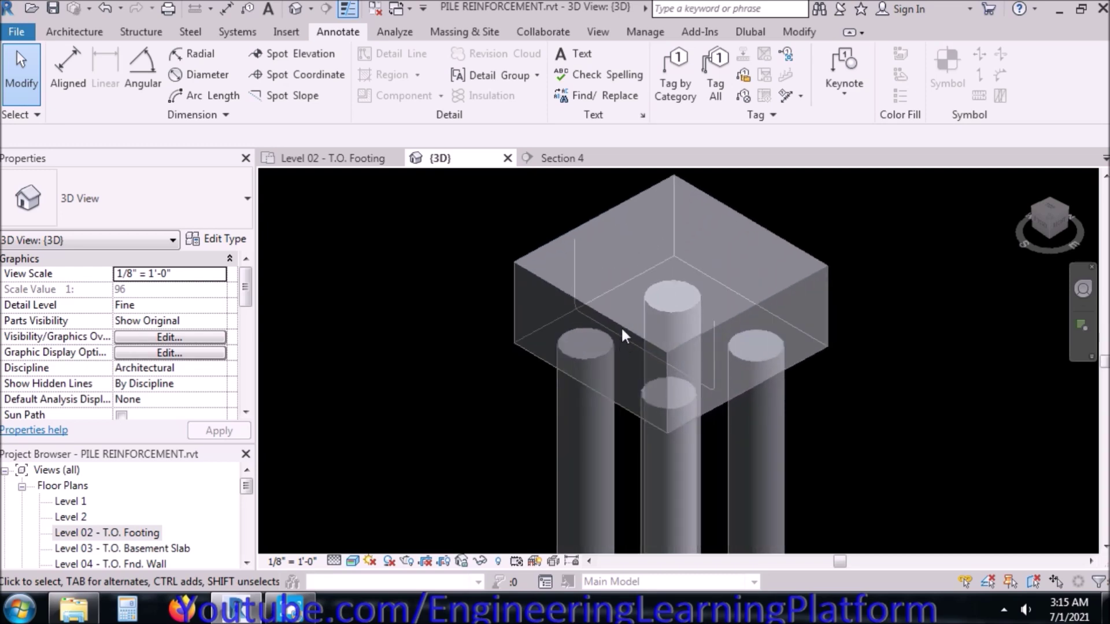
click(523, 157)
click(637, 437)
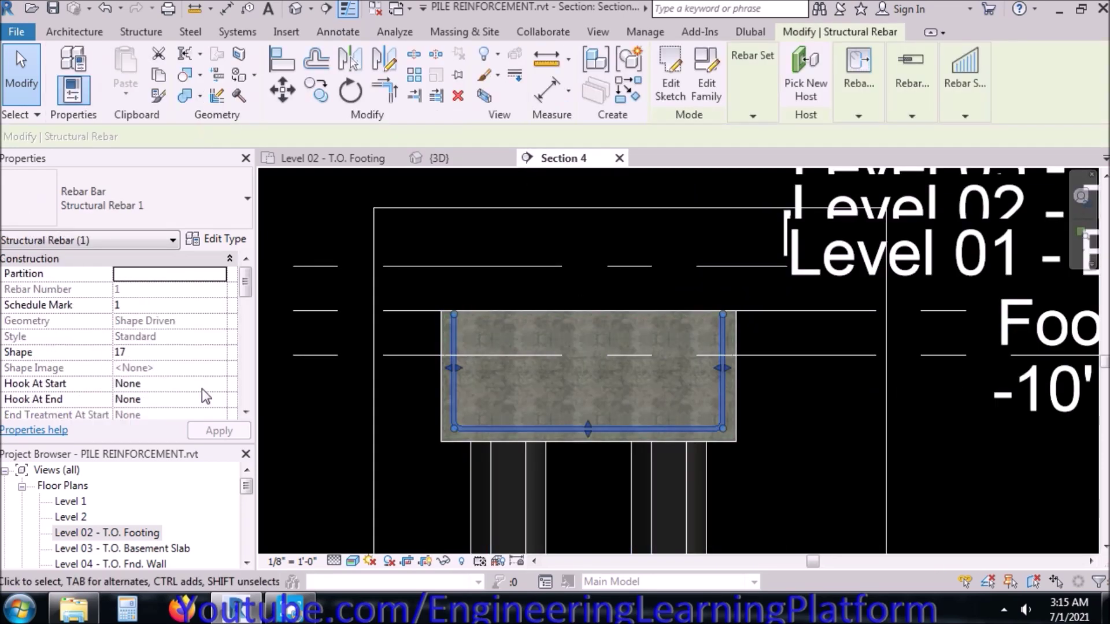
scroll(249, 286, down, 5)
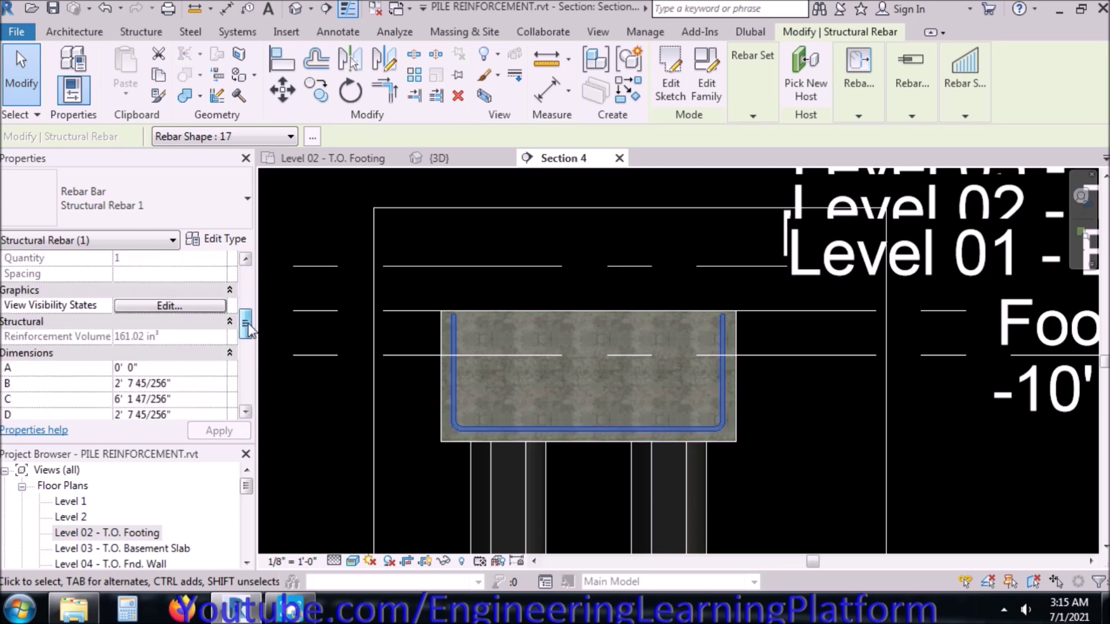
click(212, 306)
drag(370, 226, 363, 361)
click(593, 358)
click(709, 359)
click(661, 461)
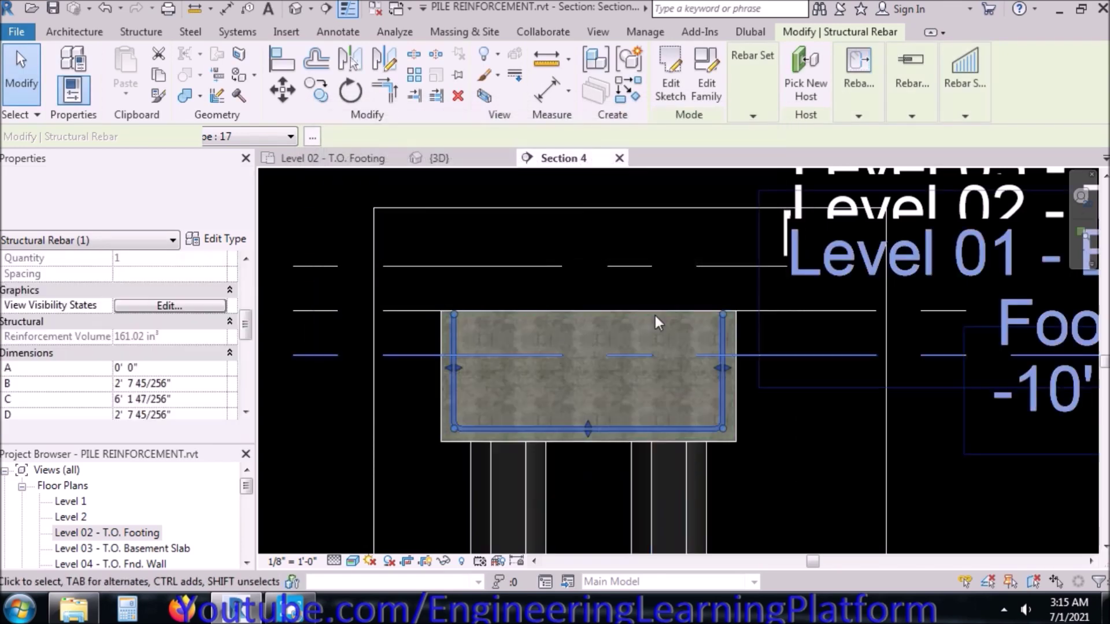
Cycle through the plan, 3D and Section 4 views, ending on Level 02 - T.O. Footing
click(372, 161)
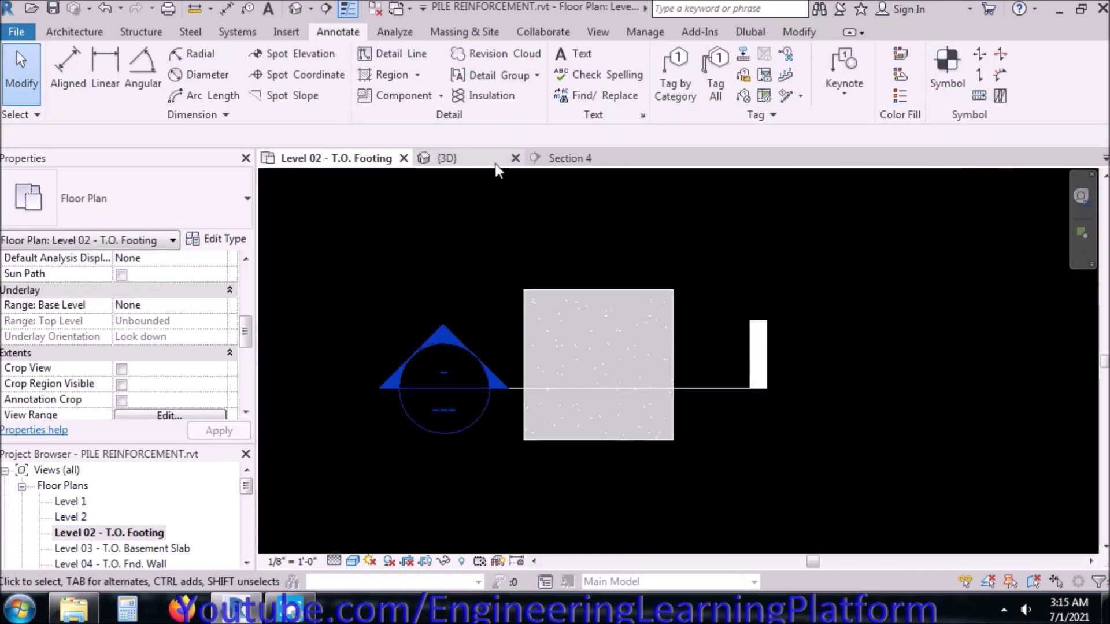
click(495, 163)
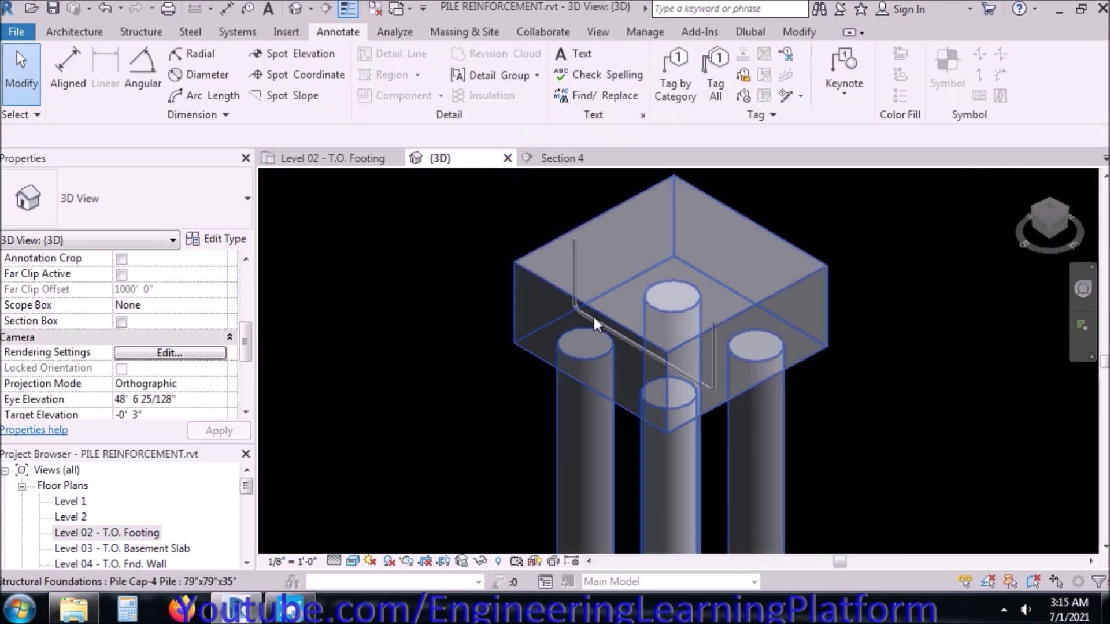
click(554, 164)
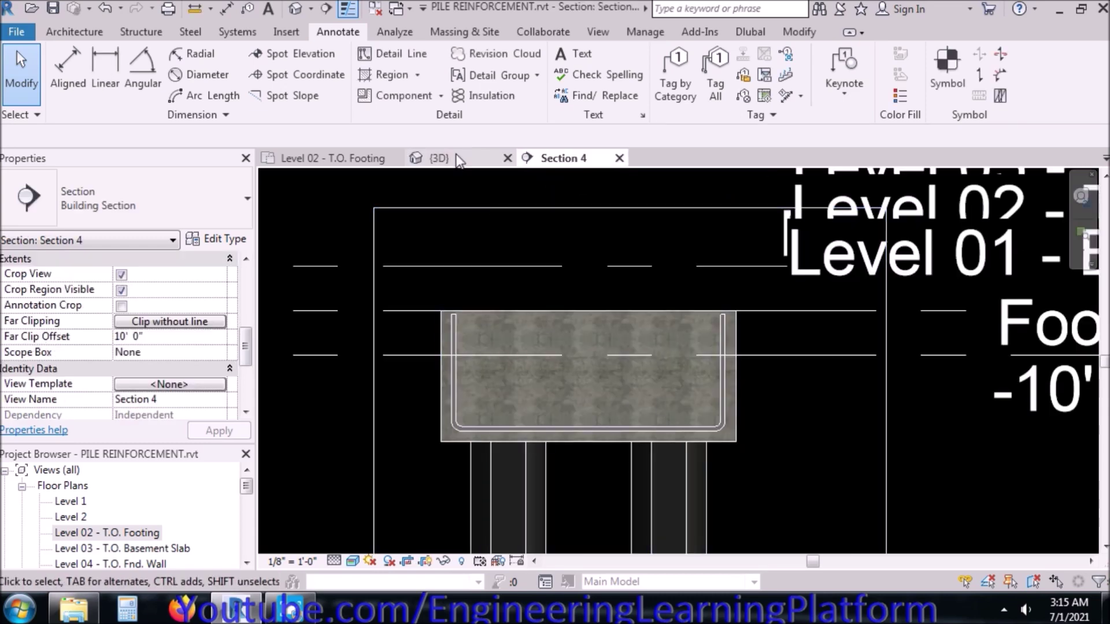
click(442, 159)
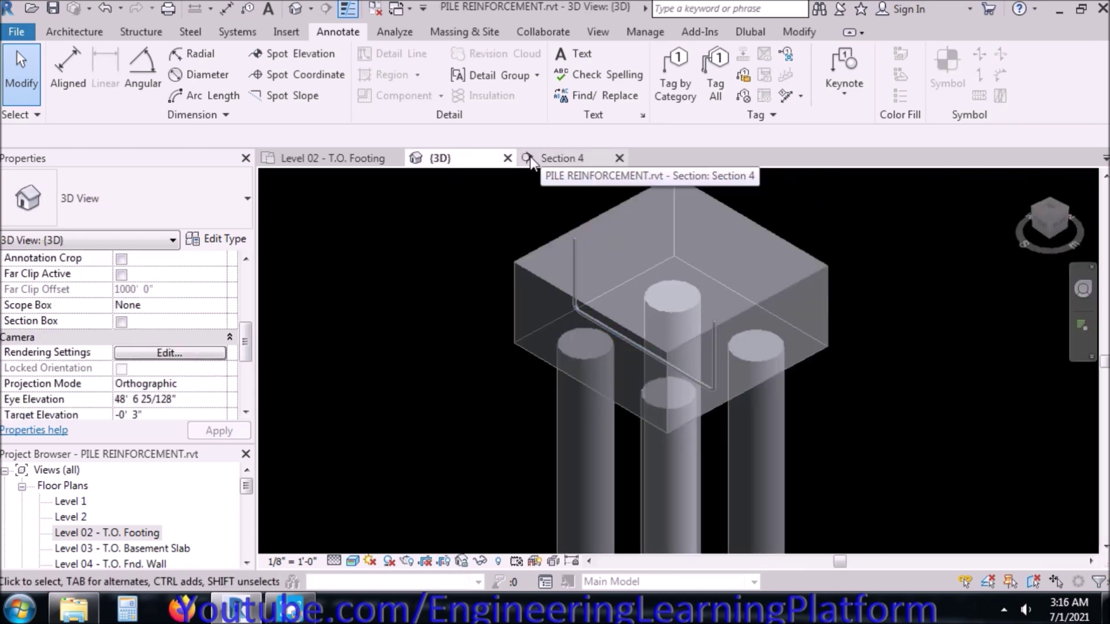
click(350, 158)
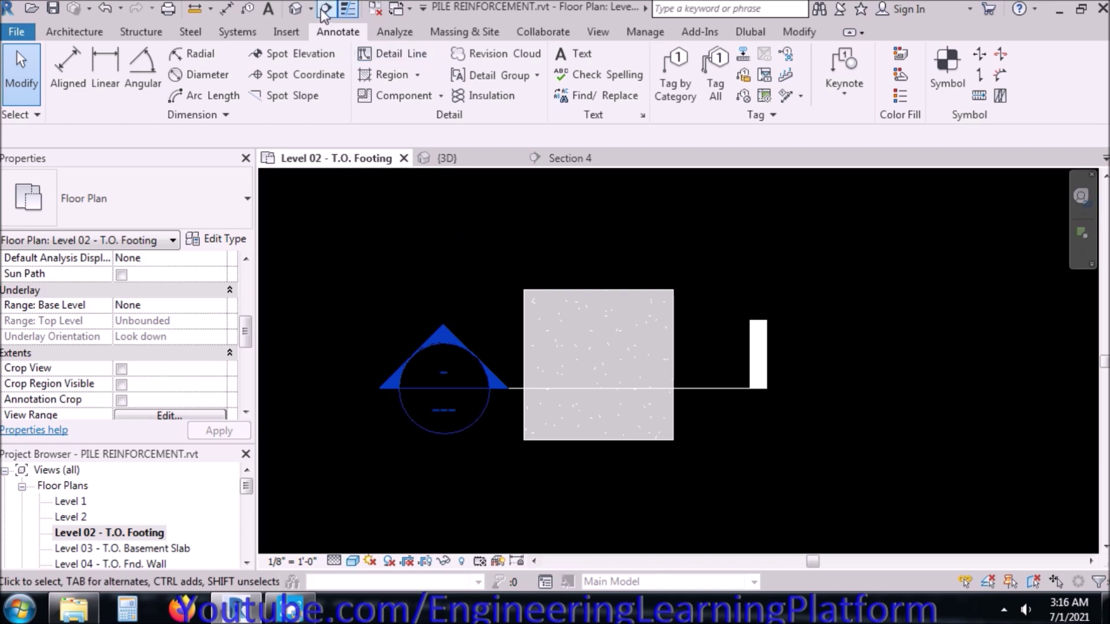
Draw a vertical section line across the pile cap and open the new Section 5 view
click(326, 8)
click(572, 496)
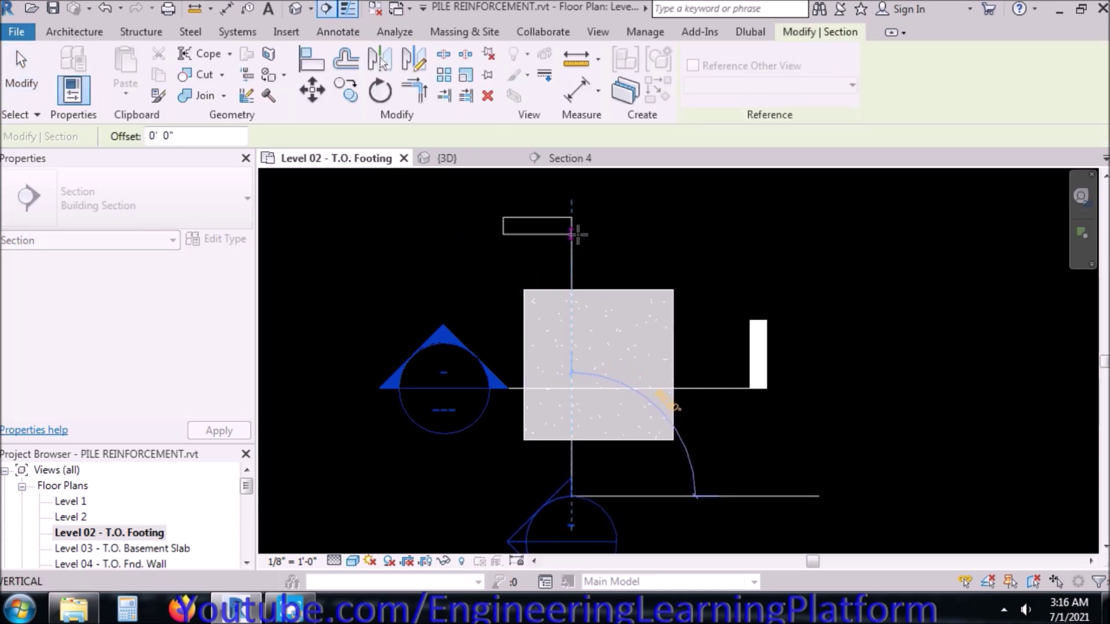
click(577, 234)
key(Escape)
double_click(571, 520)
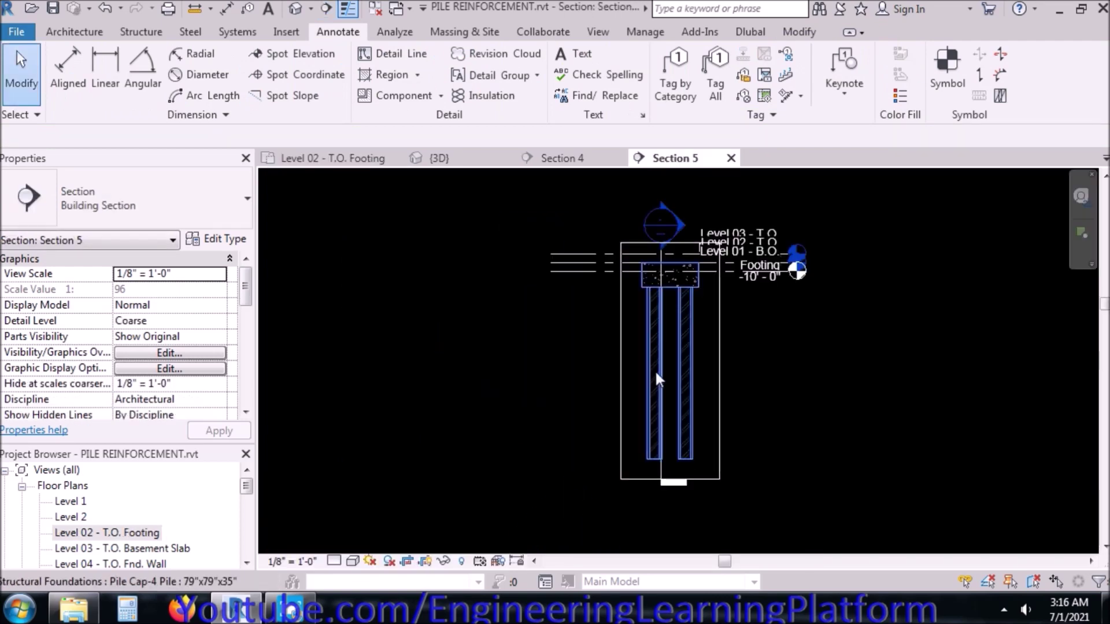
Zoom into Section 5 and select the U-shaped rebar
scroll(670, 275, up, 5)
scroll(670, 272, up, 4)
mouse_move(437, 343)
mouse_down()
mouse_move(630, 394)
mouse_move(625, 370)
mouse_up()
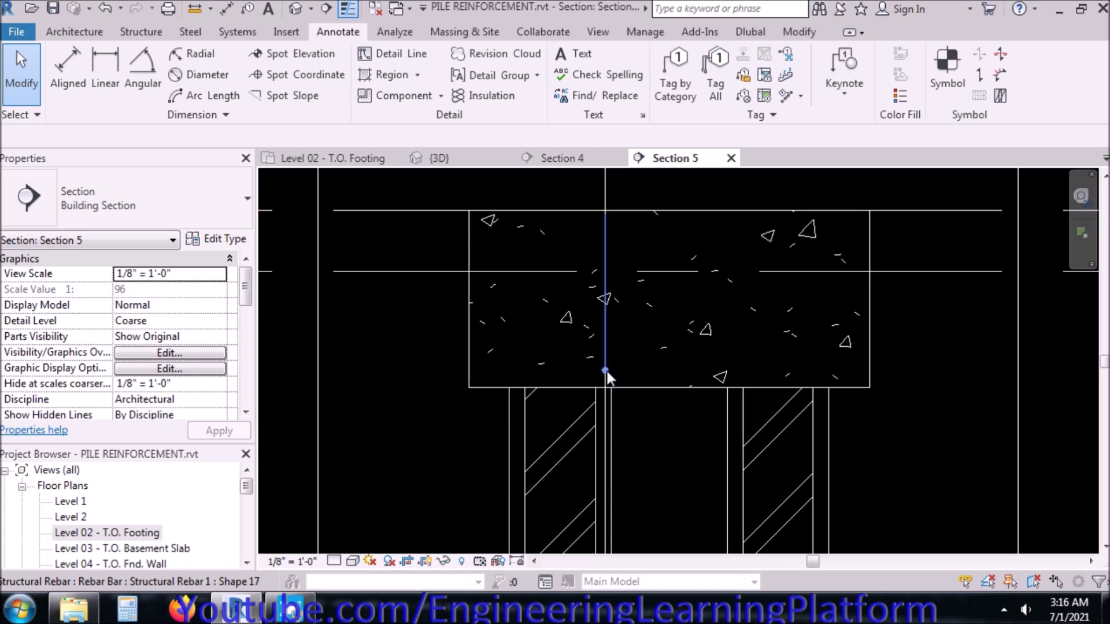
click(606, 369)
key(Escape)
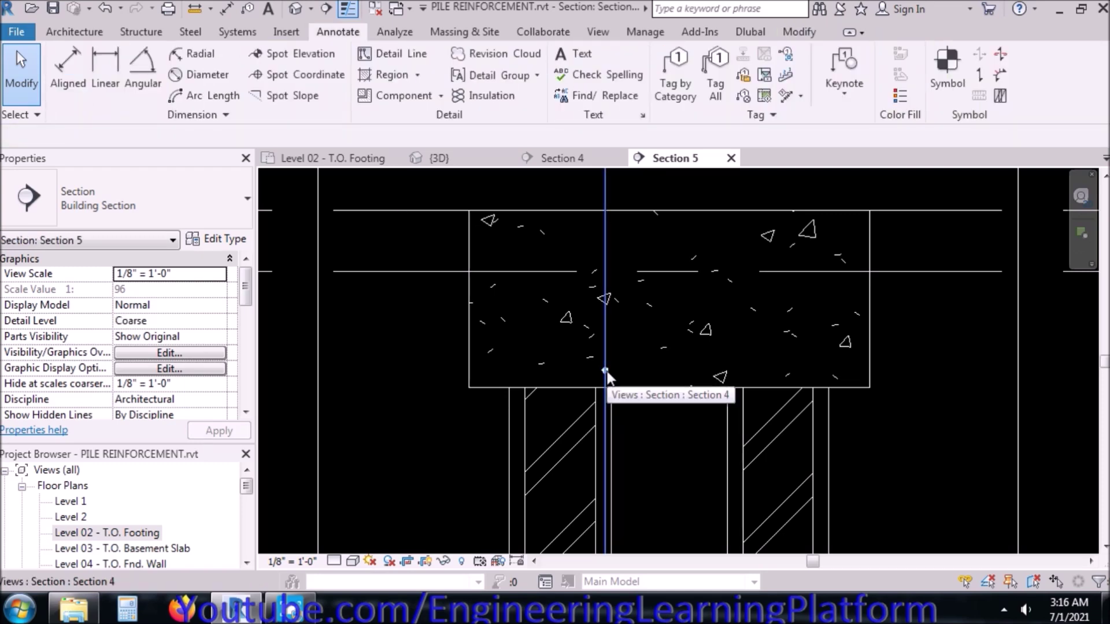
click(608, 370)
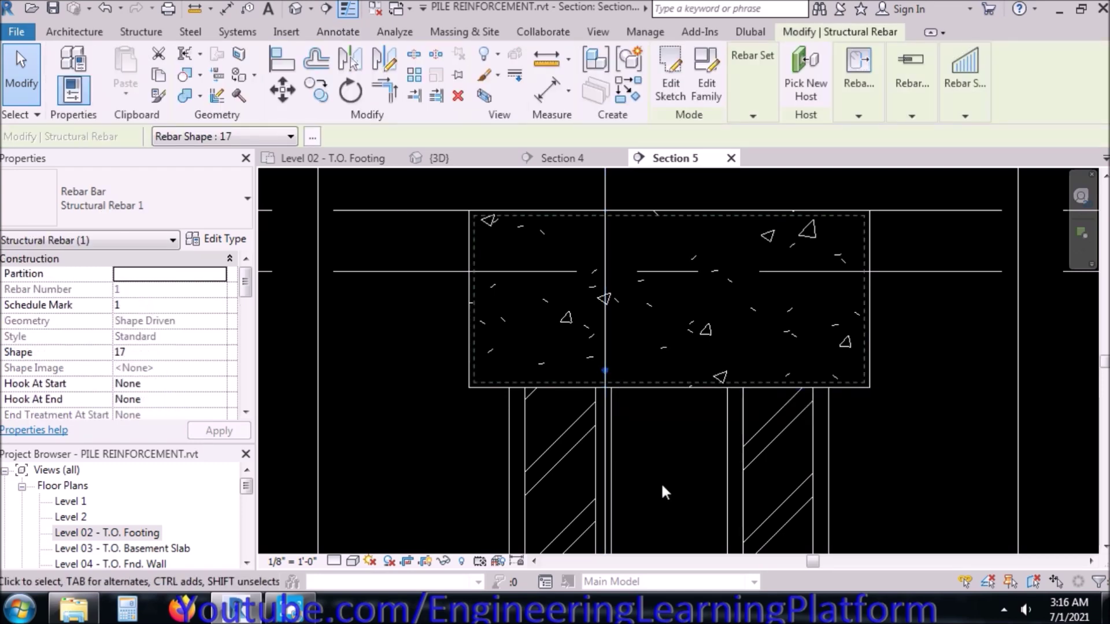
Move the rebar from the pile top to the pile cap's corner
click(284, 92)
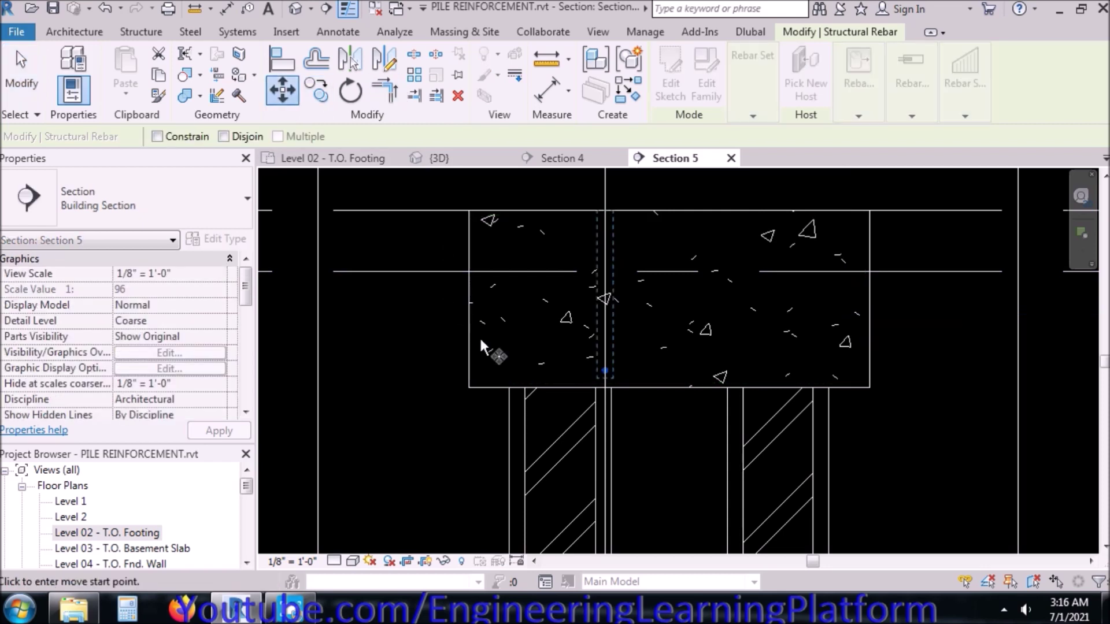
click(606, 387)
click(473, 383)
key(Escape)
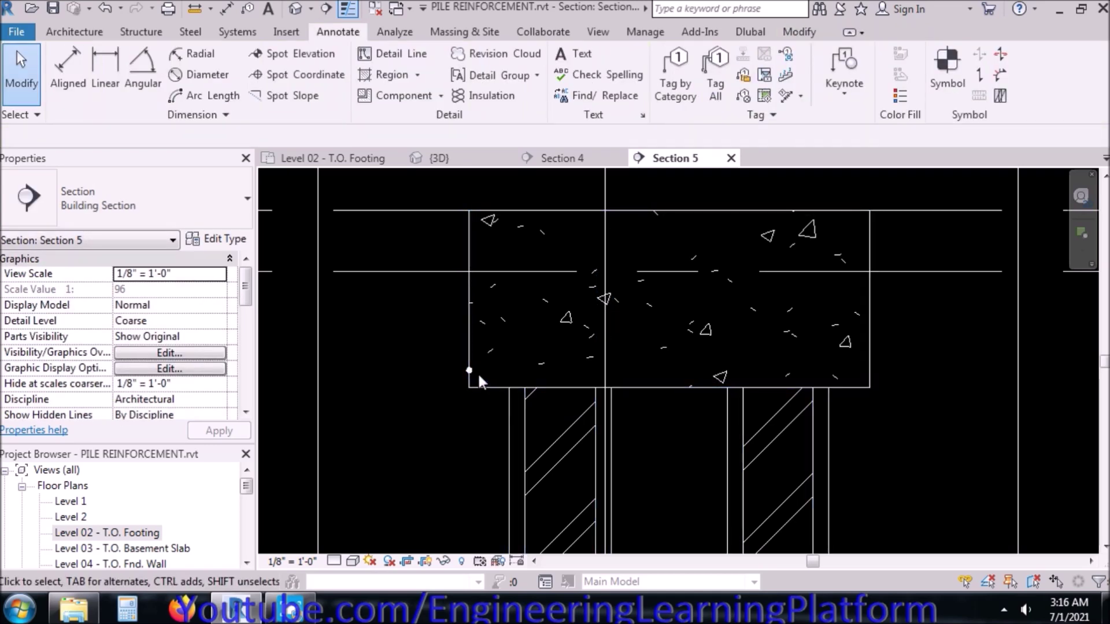
Shift the bar 3" inward from the pile cap's left edge
click(472, 369)
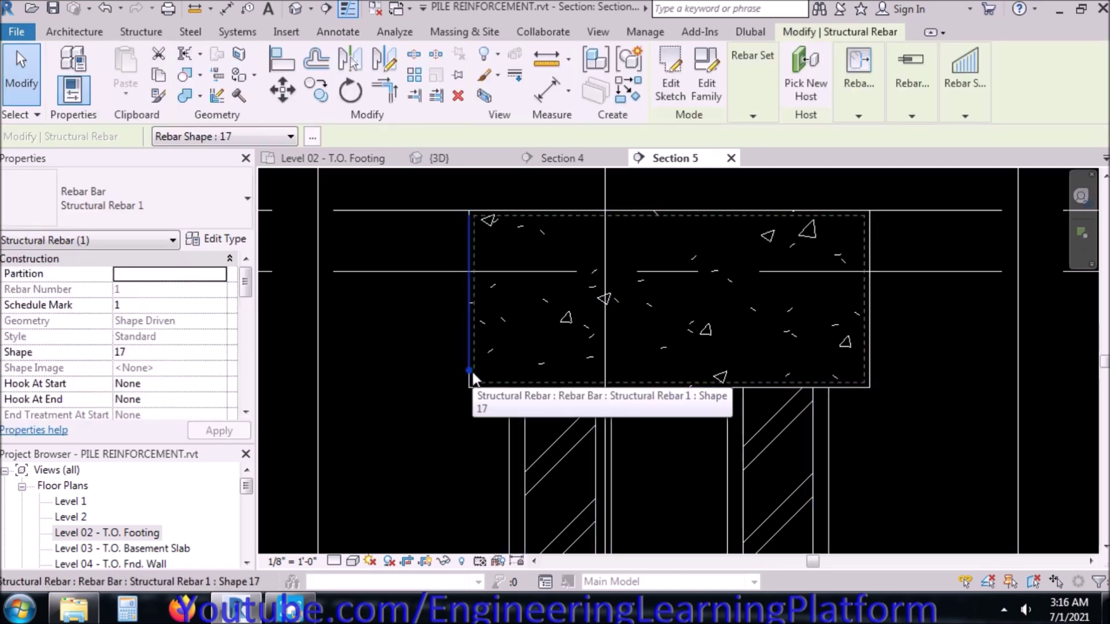
click(277, 92)
click(410, 450)
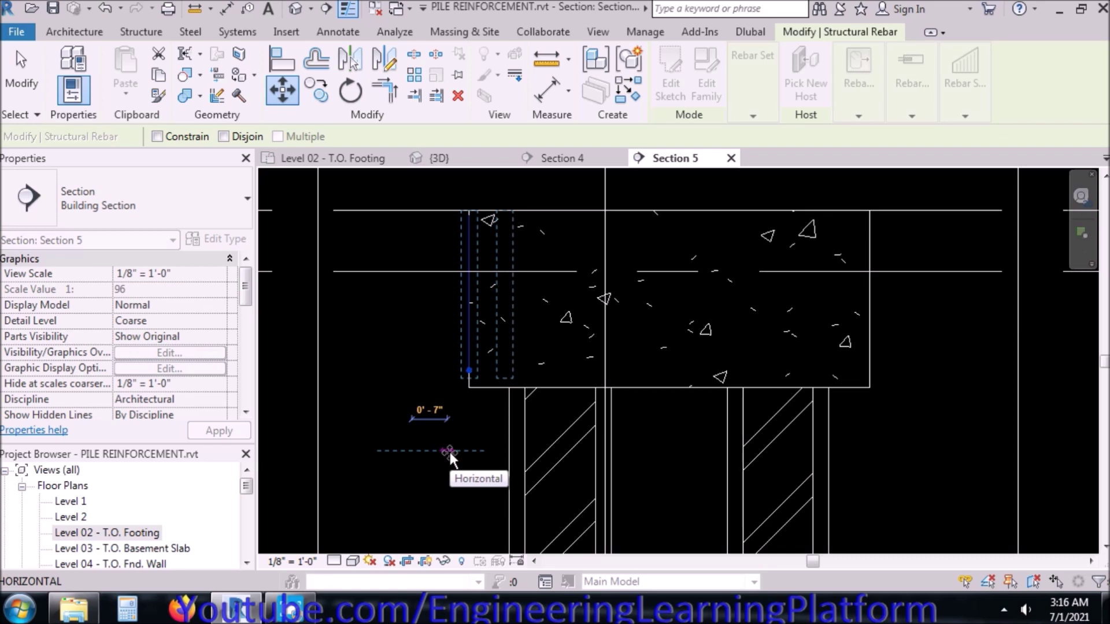
text(3")
key(Return)
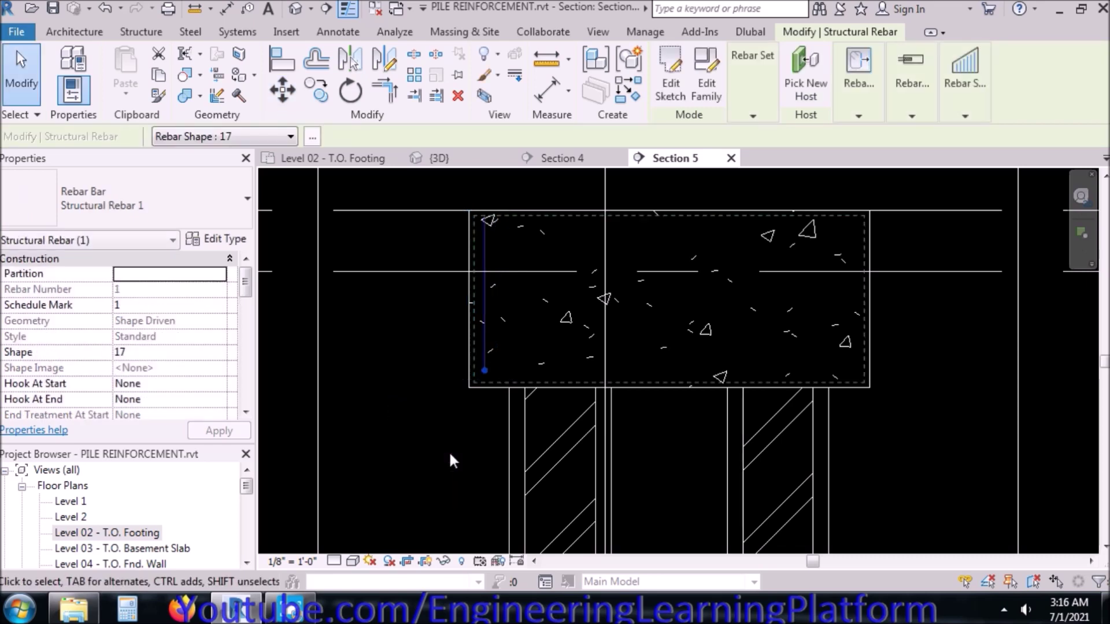
key(Escape)
Reselect the moved bar and switch to the {3D} view
click(486, 357)
click(497, 402)
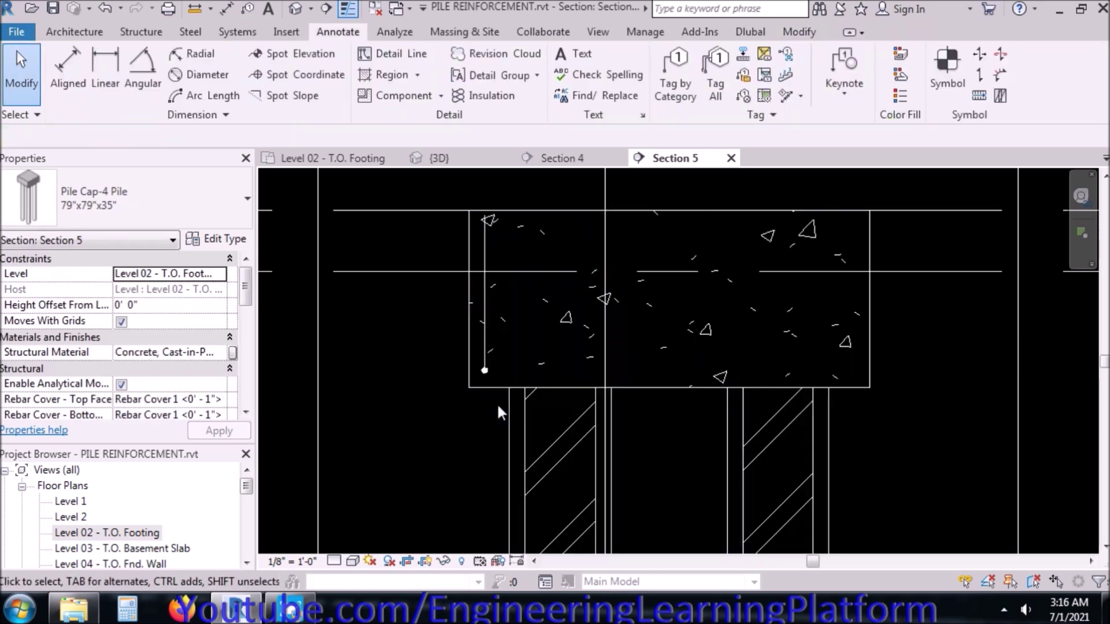
click(484, 372)
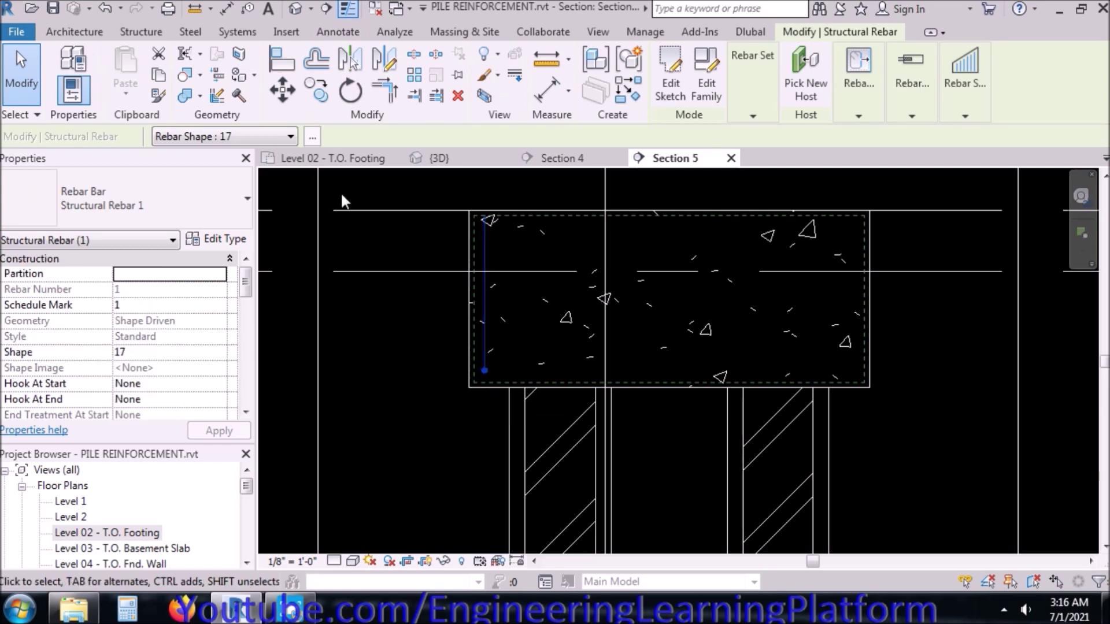
click(453, 156)
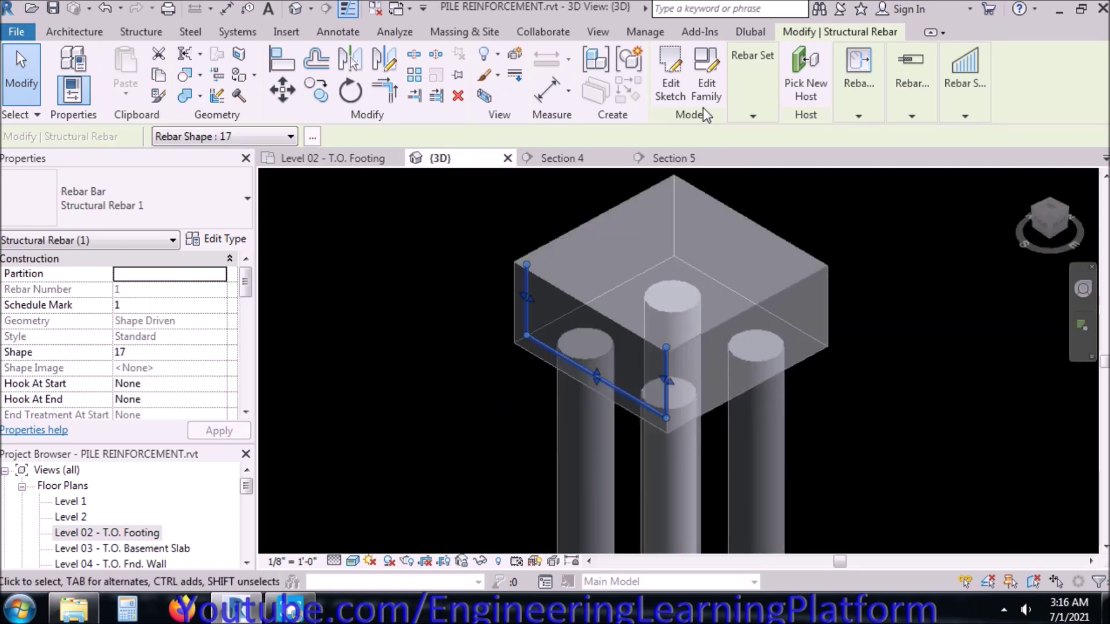
Make the bar a Number with Spacing set at 6" spacing, trying quantities 30, 20, then 15
key(Escape)
click(632, 397)
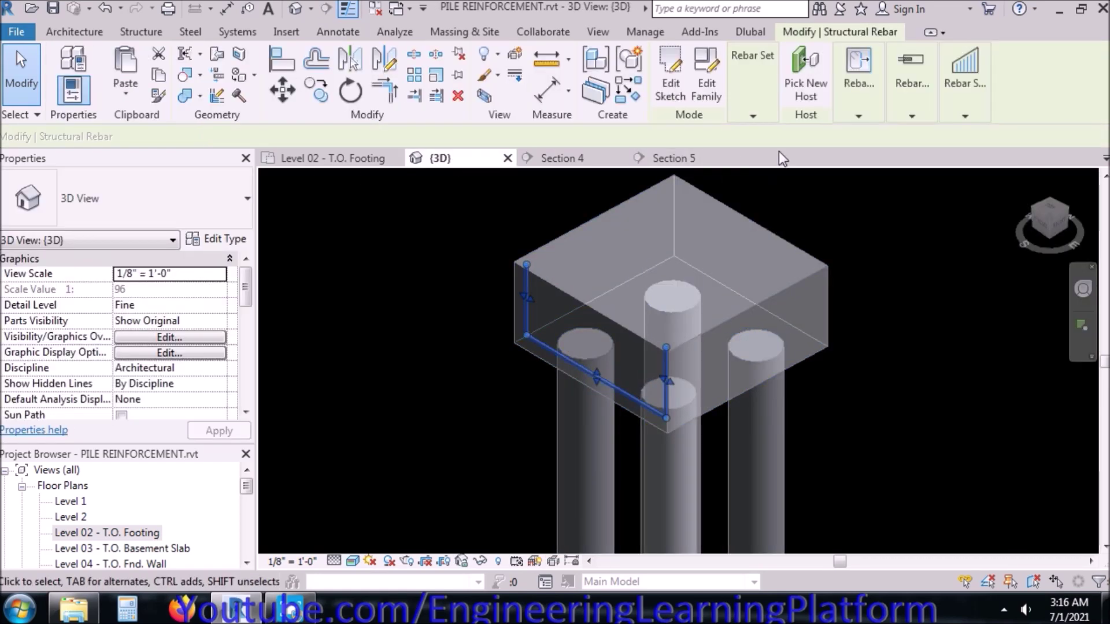
click(740, 101)
click(796, 136)
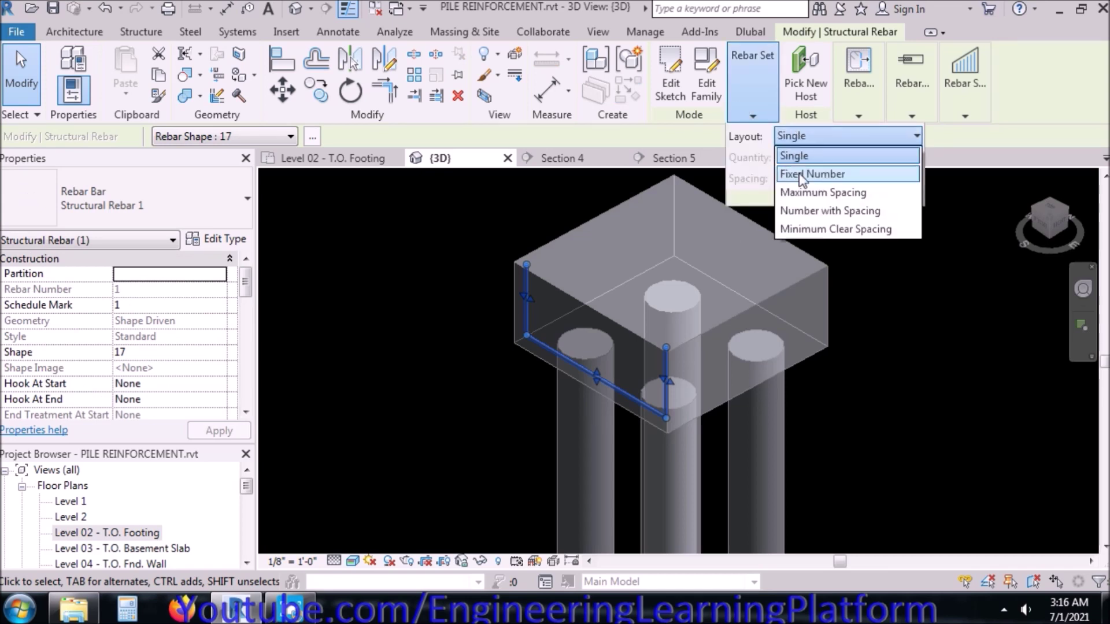
click(810, 210)
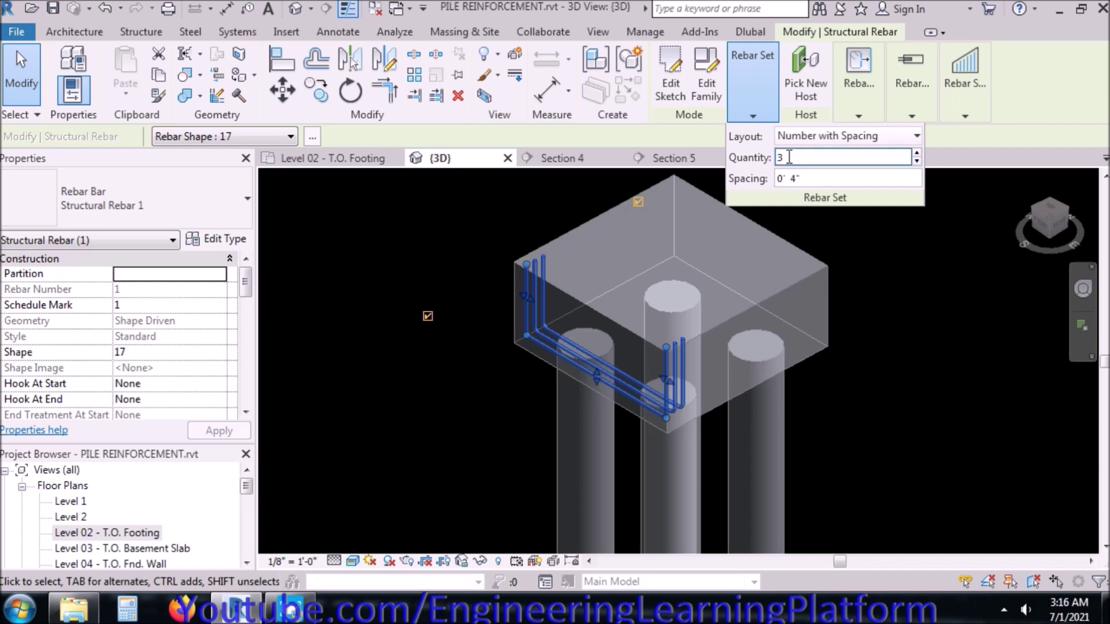
click(800, 178)
text(0.5)
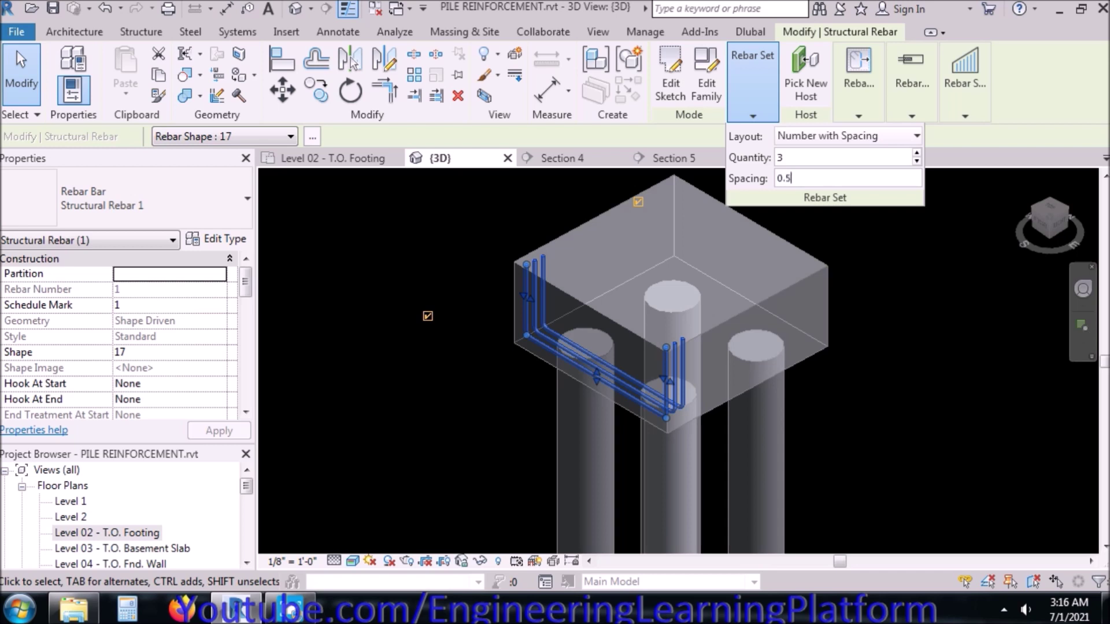
click(812, 157)
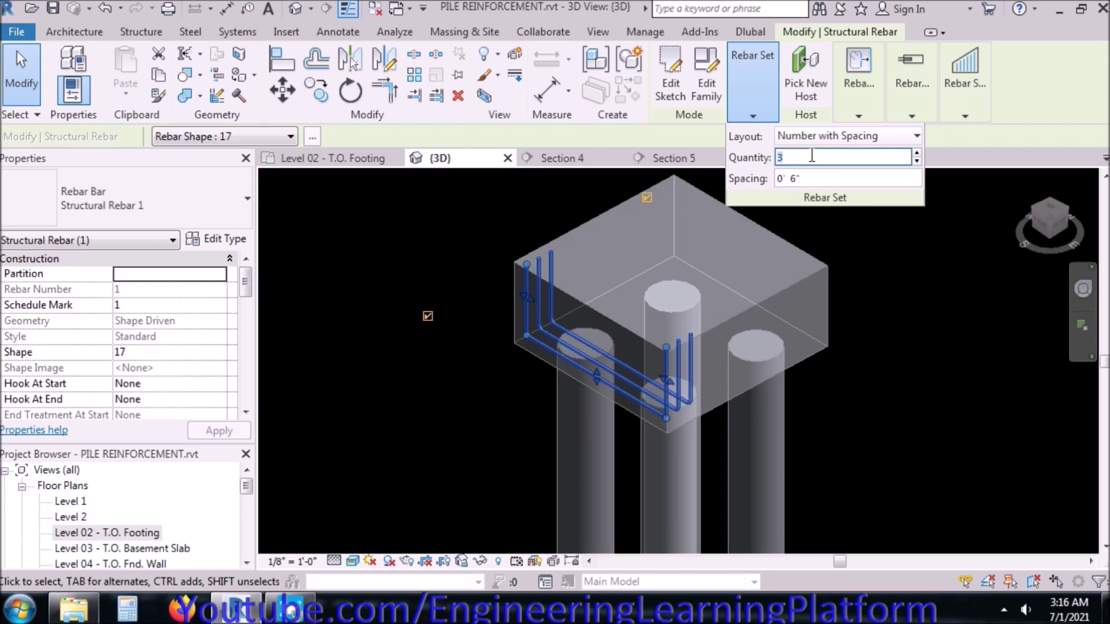
key(Return)
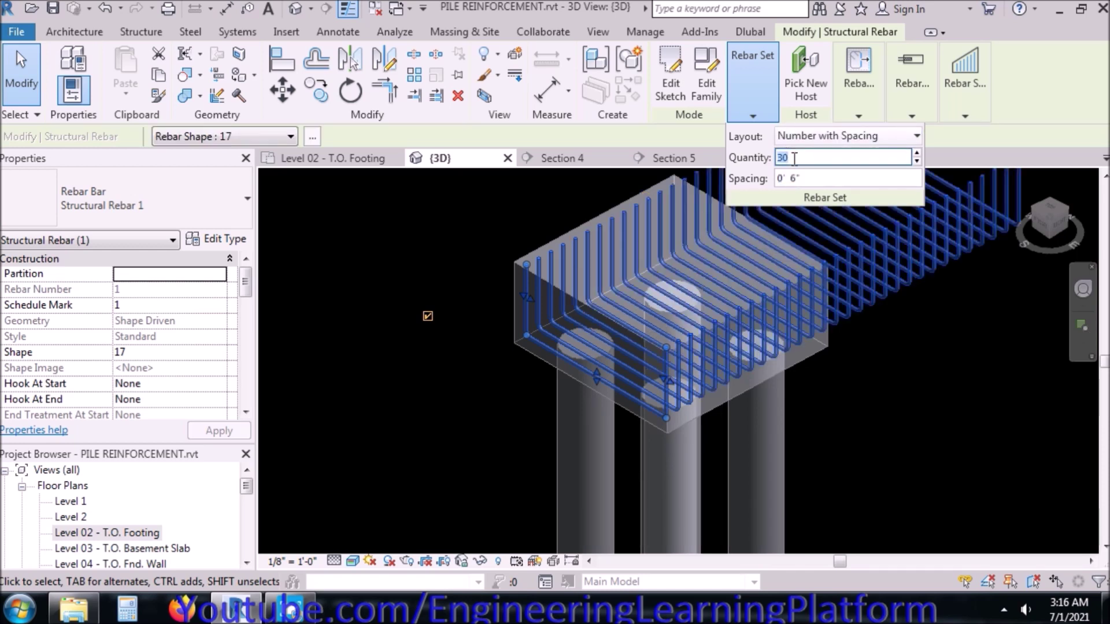
text(20)
key(Return)
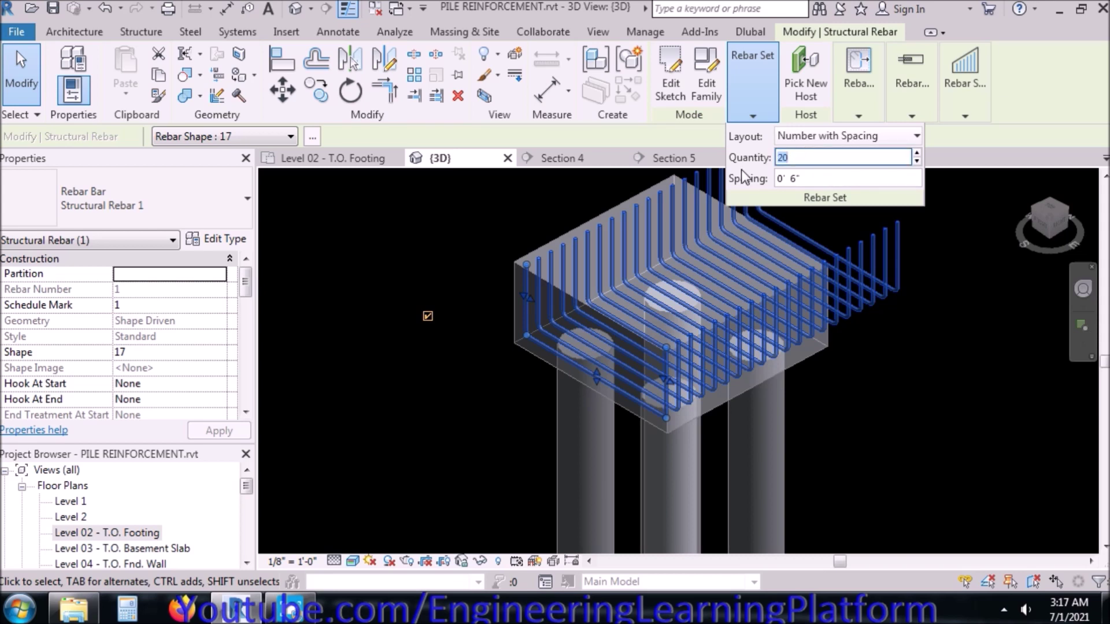
text(15)
key(Return)
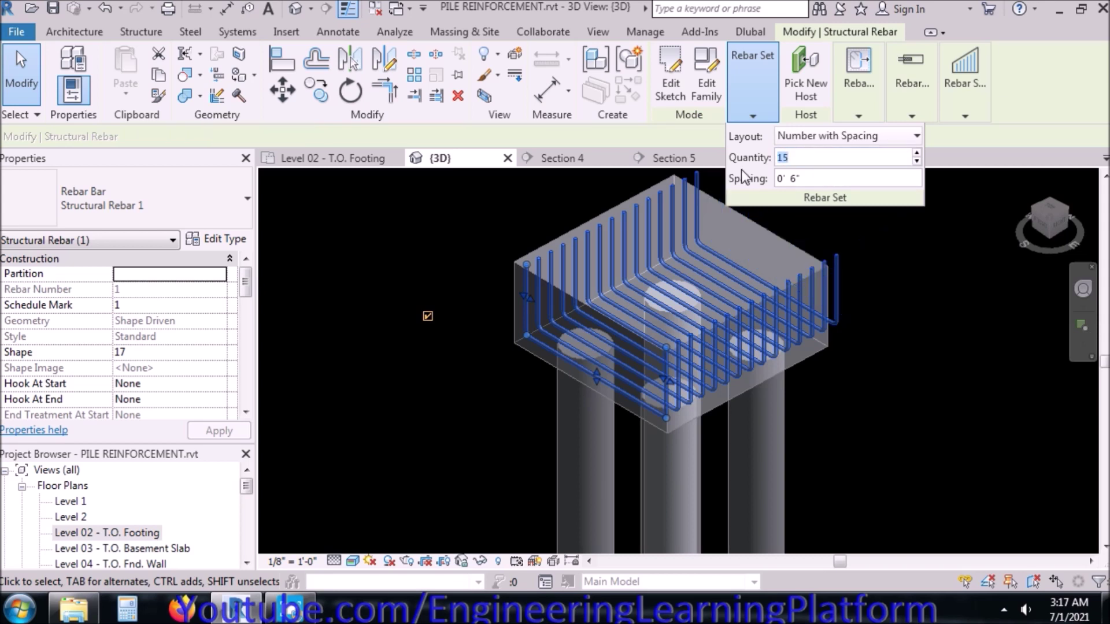
Reduce the rebar set to 13 bars and orbit to check the reinforcement
mouse_move(882, 396)
shift+middle_down()
mouse_move(838, 451)
mouse_move(788, 454)
mouse_move(844, 466)
shift+middle_up()
click(750, 114)
click(782, 156)
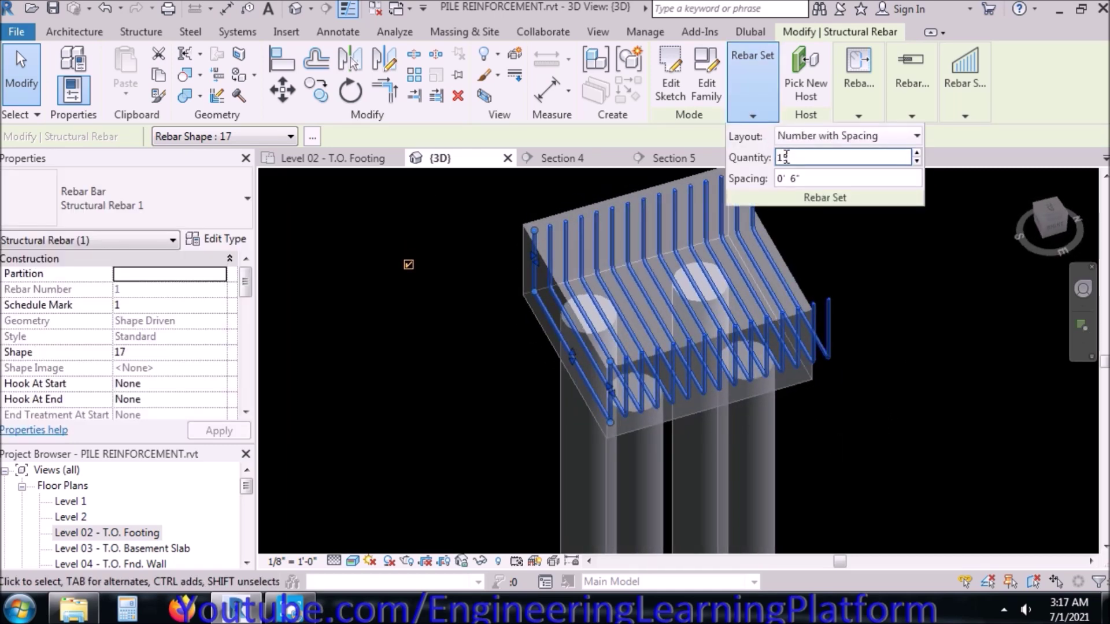
text(13)
key(Return)
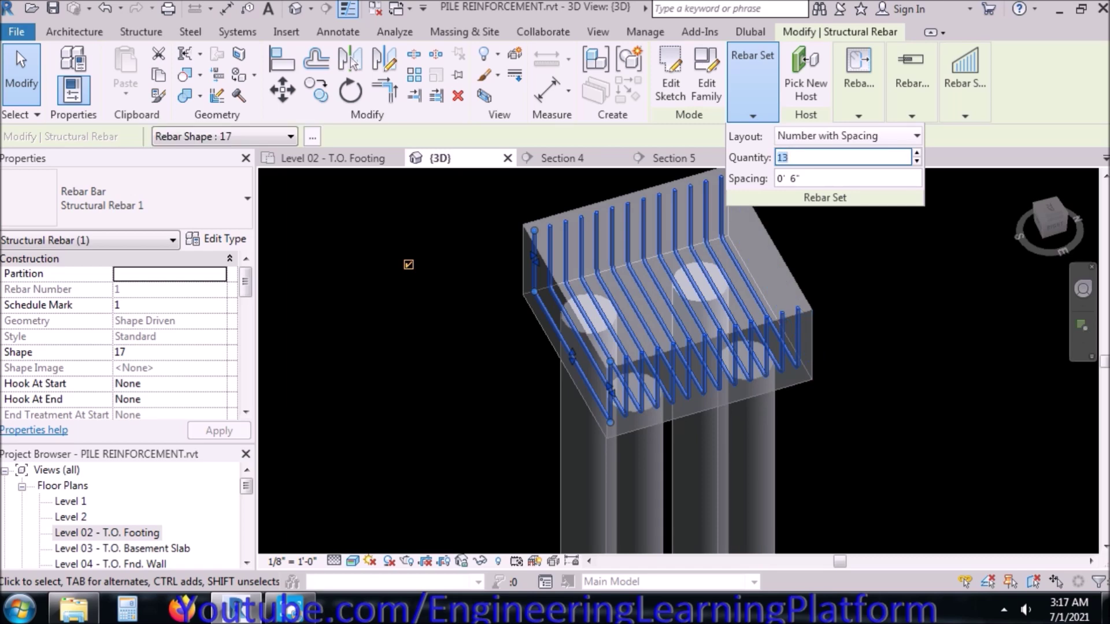
click(872, 331)
mouse_move(895, 414)
shift+middle_down()
mouse_move(681, 352)
mouse_move(701, 421)
shift+middle_up()
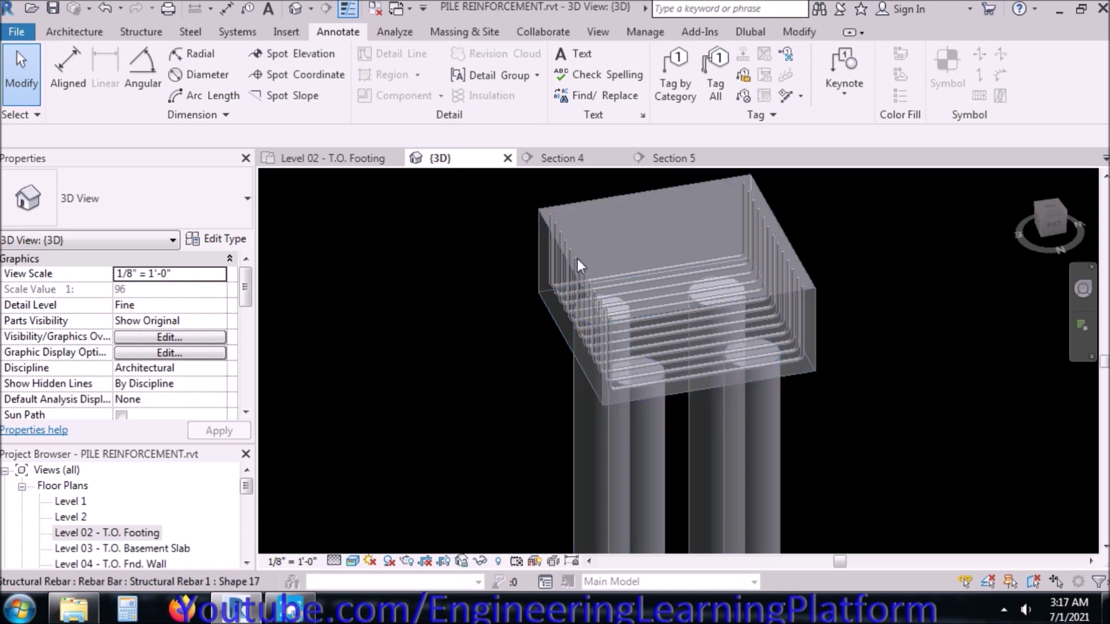
Go through Section 4 to the Level 02 - T.O. Footing floor plan
click(560, 162)
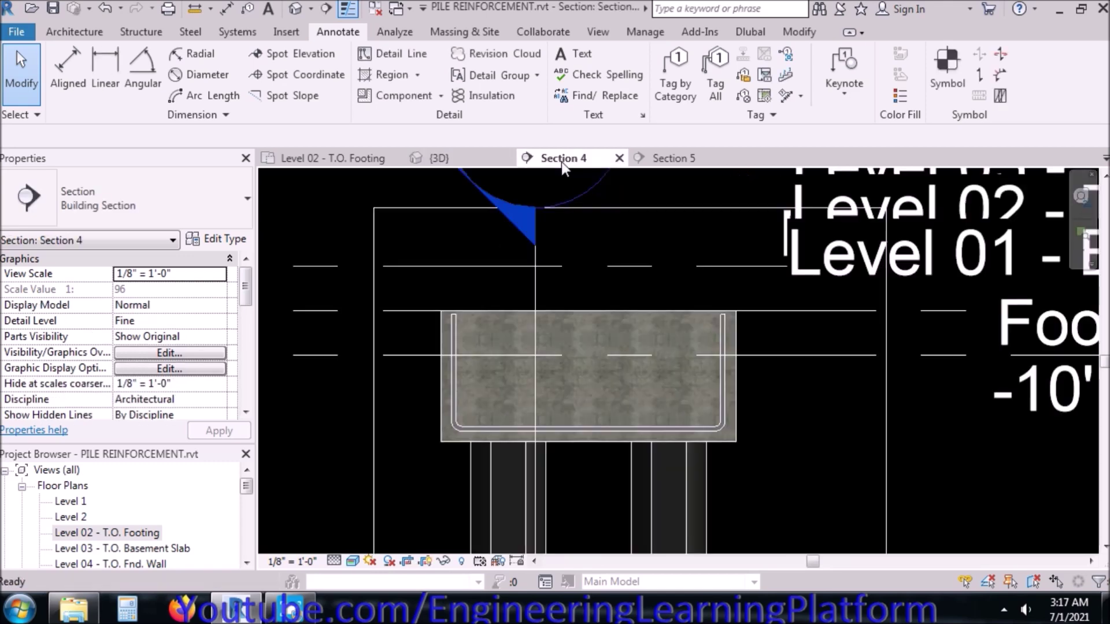
click(336, 165)
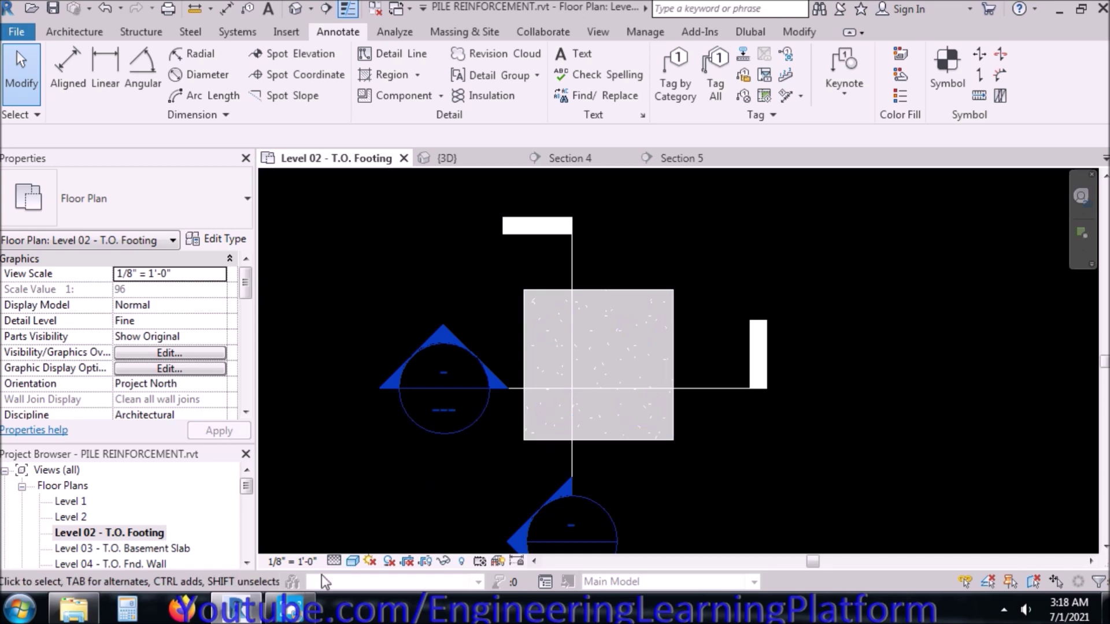
Switch the plan's visual style to Wireframe to reveal the rebar
click(352, 562)
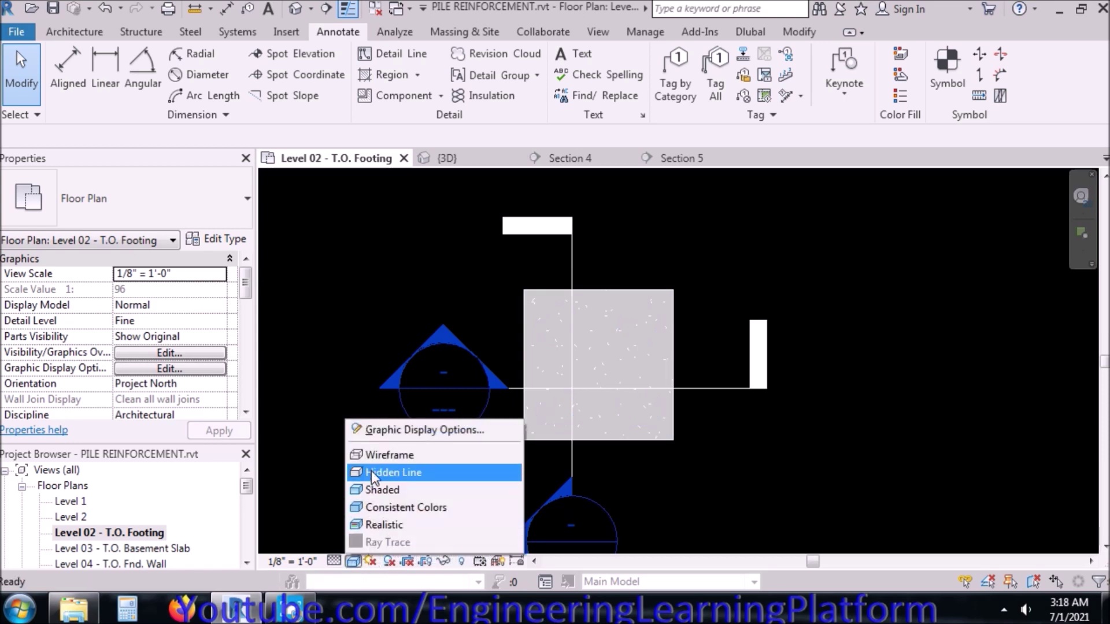
click(373, 455)
scroll(589, 415, up, 1)
scroll(599, 422, up, 2)
Rotate a copy of the rebar set 90° so the bars form a two-way grid
click(600, 427)
scroll(480, 509, down, 1)
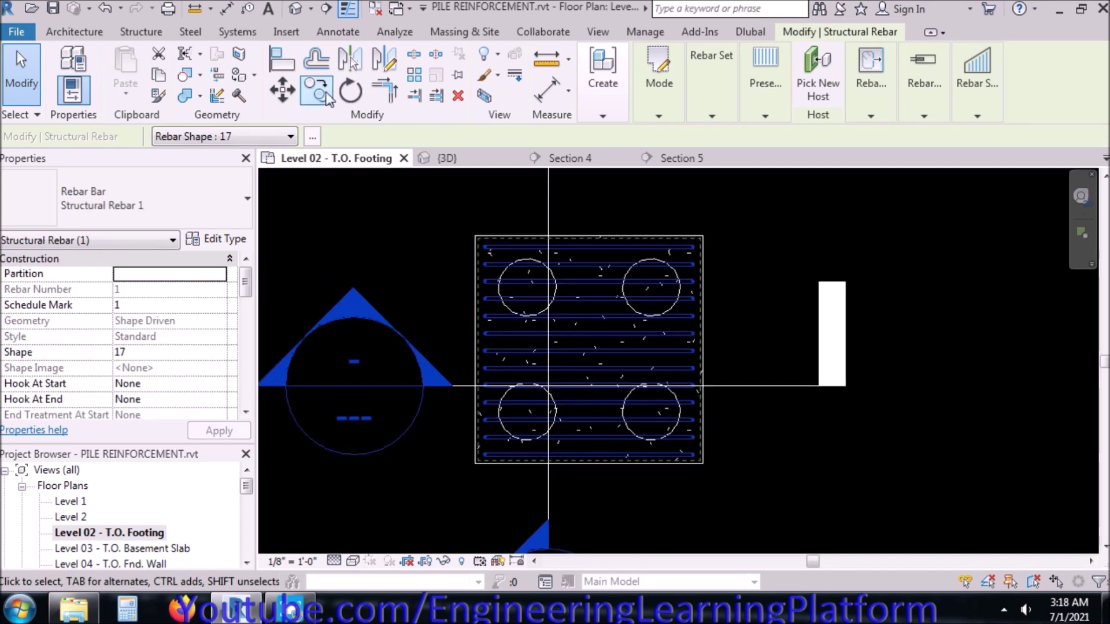
click(350, 91)
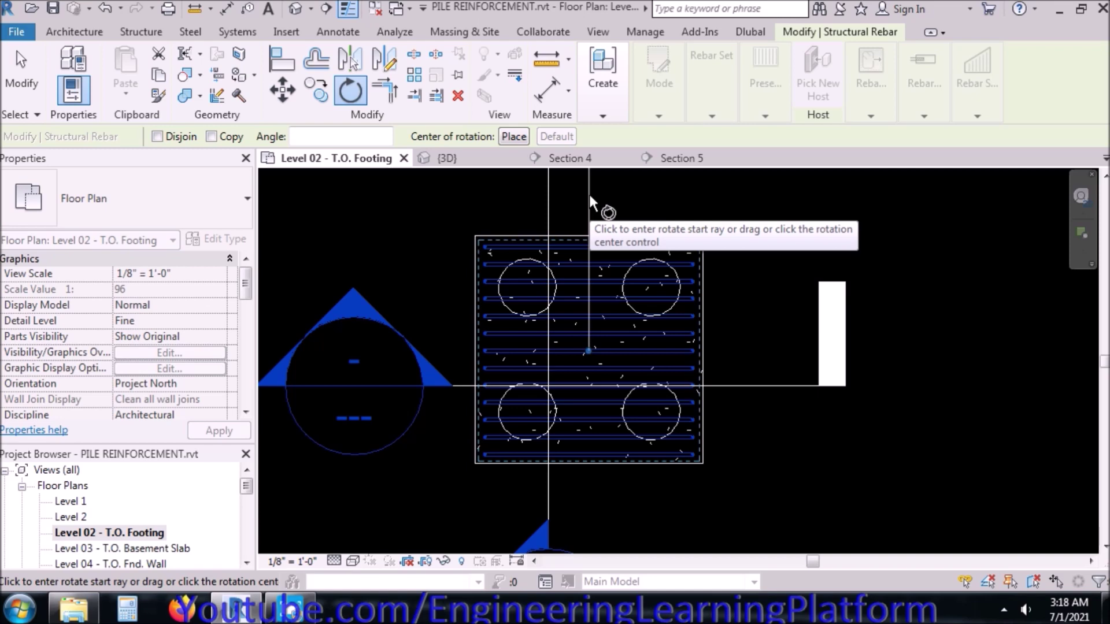
click(212, 136)
click(298, 137)
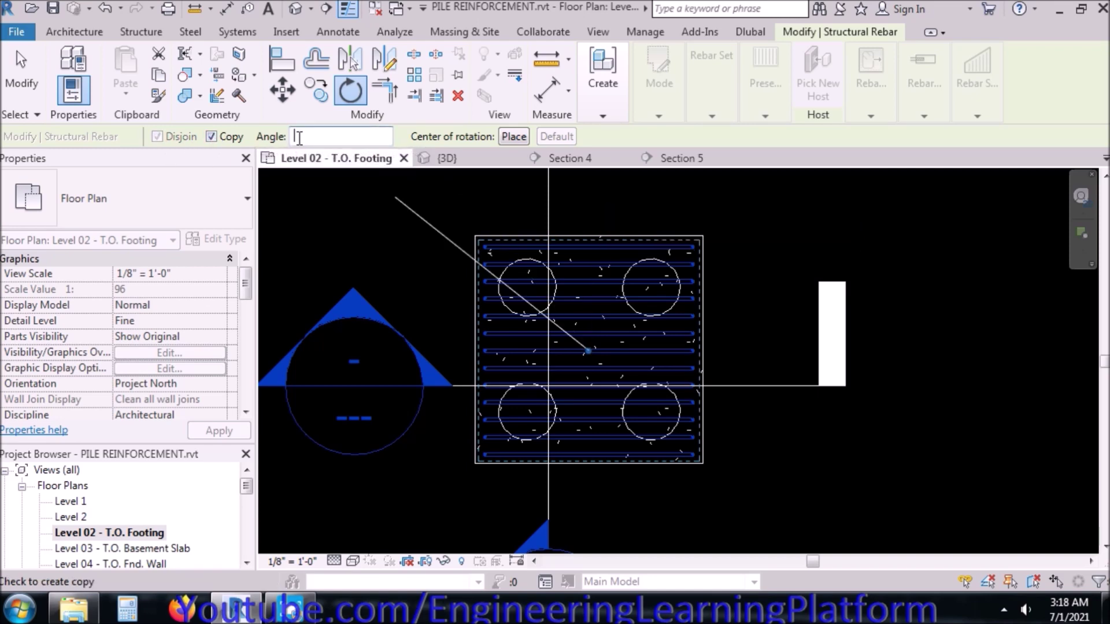
text(90)
key(Return)
click(332, 197)
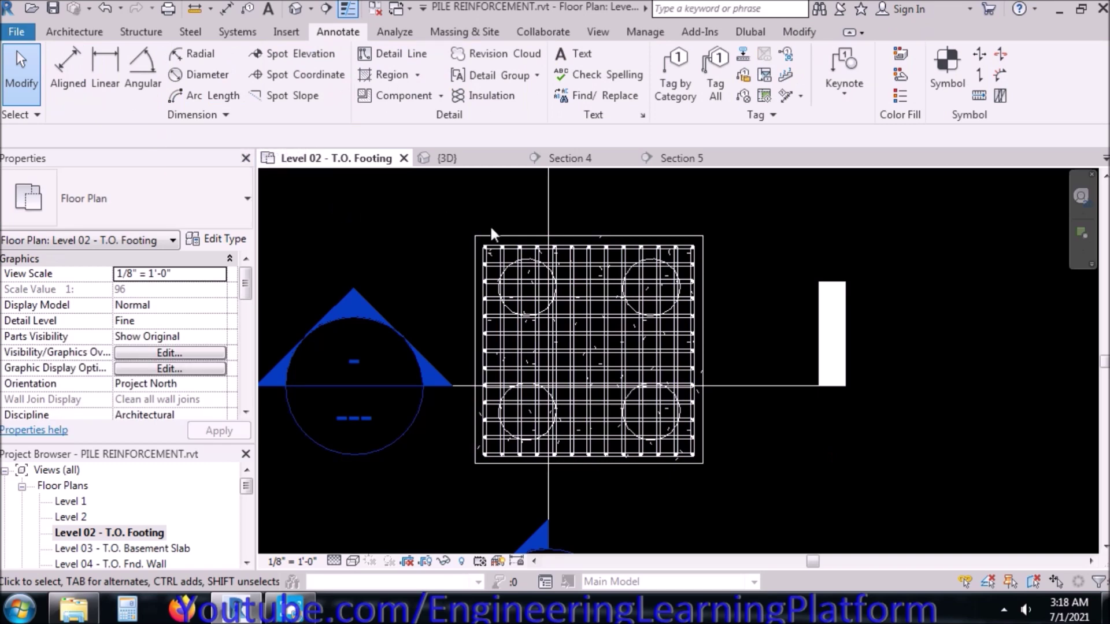
click(601, 158)
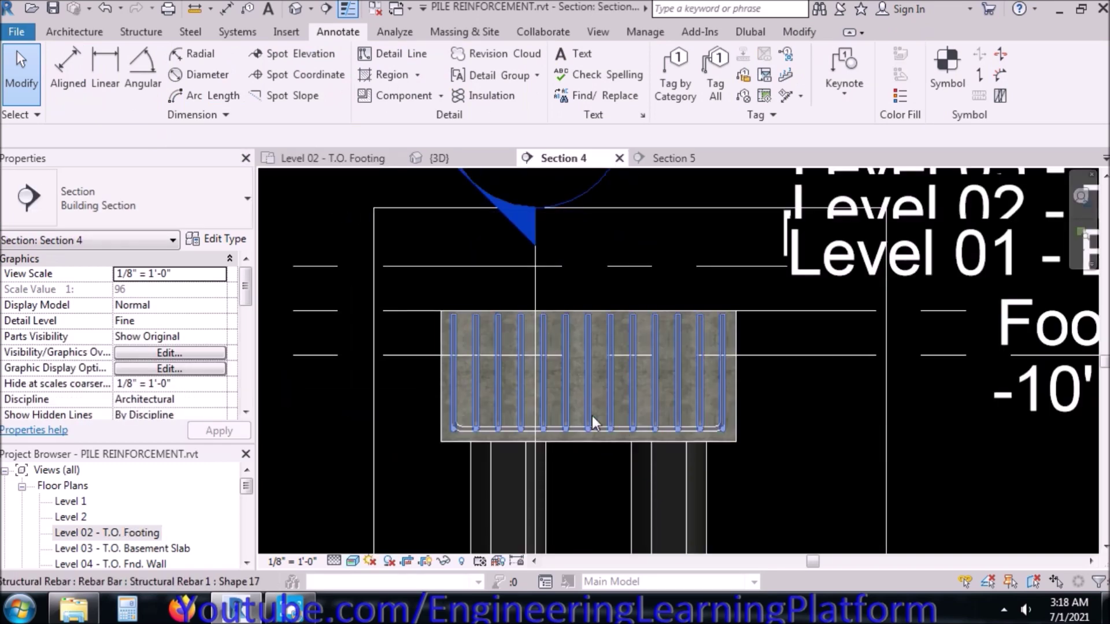
Move the rebar set in Section 4 to its new height using MV
scroll(598, 427, up, 3)
click(599, 425)
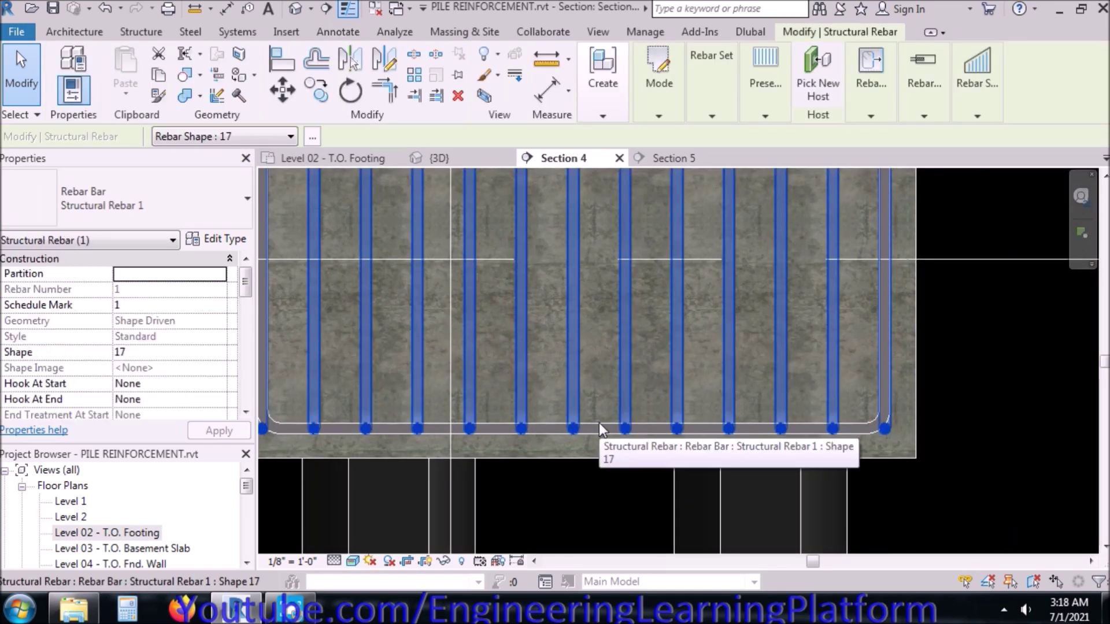
key(m)
key(v)
scroll(466, 444, down, 3)
scroll(456, 441, up, 5)
scroll(473, 419, up, 2)
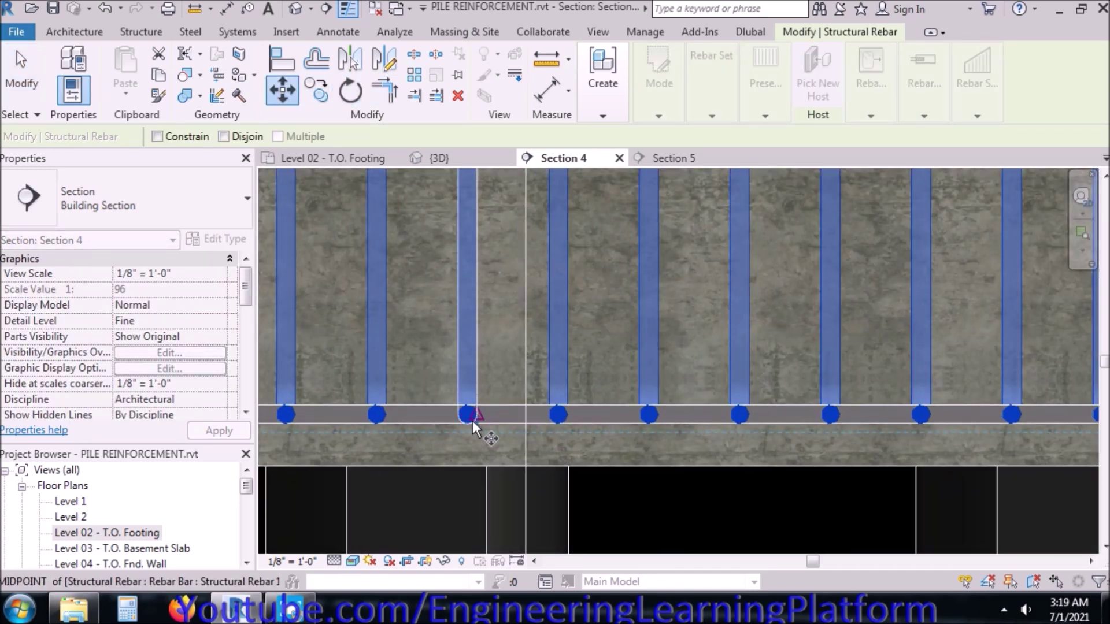
click(468, 425)
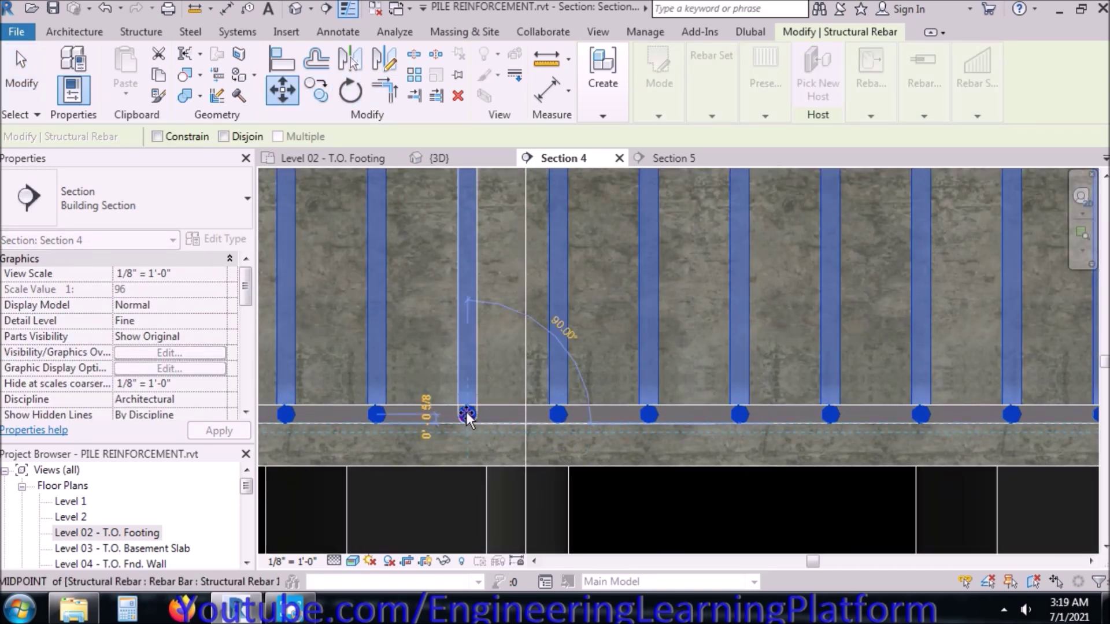
click(483, 442)
key(Escape)
scroll(479, 437, down, 3)
scroll(477, 431, down, 1)
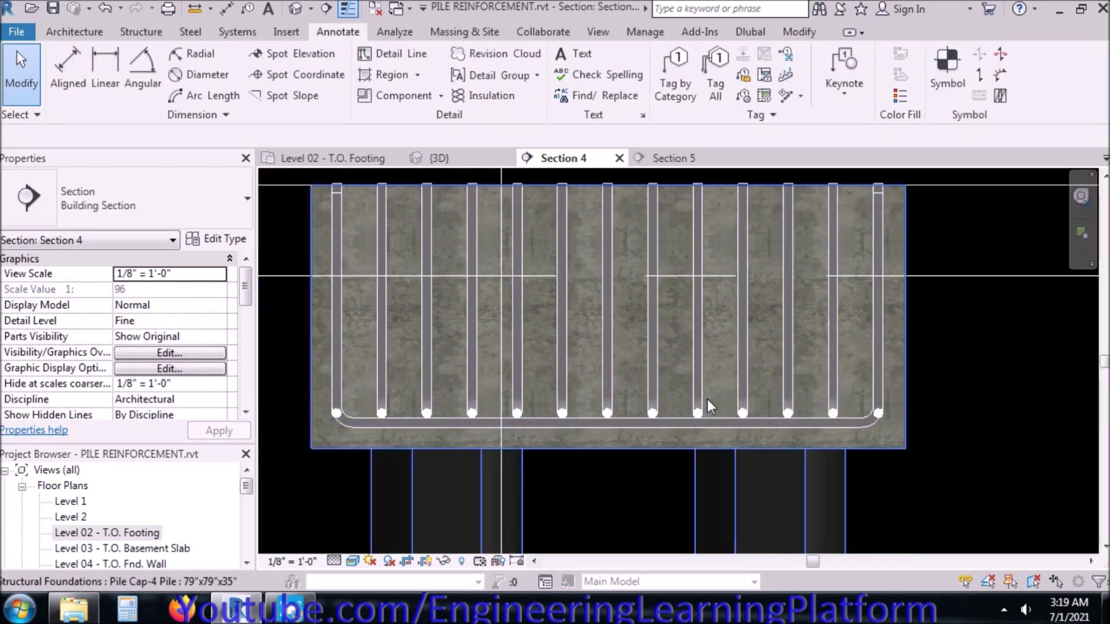
Reduce the set by one bar and shift it left twice to centre it in the U-bar
click(827, 397)
mouse_move(711, 82)
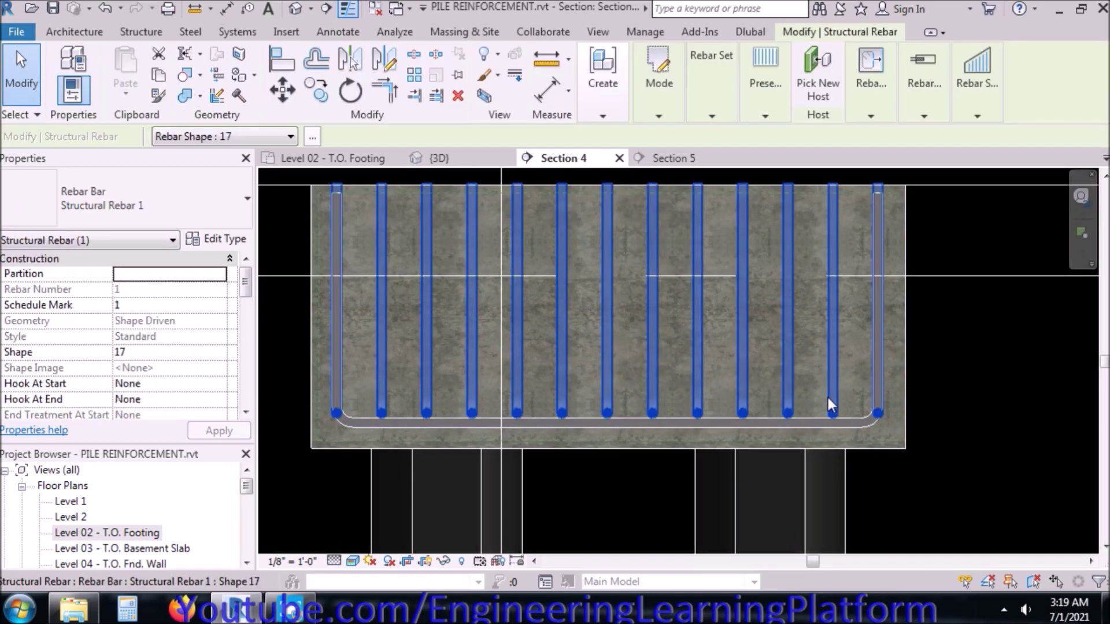
double_click(759, 161)
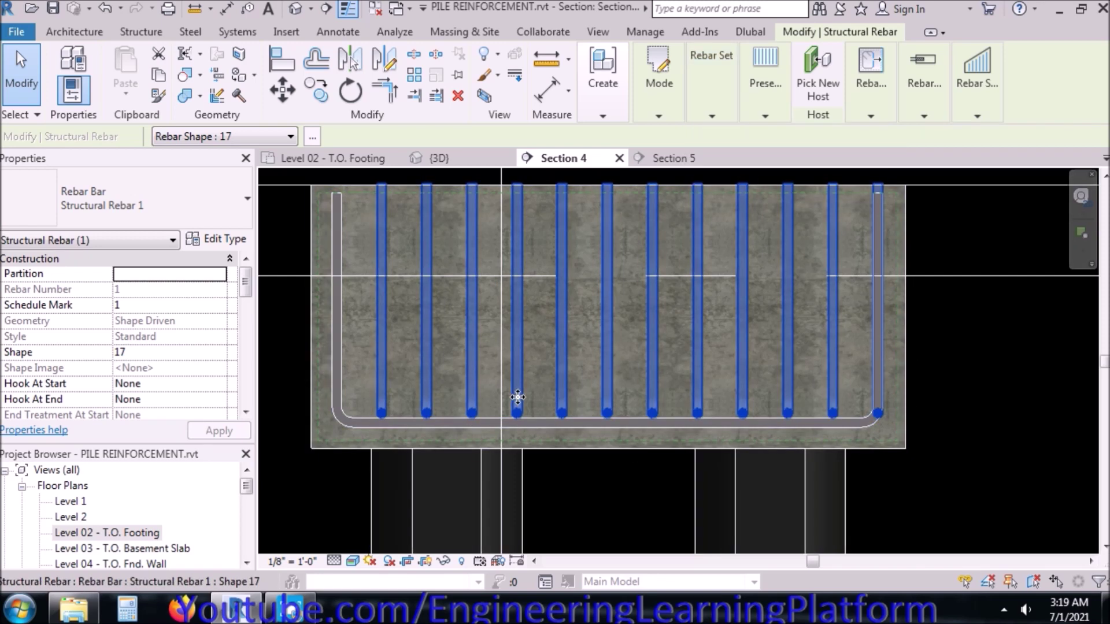
click(282, 90)
click(988, 388)
click(977, 397)
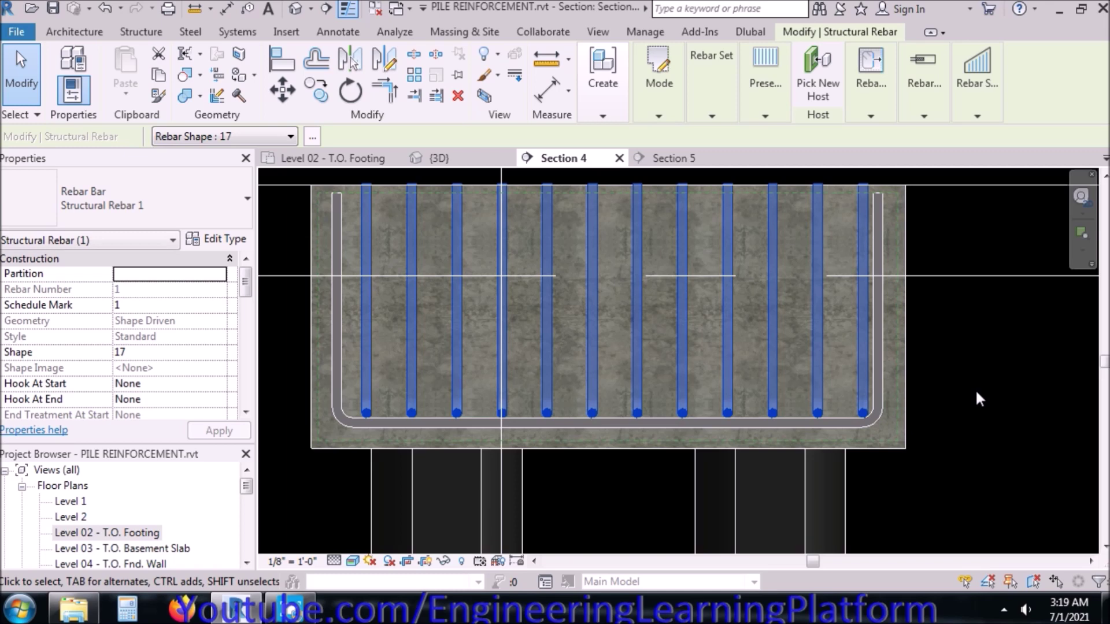
click(282, 89)
click(1023, 408)
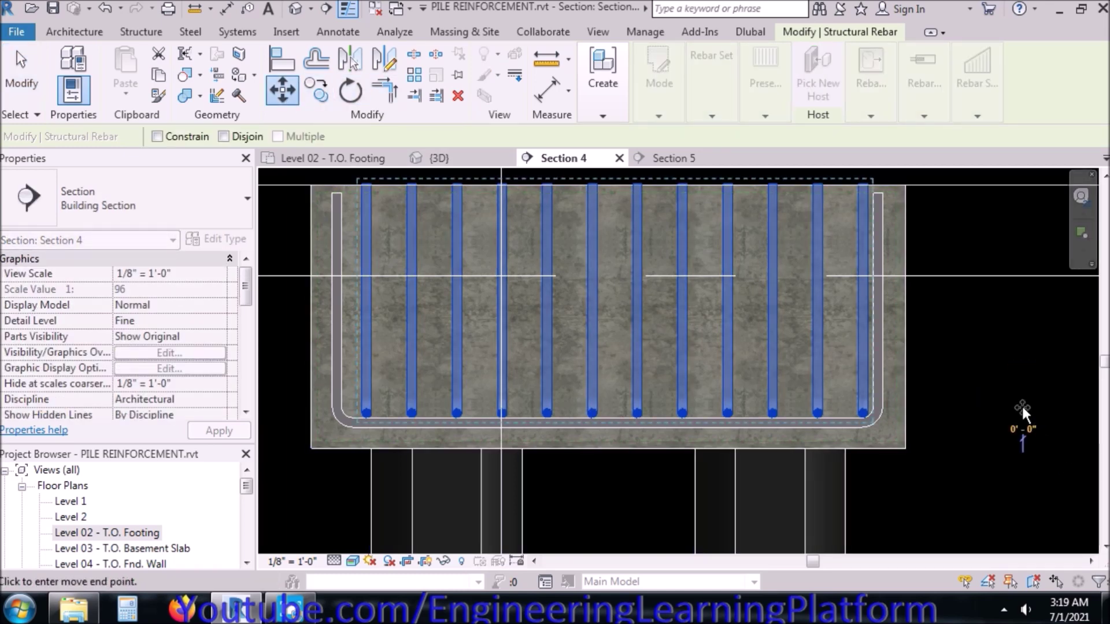
click(1017, 404)
key(Escape)
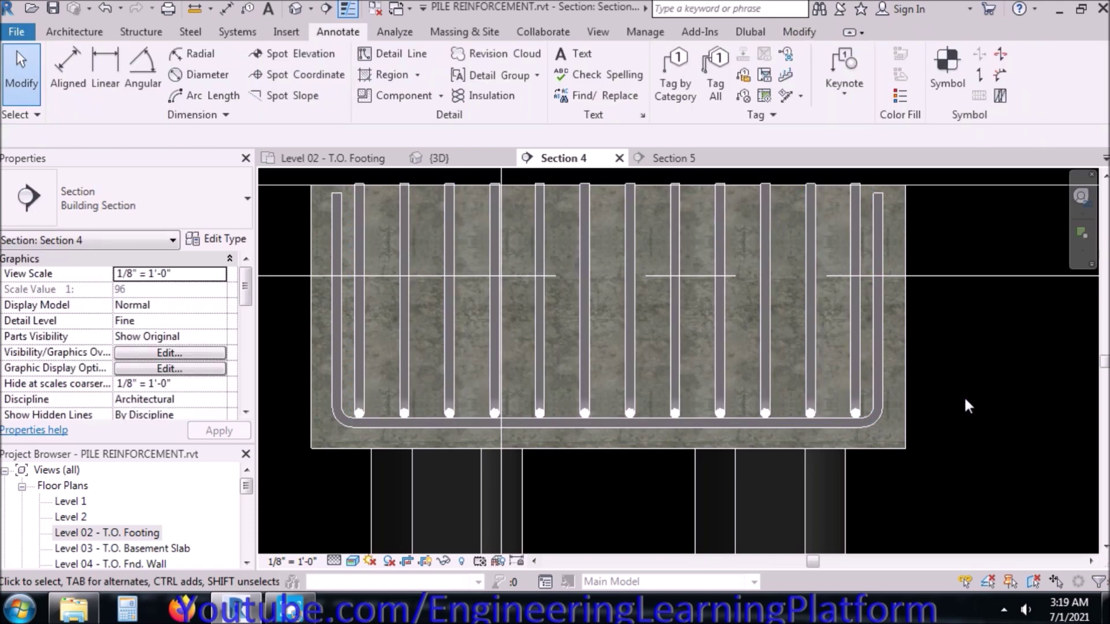
Inspect the rebar in 3D, then select the rebar set in Section 5
click(460, 159)
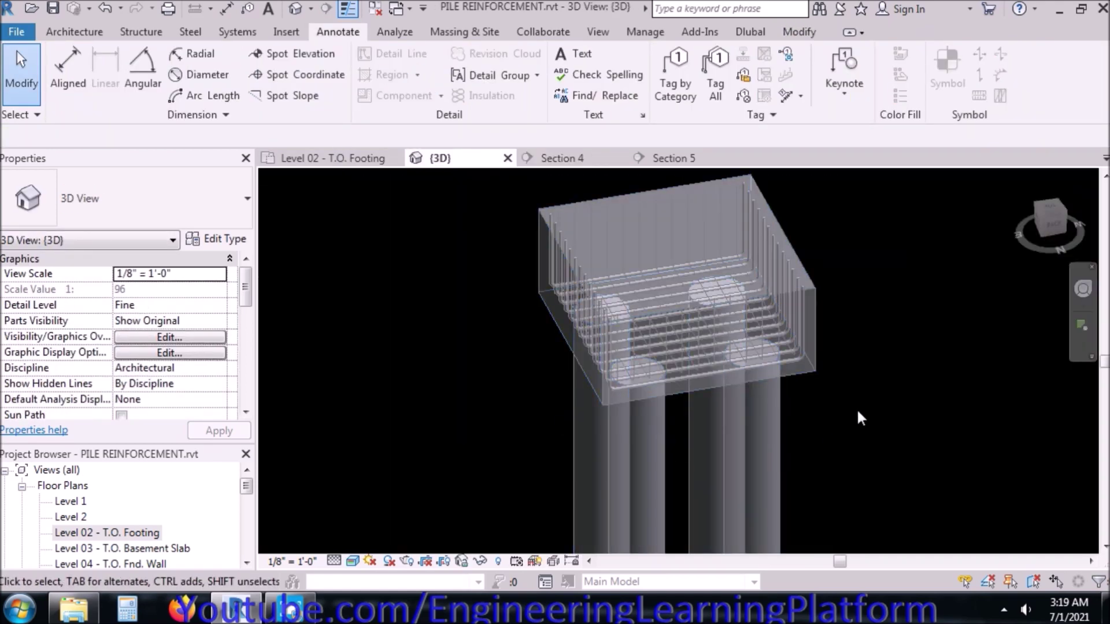
shift+middle_drag(843, 377, 818, 366)
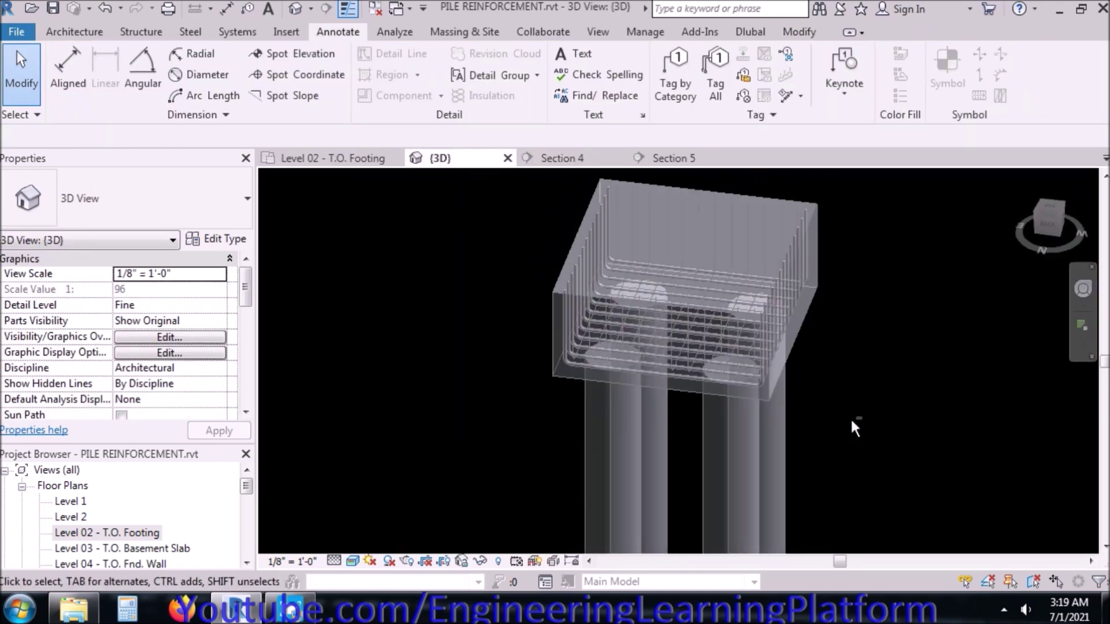
shift+middle_drag(817, 365, 884, 389)
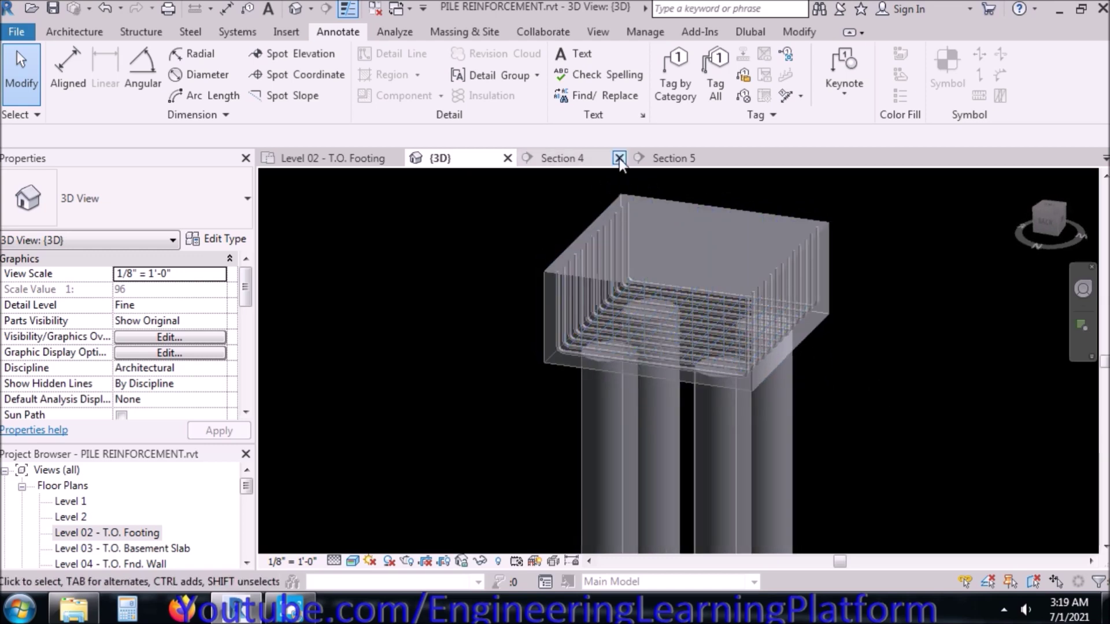
click(664, 159)
click(727, 350)
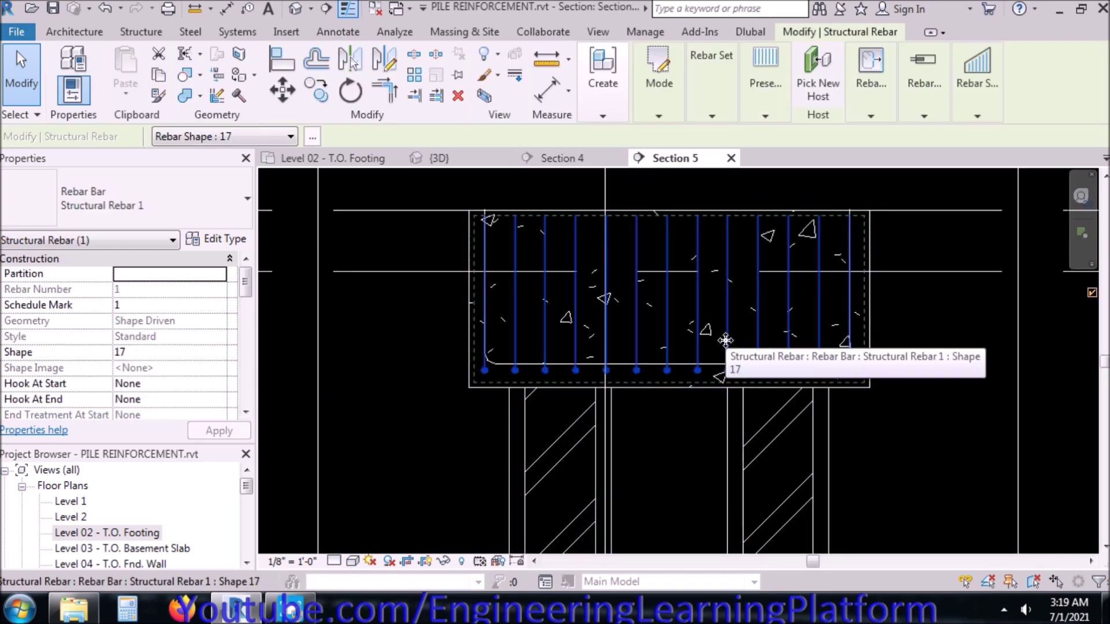
Tick View as solid for all 3D views on both rebar sets, then check in {3D}
ctrl+click(653, 369)
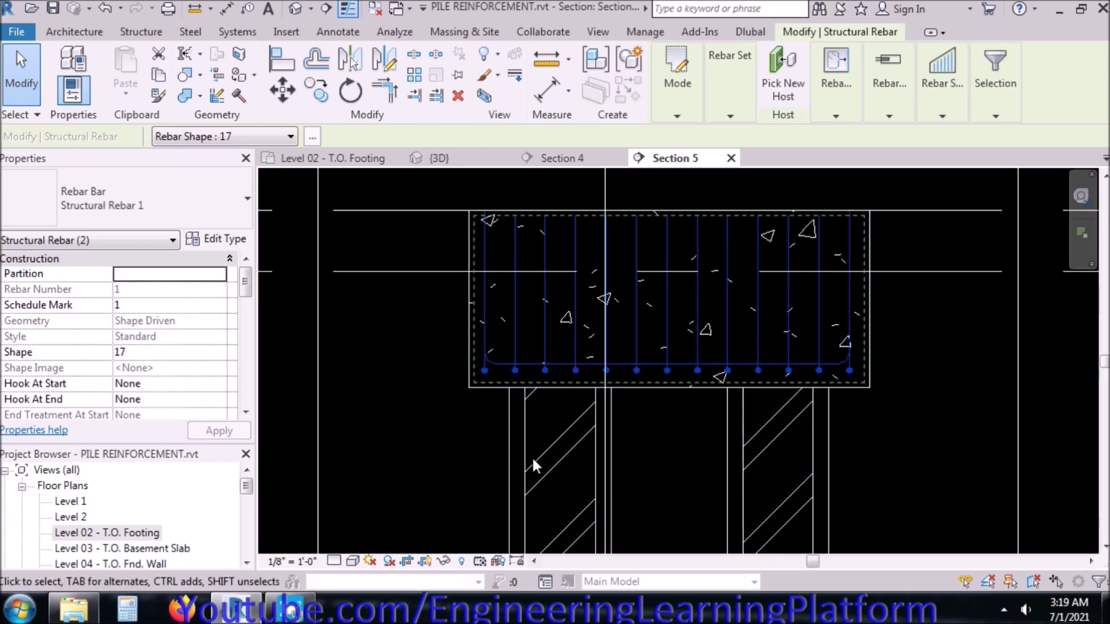
drag(245, 282, 250, 331)
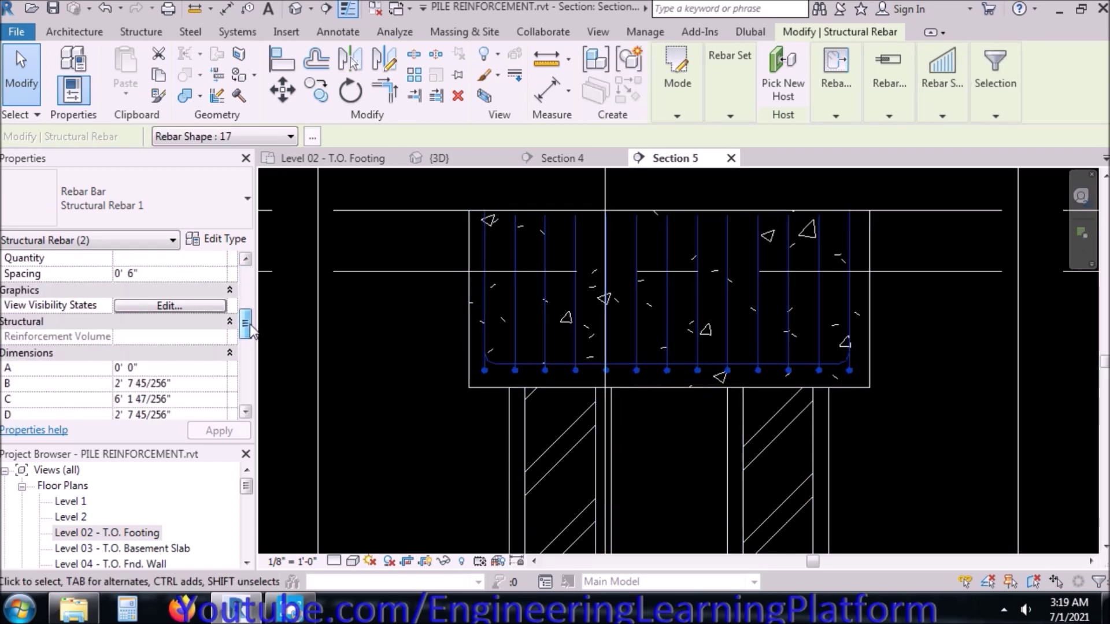
click(173, 305)
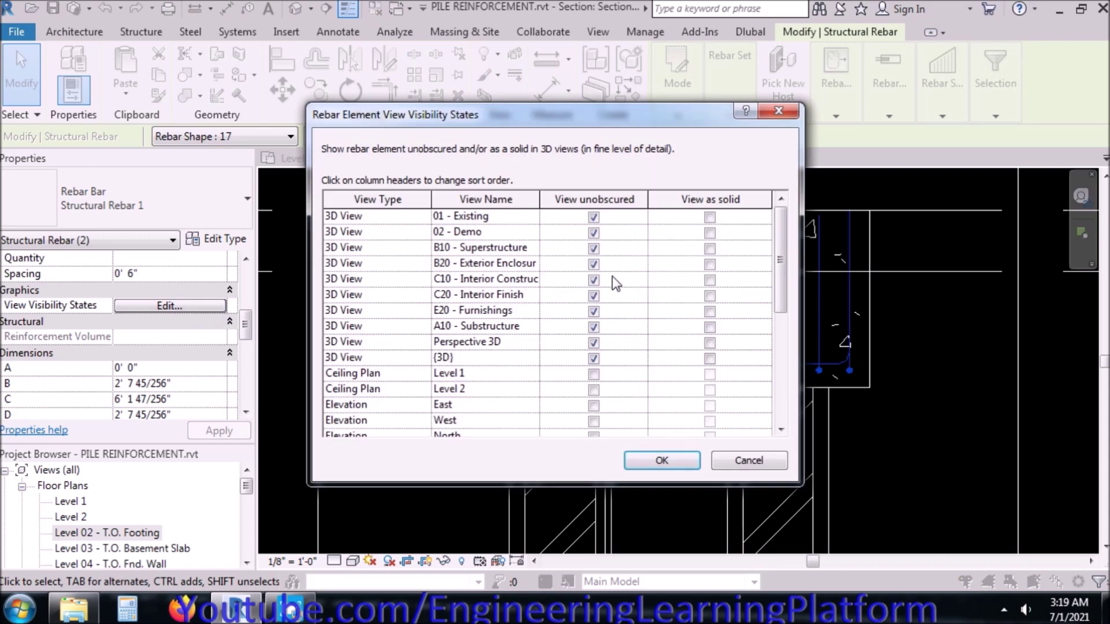
drag(498, 215, 580, 361)
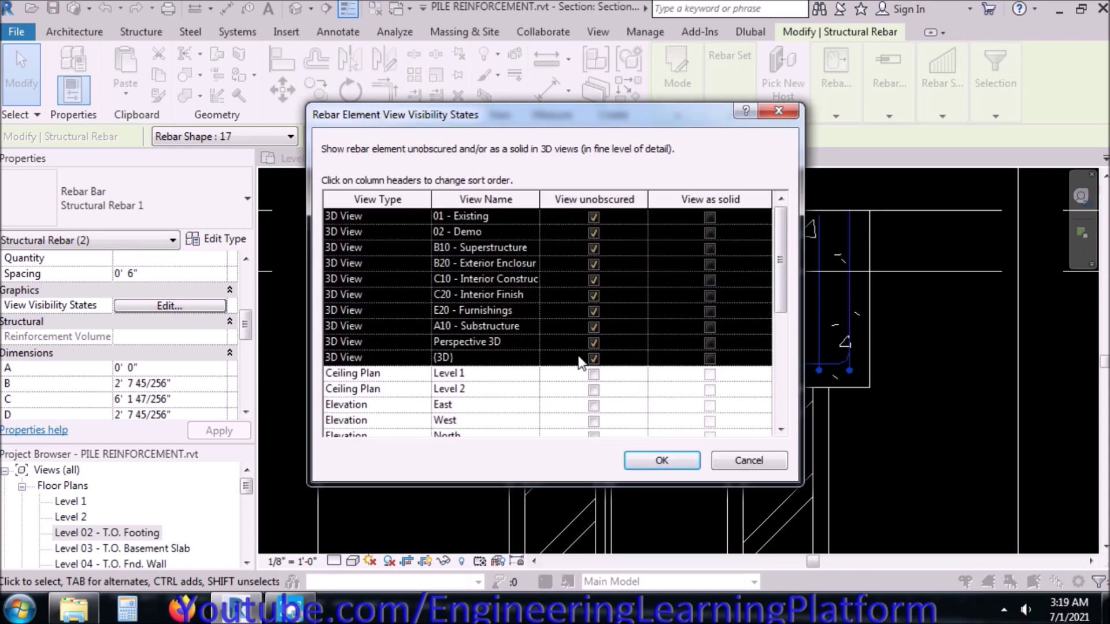
click(705, 359)
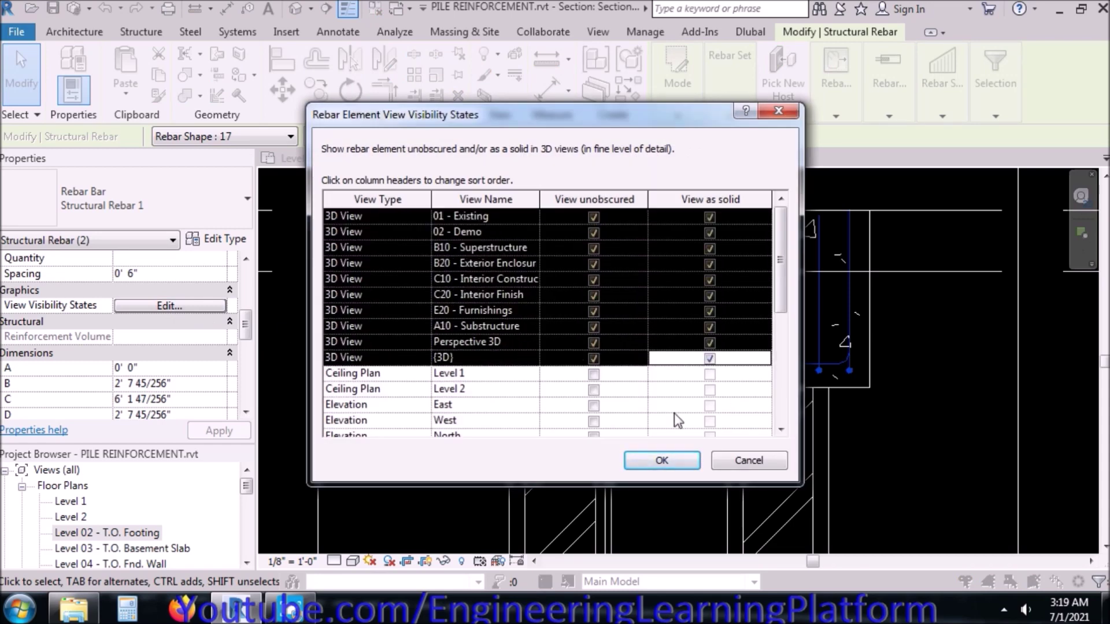
click(664, 460)
key(Escape)
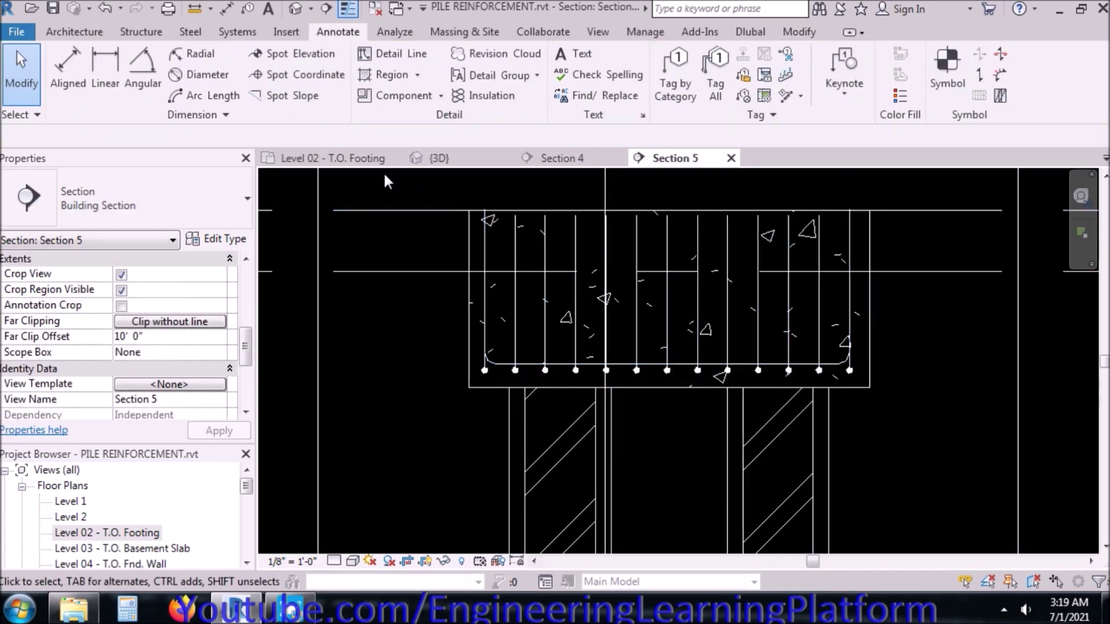
click(358, 158)
click(466, 159)
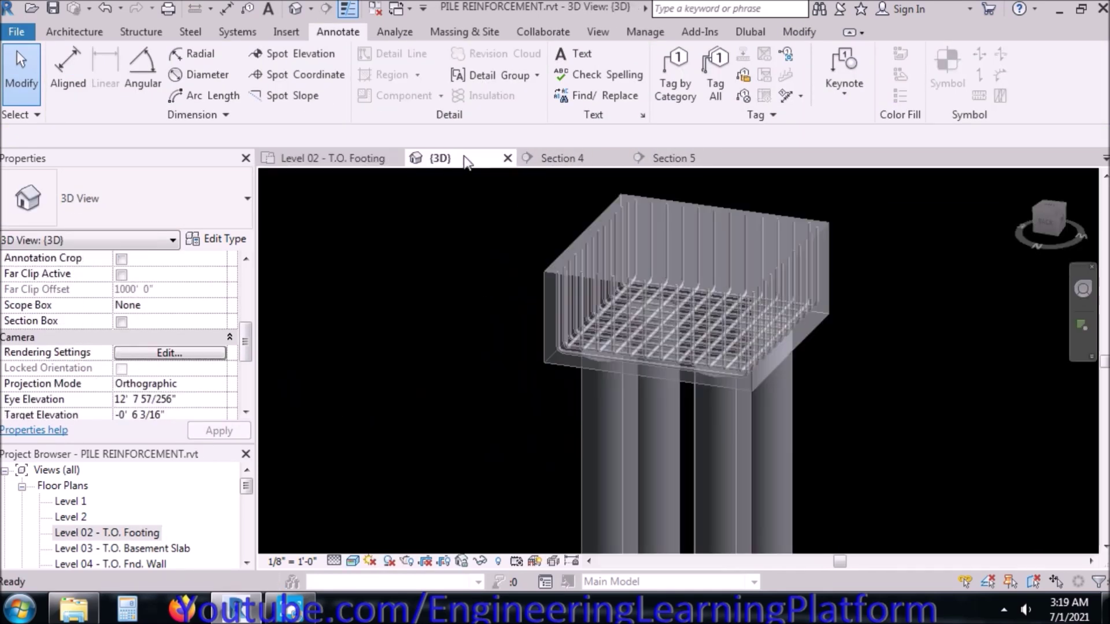
Switch the 3D view to Realistic, then to the Shaded visual style
mouse_move(488, 367)
shift+middle_down()
mouse_move(750, 430)
mouse_move(853, 390)
shift+middle_up()
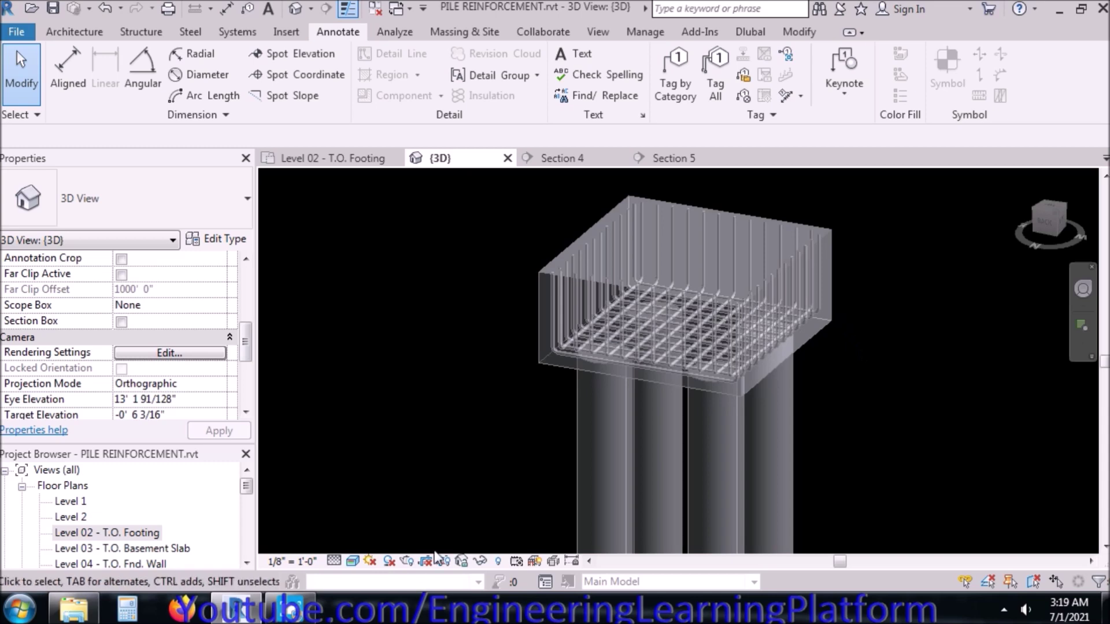
click(353, 561)
click(382, 525)
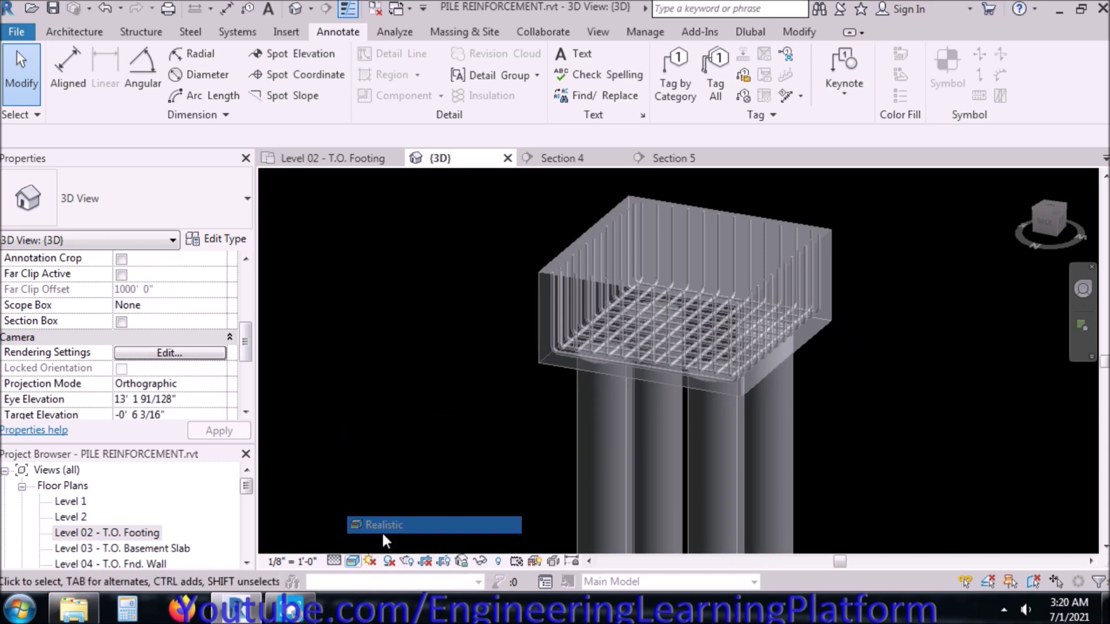
scroll(520, 408, up, 3)
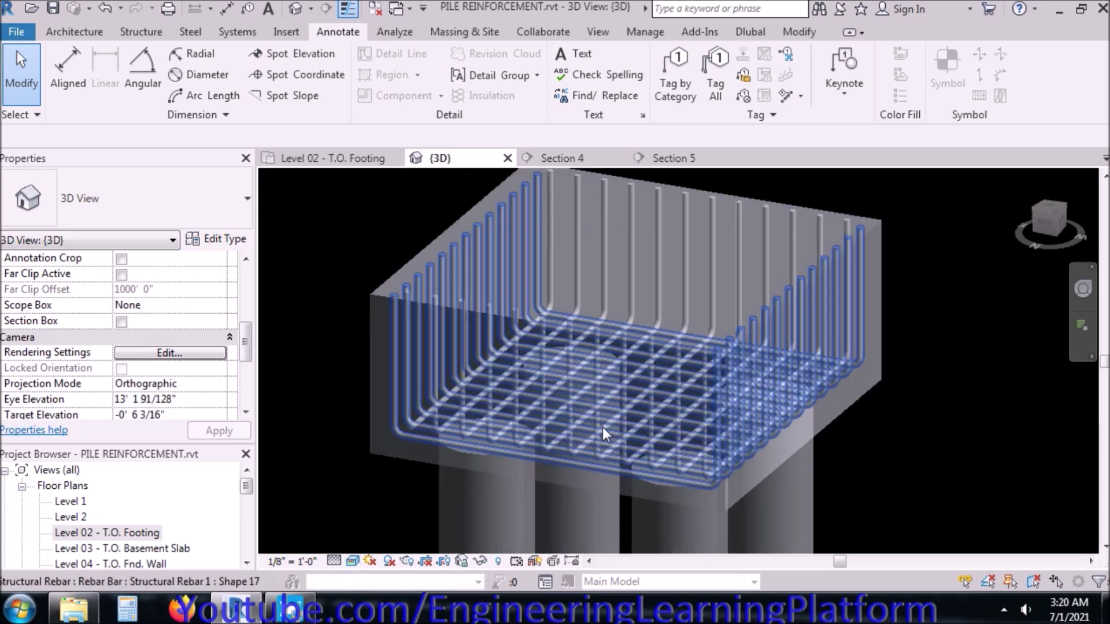
click(498, 561)
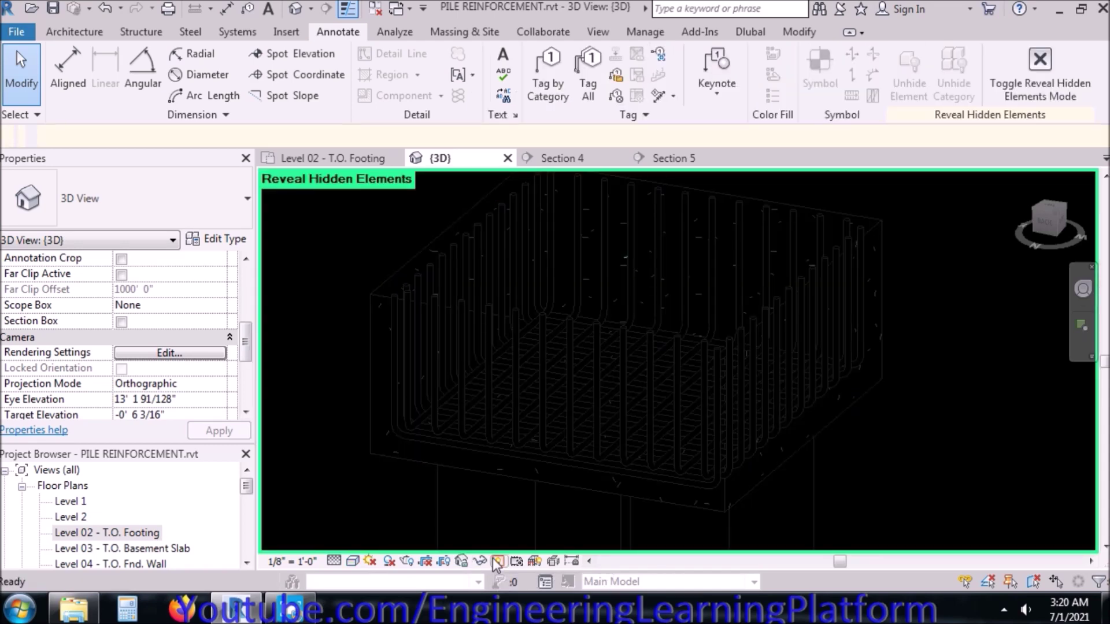
click(498, 561)
scroll(432, 495, down, 1)
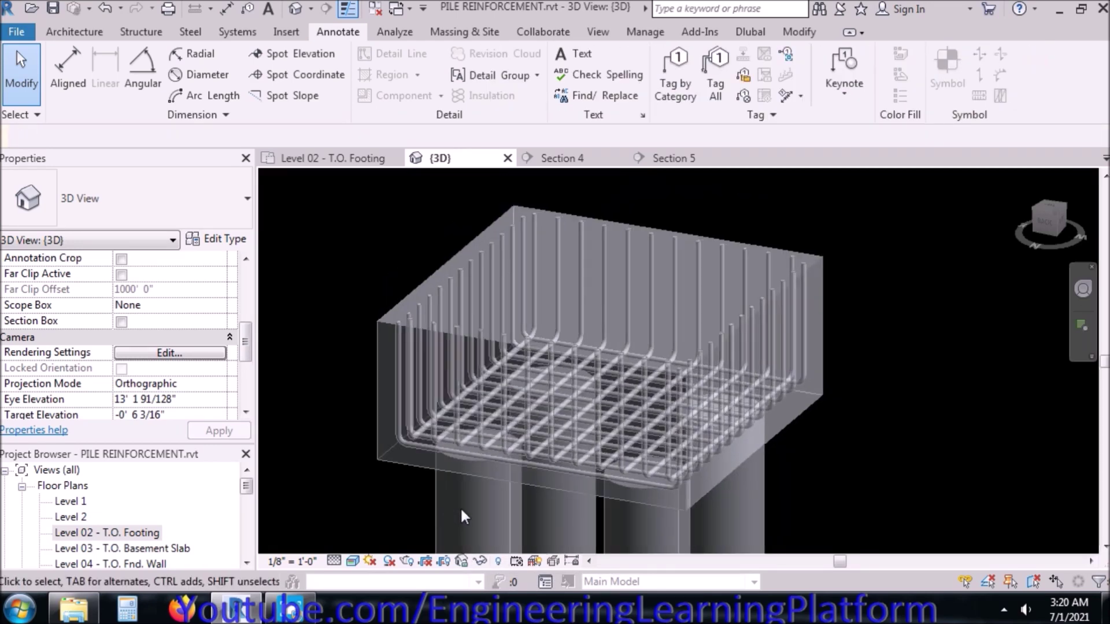
click(353, 562)
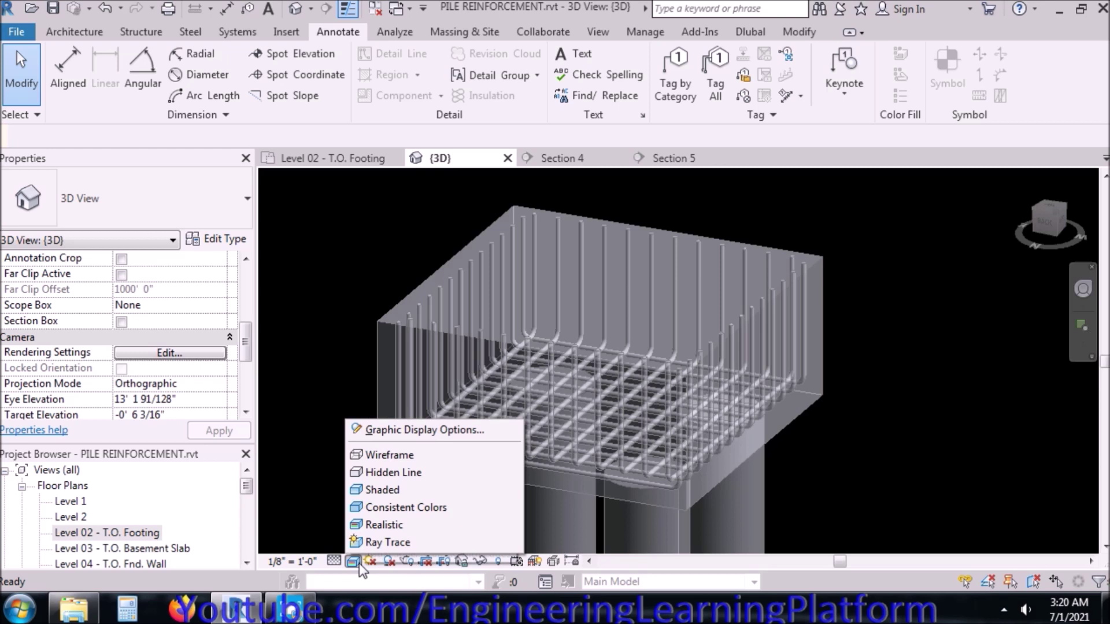
click(382, 496)
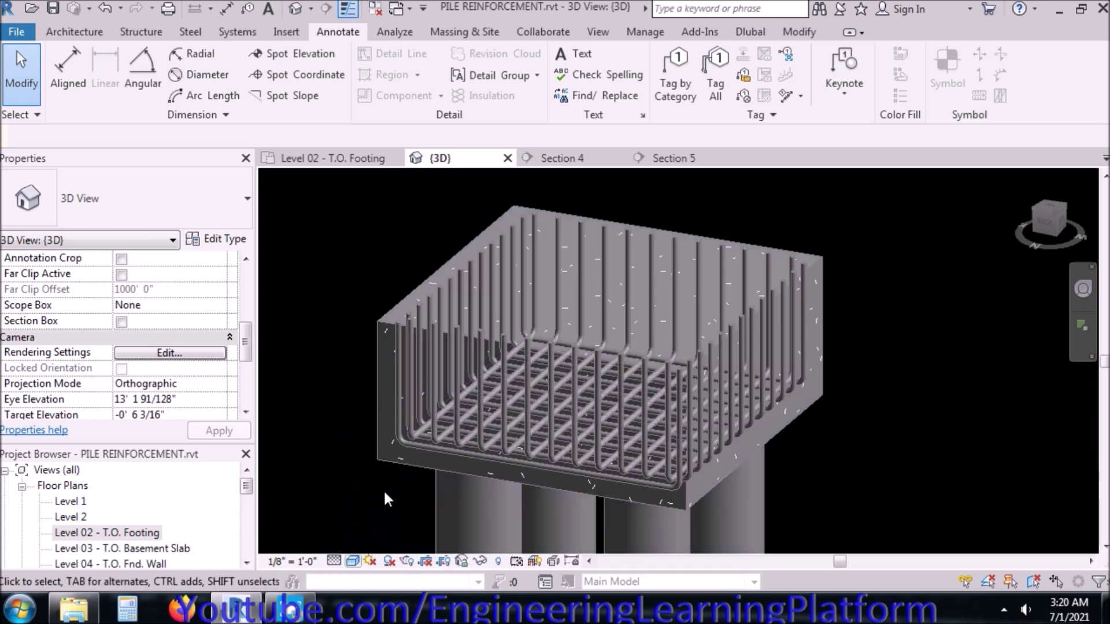
Save the project and close the plan and section views, leaving only 3D
click(52, 11)
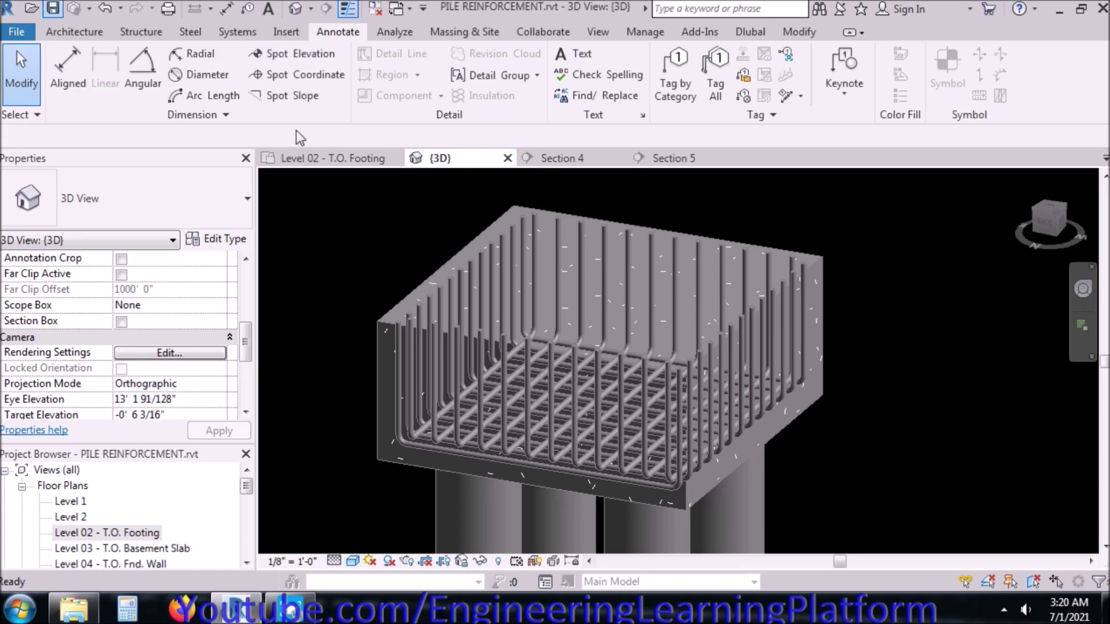
click(395, 160)
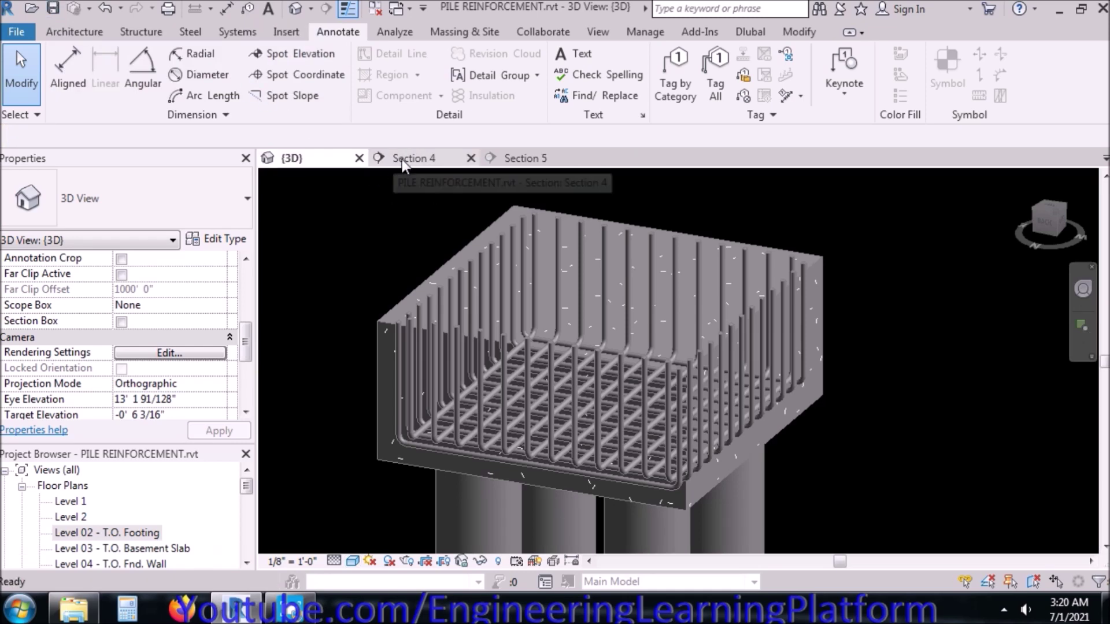
click(375, 10)
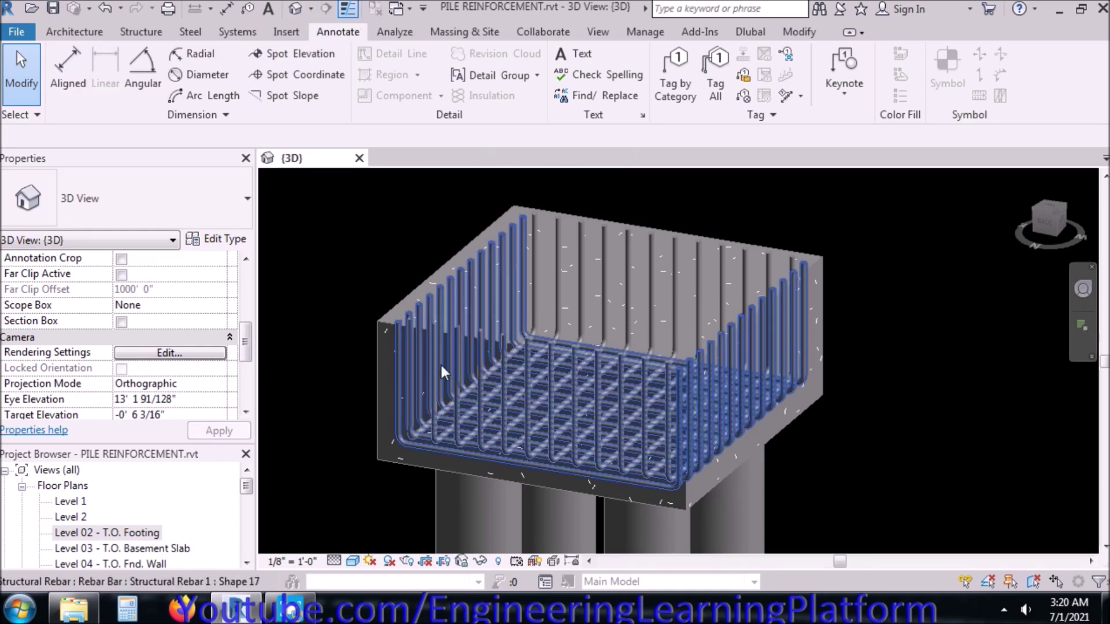